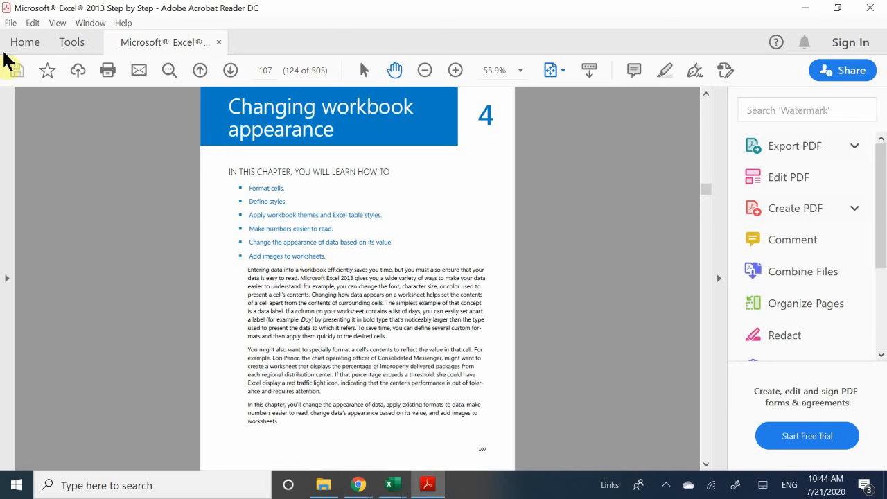
- Bring the CallCenter workbook's Call Volume sheet to the front from the taskbar
scroll(294, 178, down, 1)
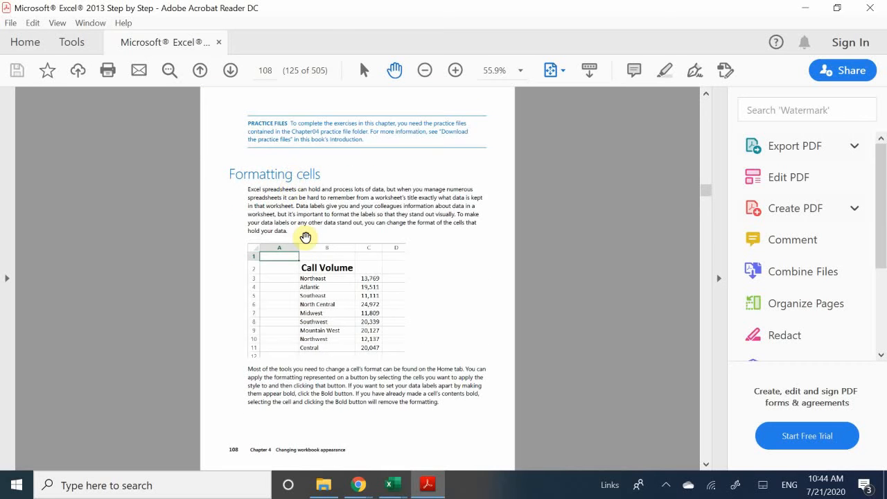
scroll(305, 237, down, 3)
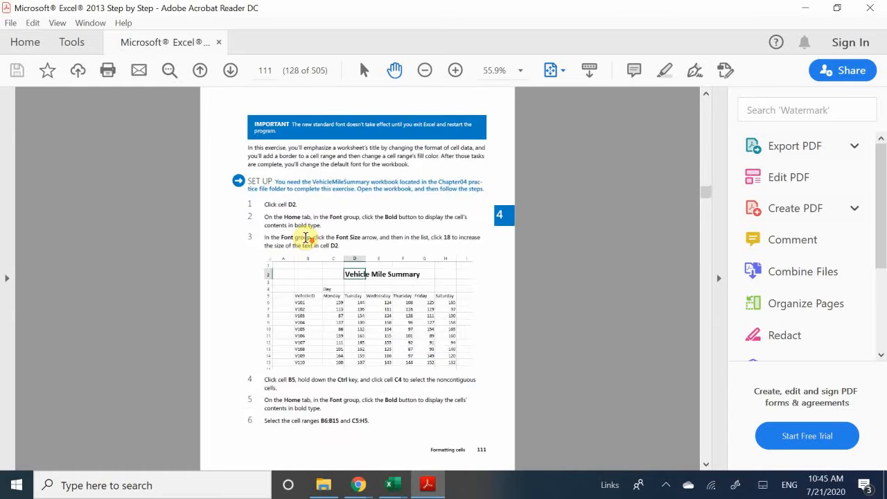
scroll(306, 237, up, 1)
scroll(306, 237, down, 1)
scroll(306, 238, up, 1)
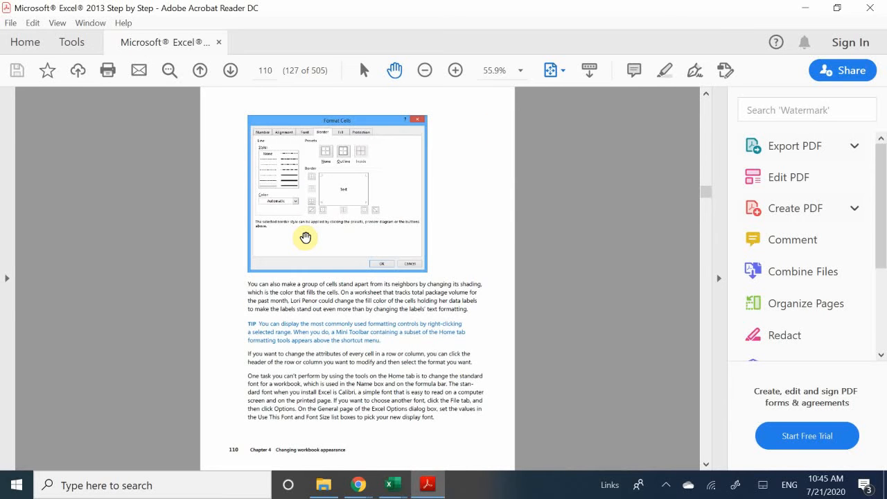
scroll(305, 237, up, 3)
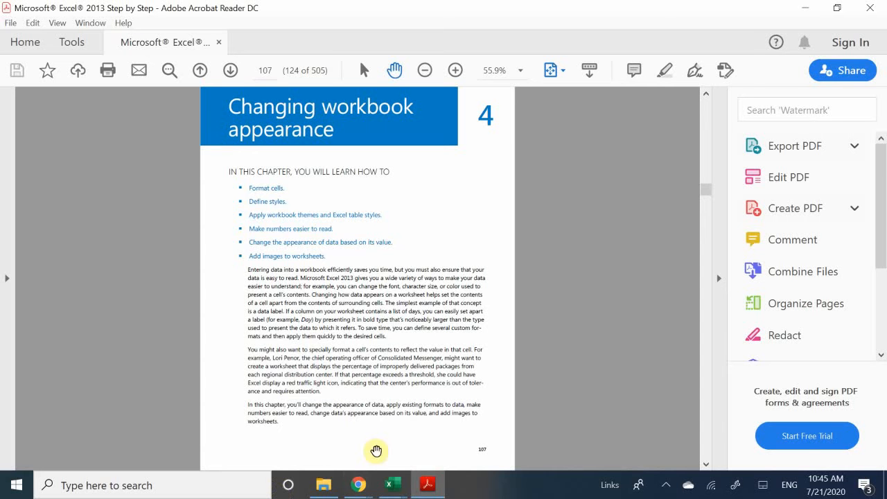
mouse_move(393, 487)
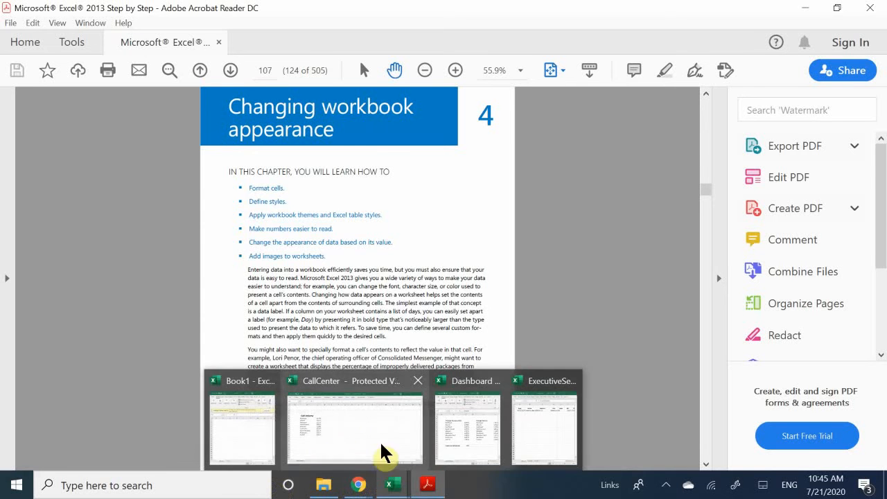
click(386, 452)
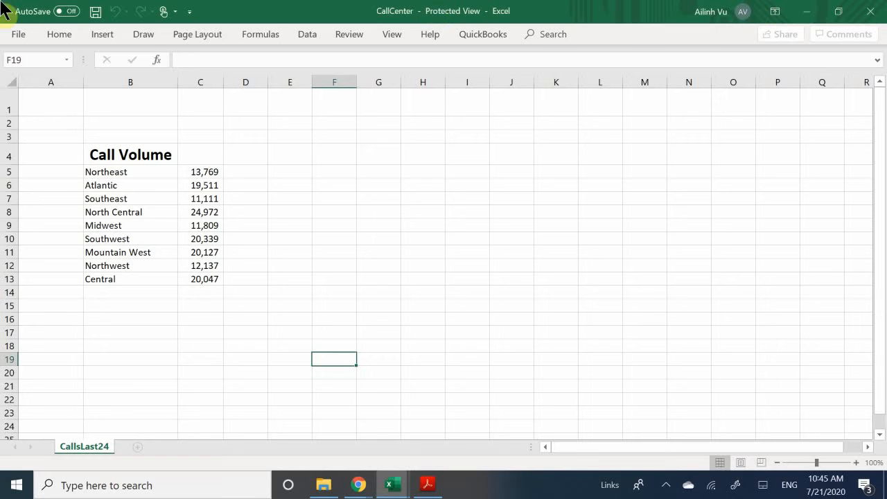
- Select the Call Volume title across cells B4:C4
click(184, 150)
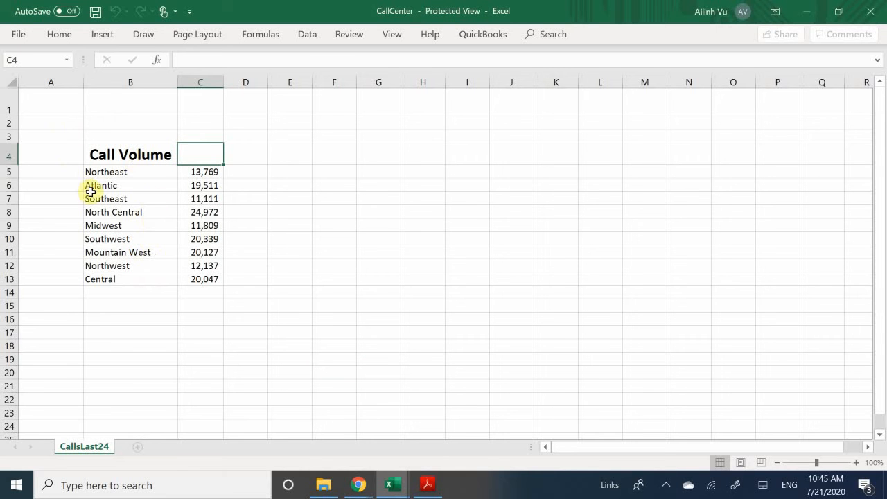
click(144, 154)
click(206, 152)
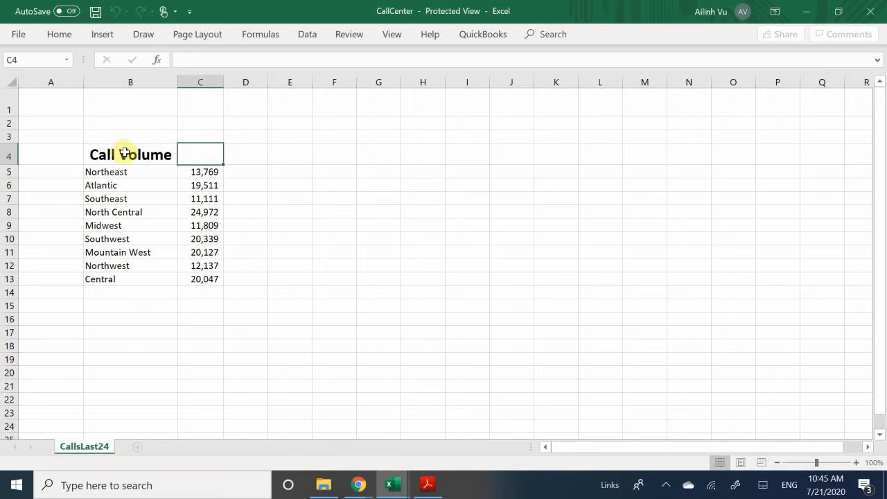
click(122, 154)
drag(120, 157, 208, 150)
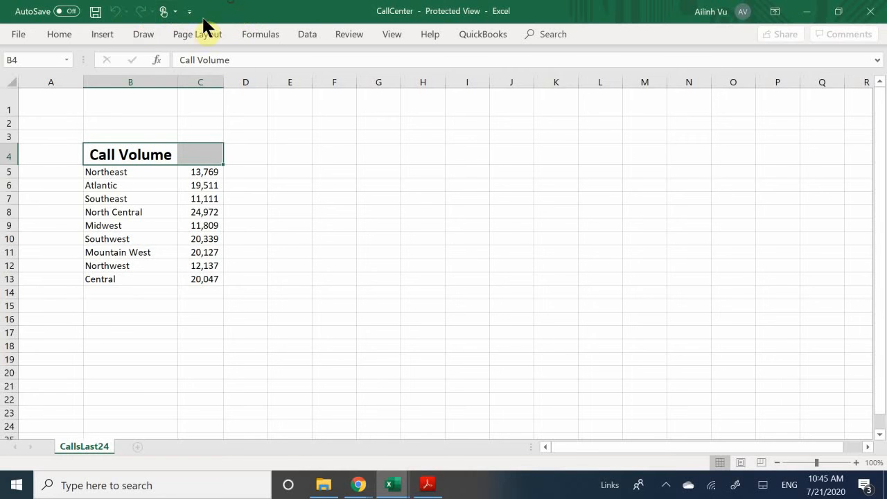
- Look over the Draw and Home tabs and E5's shortcut menu, then close CallCenter
click(151, 35)
click(151, 32)
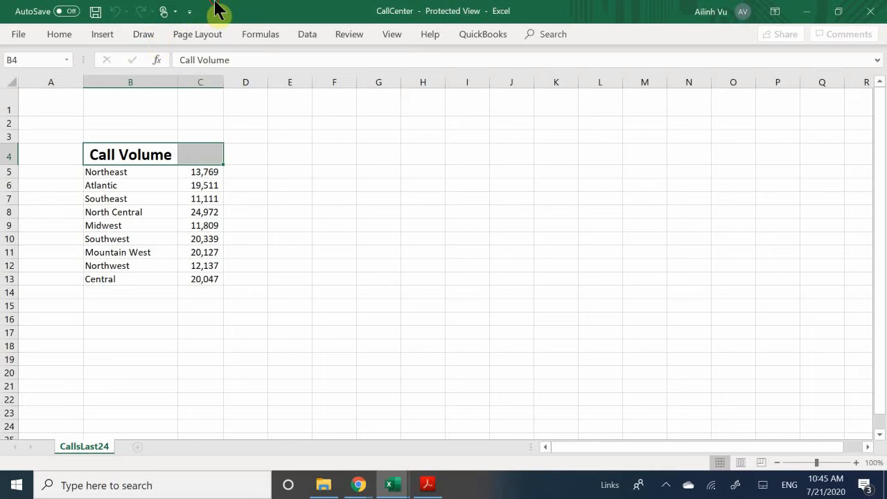
click(46, 33)
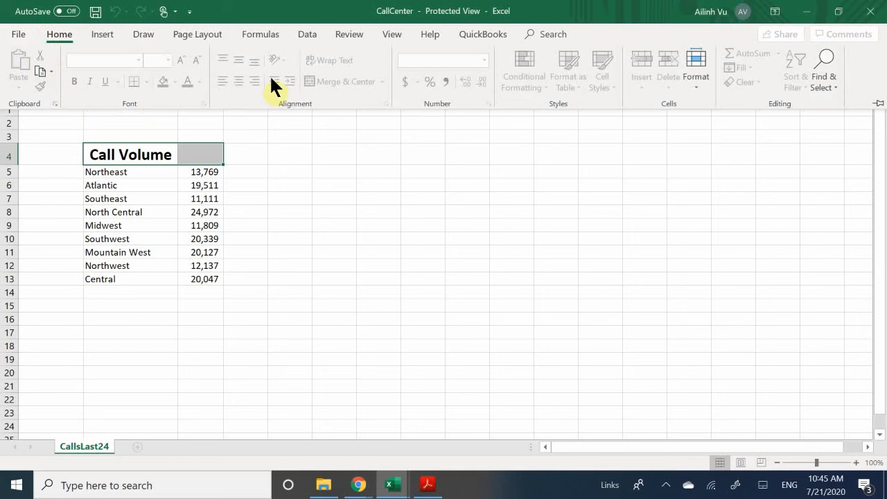
click(352, 201)
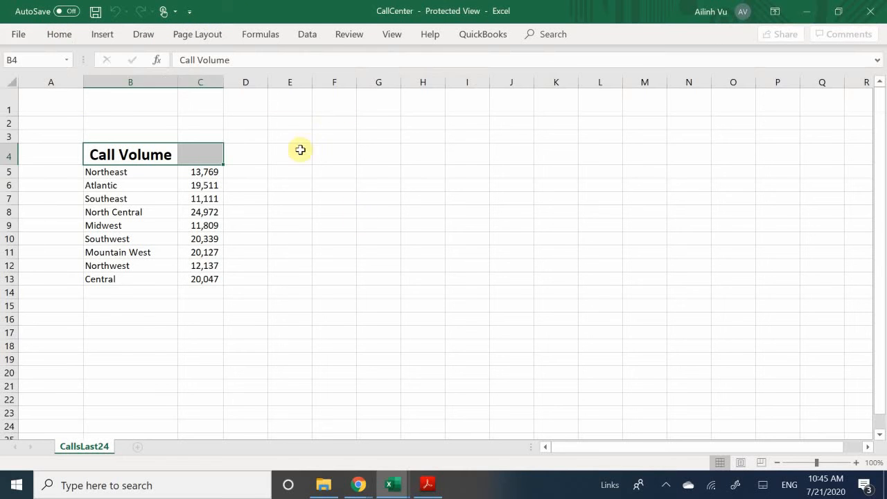
right_click(306, 170)
click(253, 14)
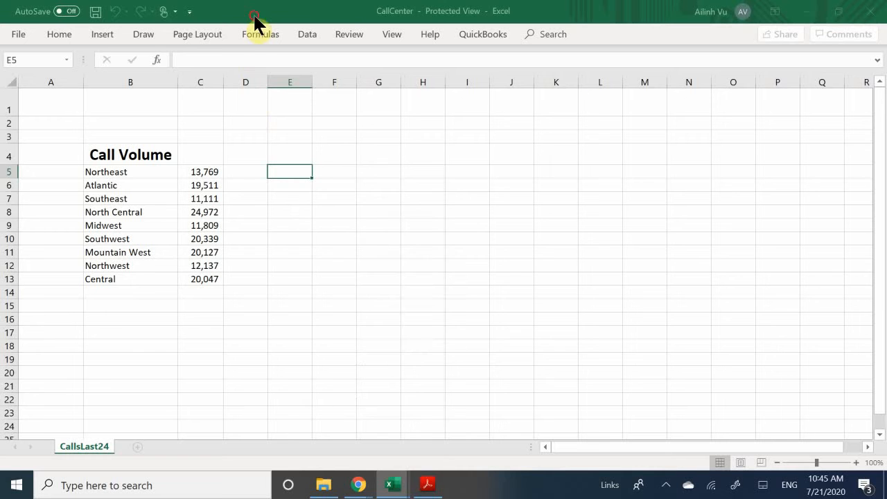
click(67, 29)
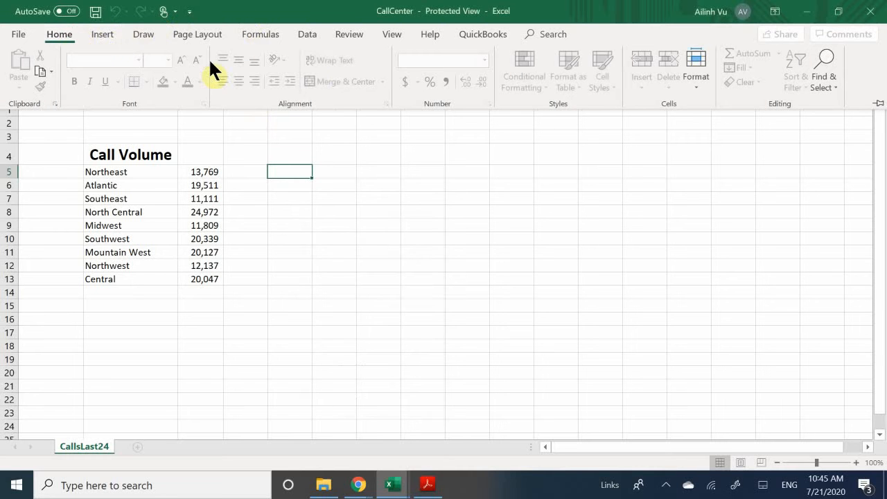
click(460, 337)
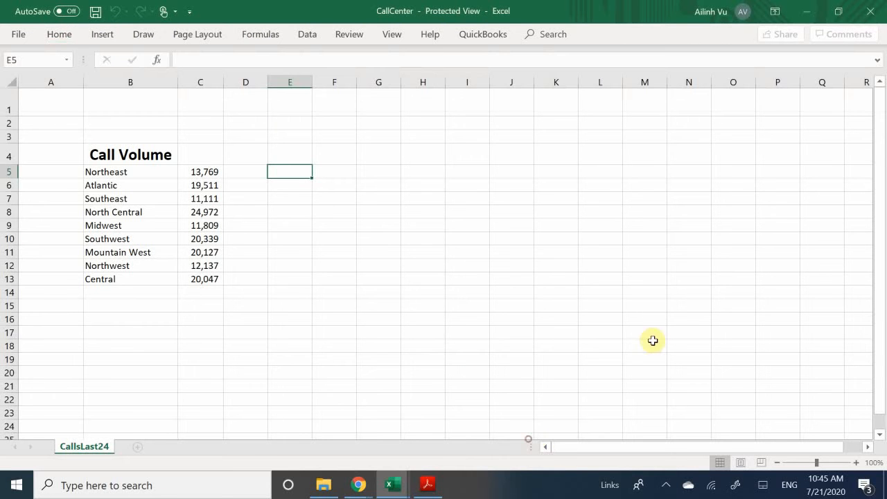
click(879, 7)
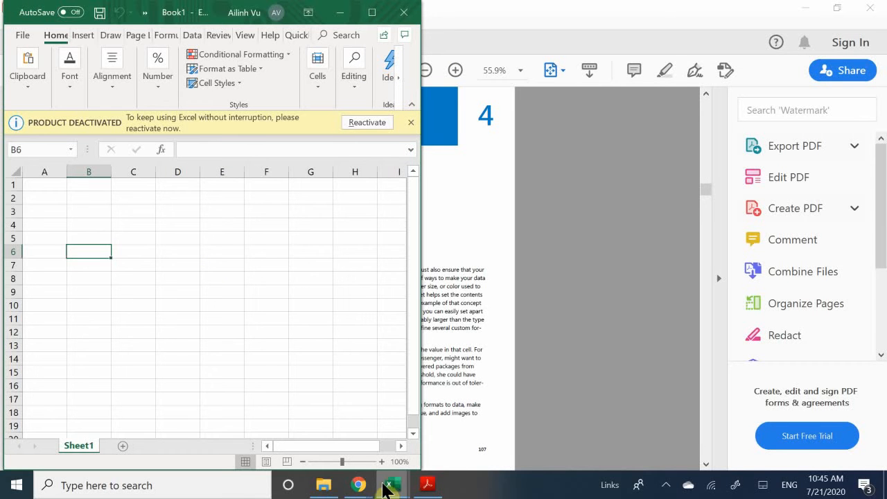
- Switch to the Dashboard workbook from the Excel taskbar icon and maximize its window
click(390, 485)
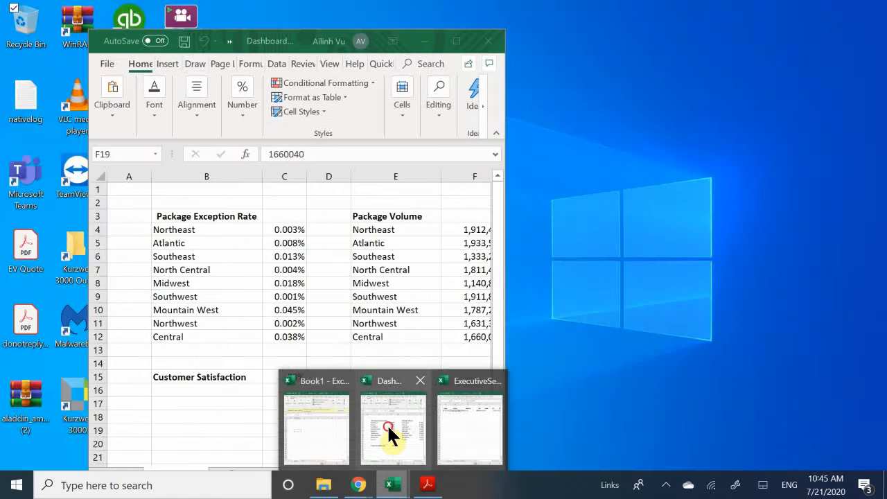
click(387, 424)
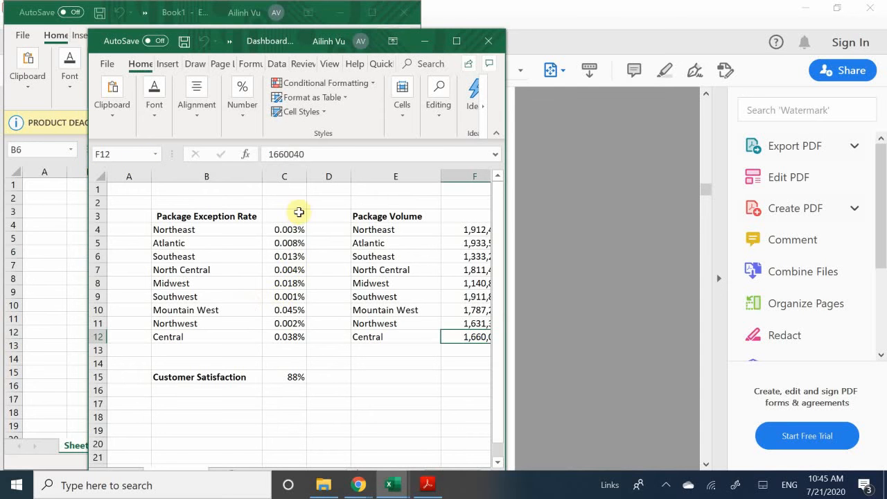
click(231, 41)
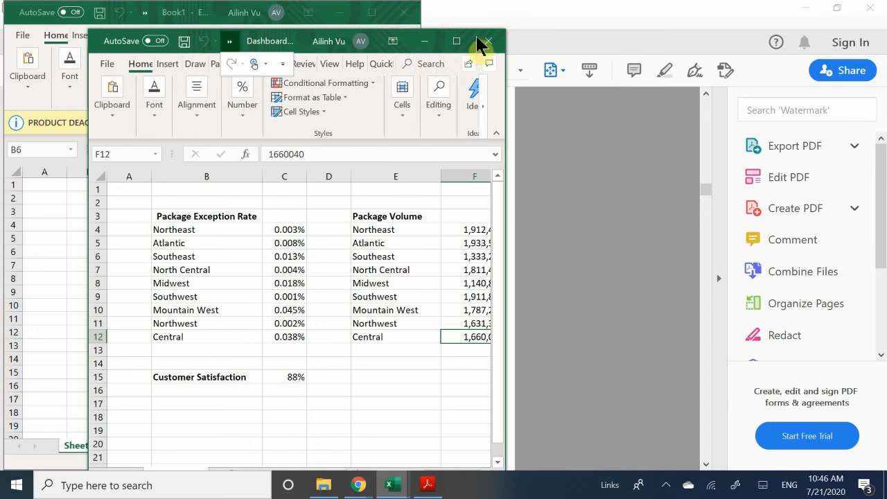
click(457, 42)
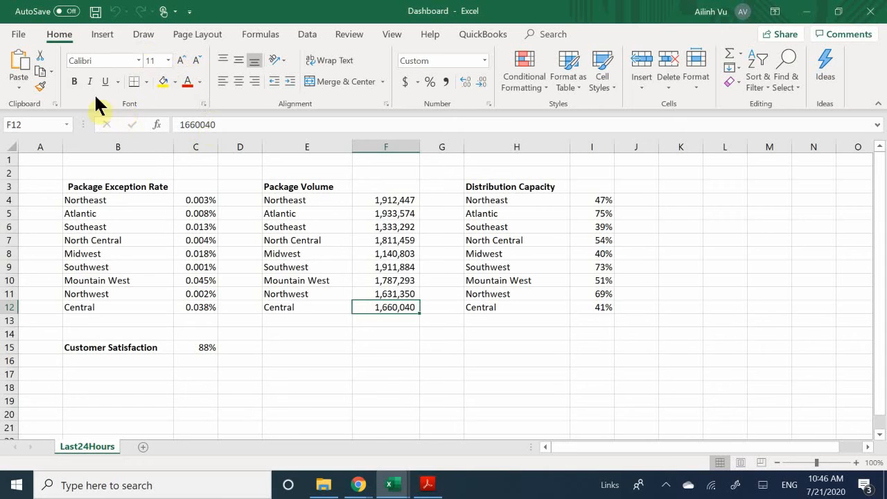
right_click(138, 101)
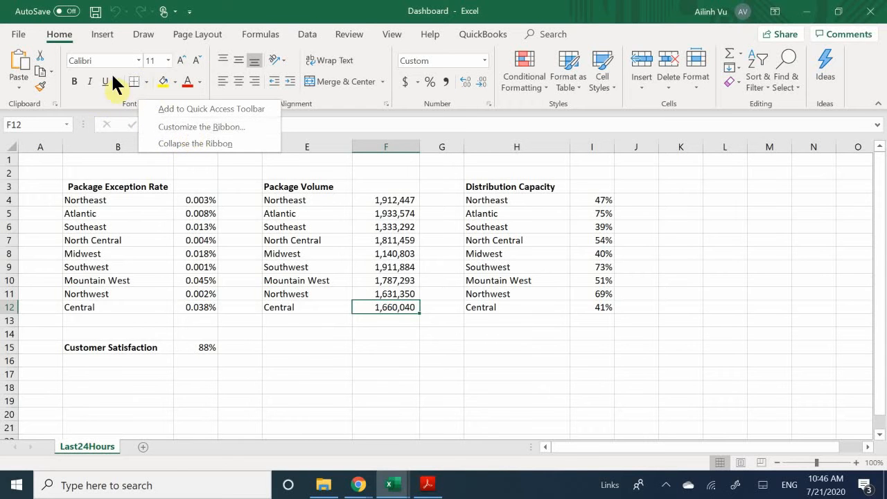
click(128, 107)
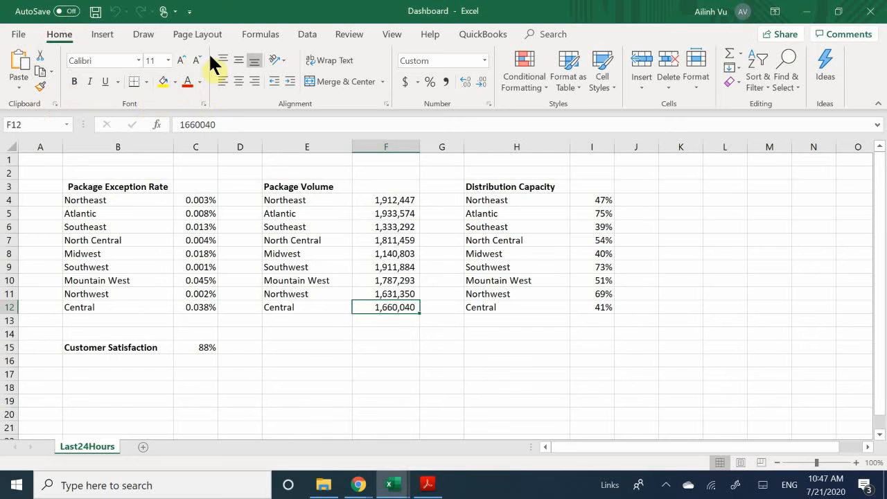
- Underline the Package Exception Rate heading in B3
click(129, 186)
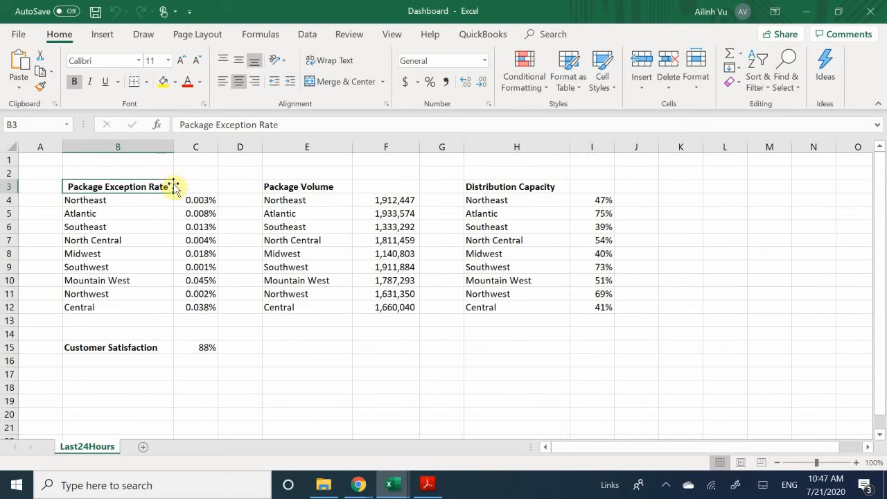
click(305, 189)
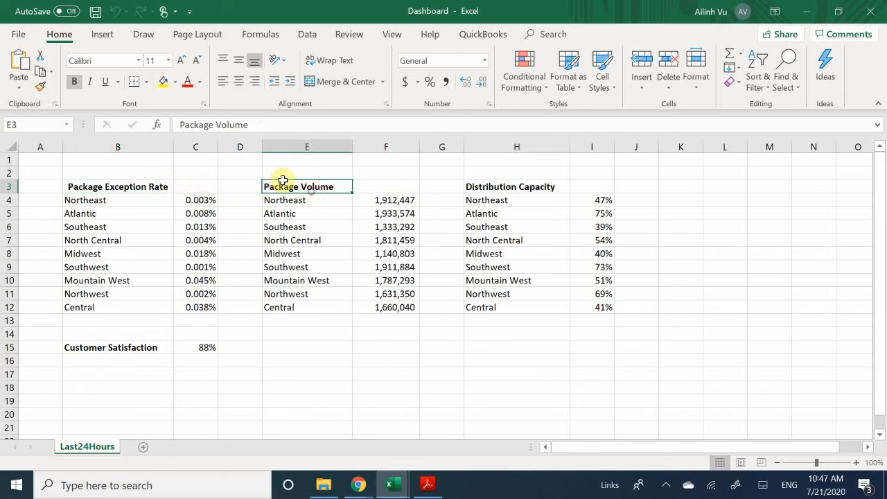
click(124, 199)
click(127, 187)
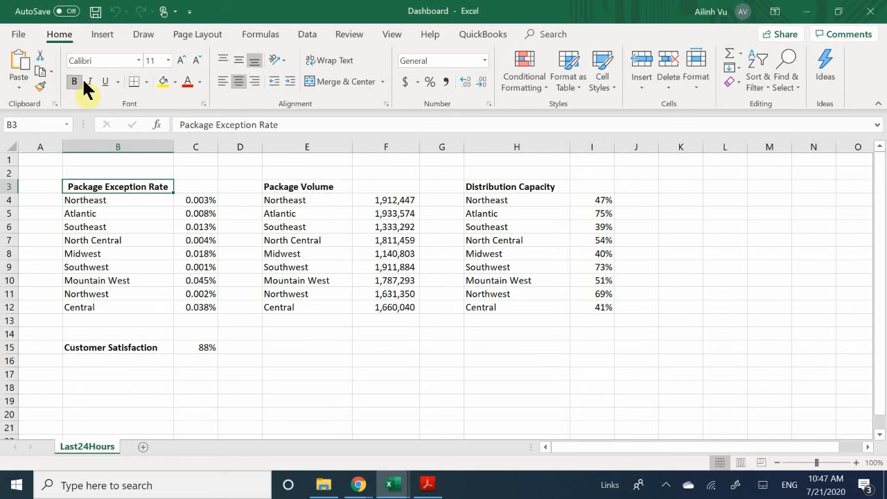
click(104, 81)
- Toggle bold off and back on for the B3 heading, leaving it bold
click(143, 244)
click(145, 200)
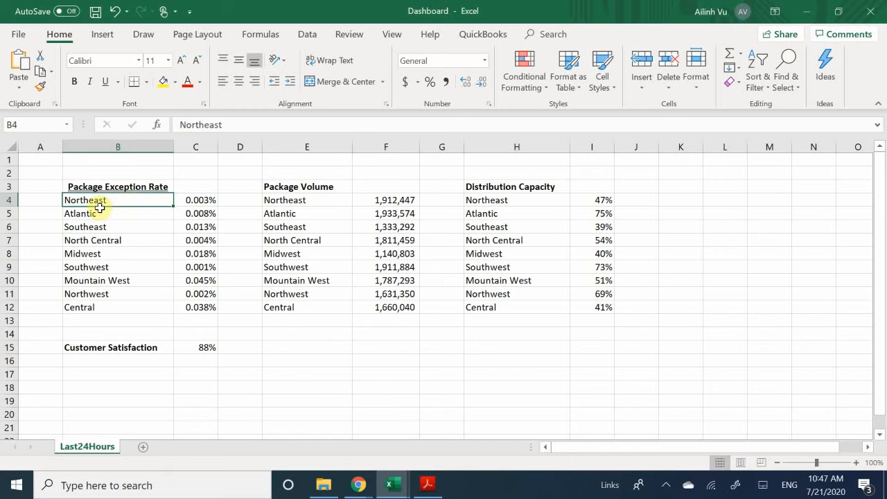
click(100, 165)
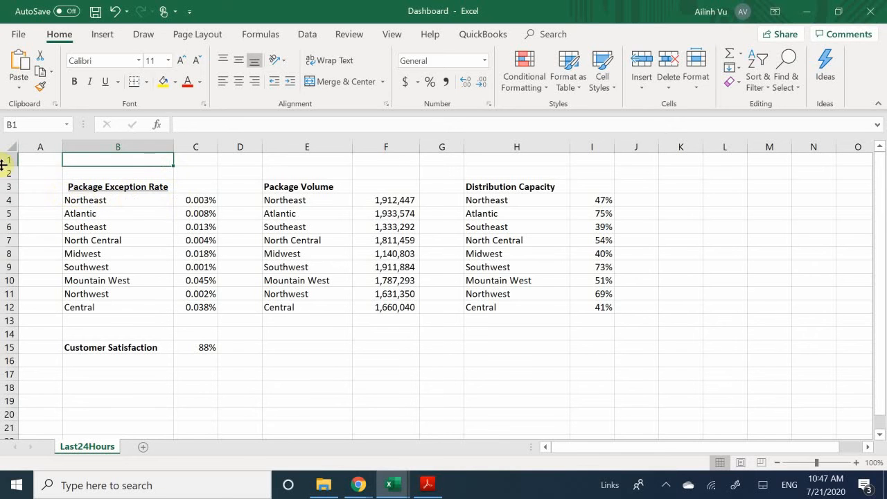
click(129, 186)
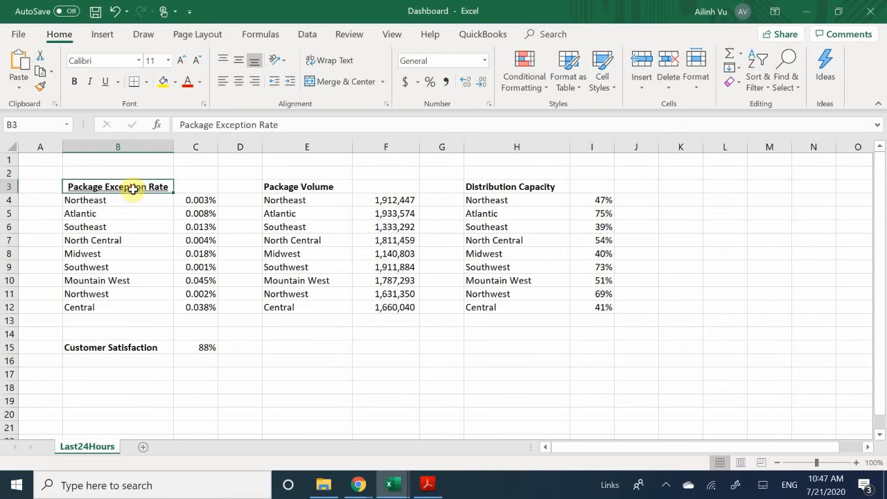
click(74, 81)
click(74, 82)
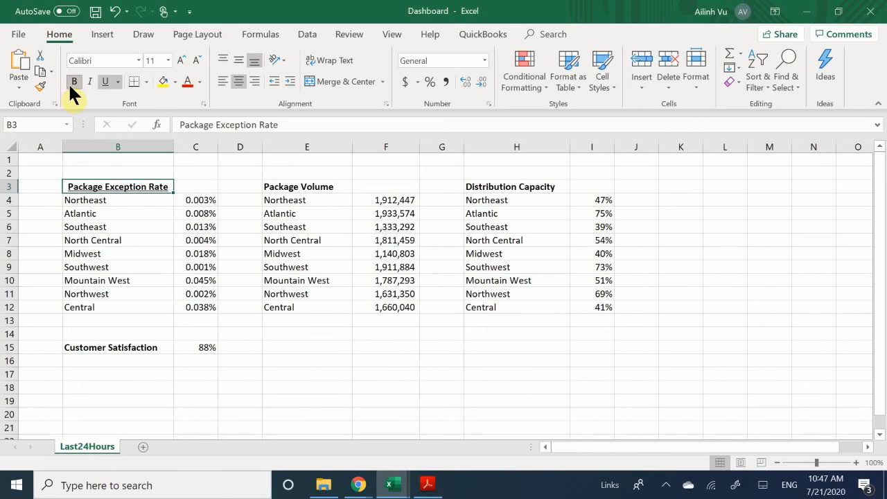
- Browse the font list, keep Calibri, and reselect the heading in B3
click(138, 60)
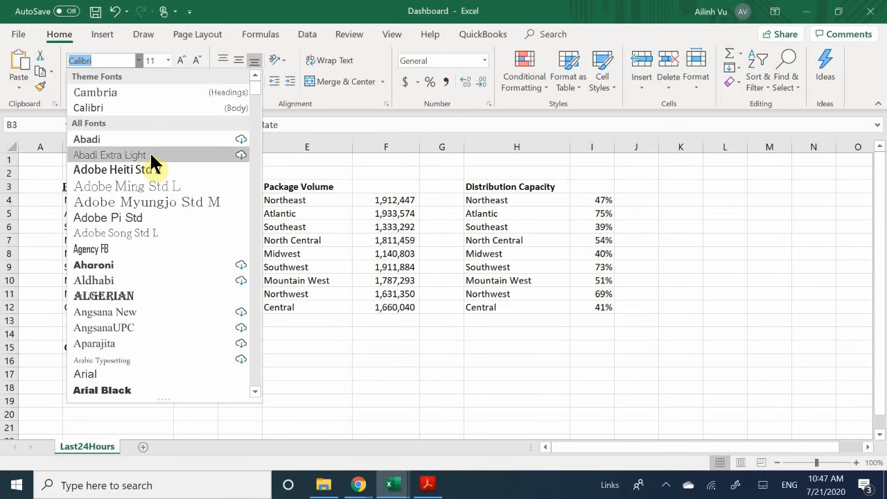
scroll(160, 167, down, 5)
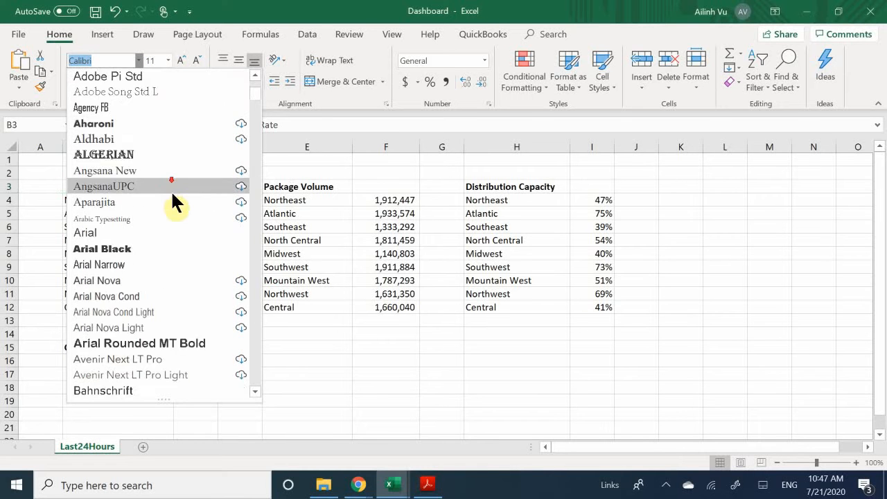
scroll(178, 217, down, 4)
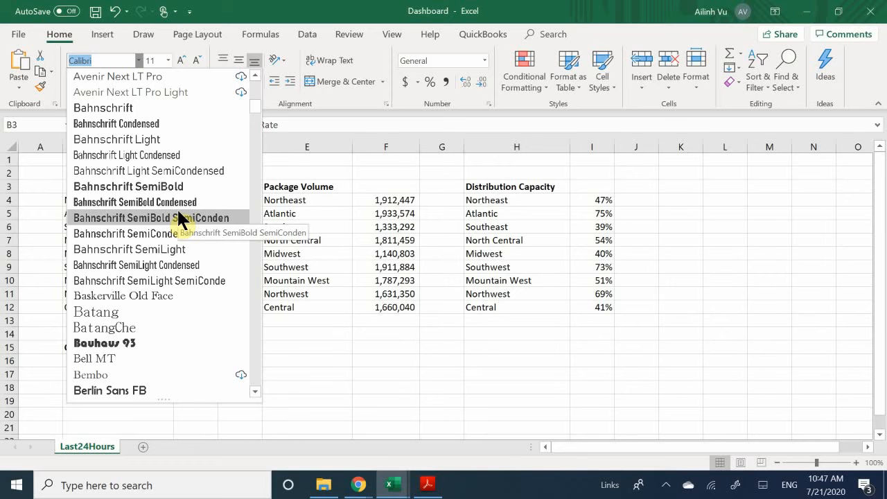
scroll(178, 212, down, 2)
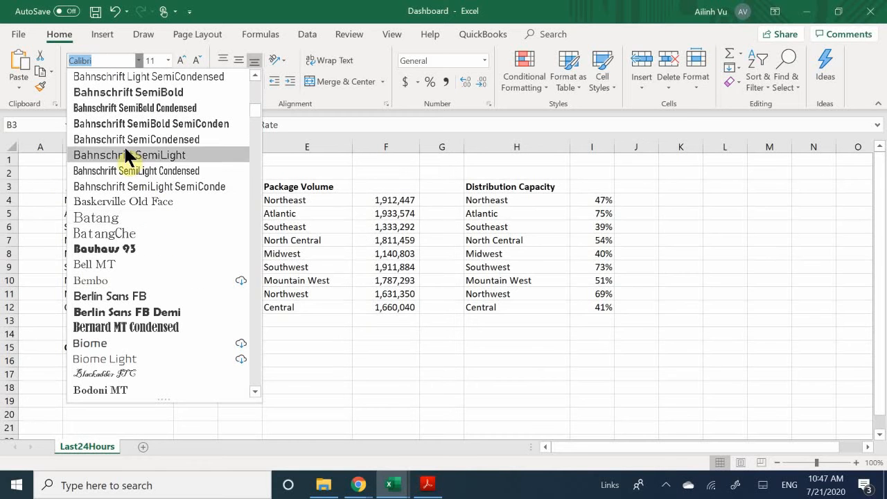
key(Escape)
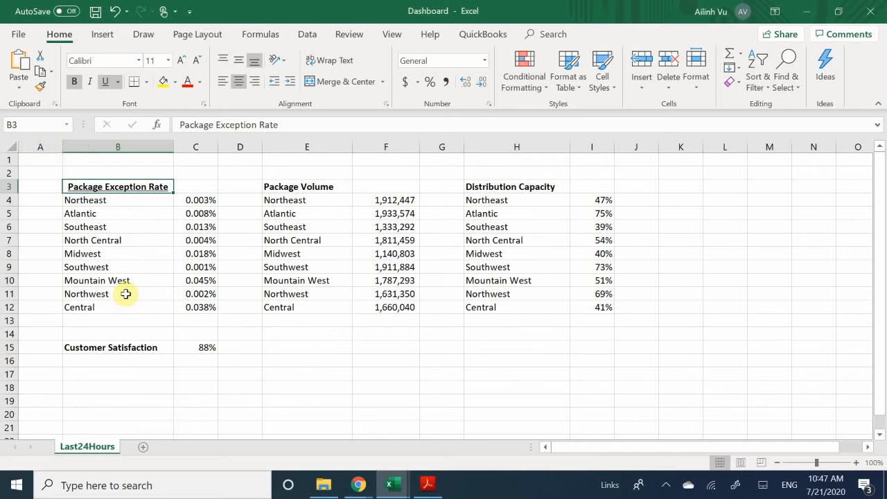
click(113, 172)
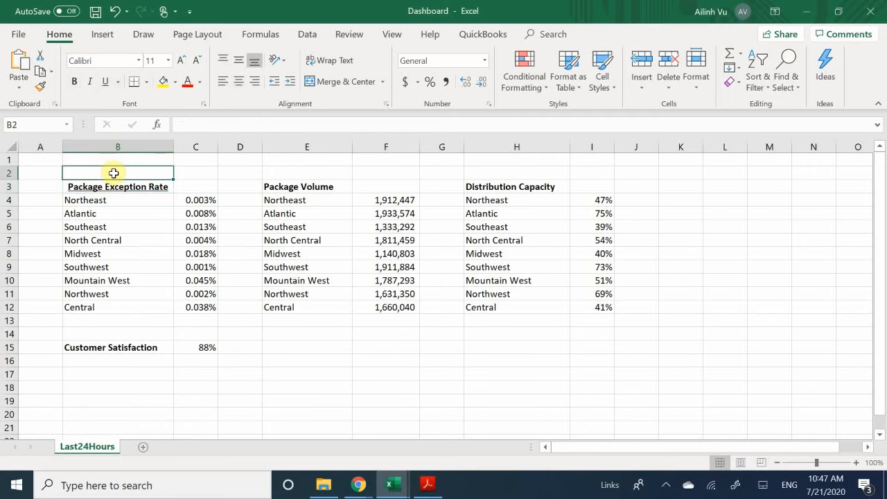
click(124, 219)
click(139, 187)
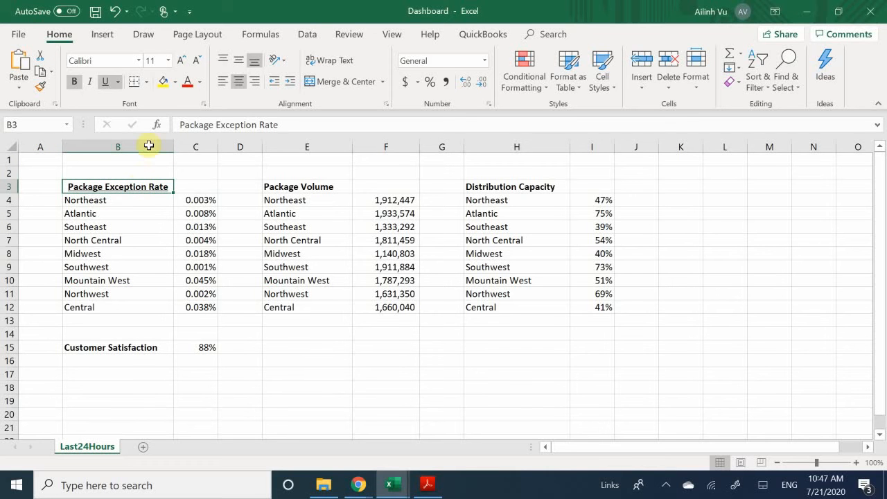
- Set the B3 heading to 14 pt and AutoFit column B to fit it
click(180, 58)
click(180, 58)
click(179, 58)
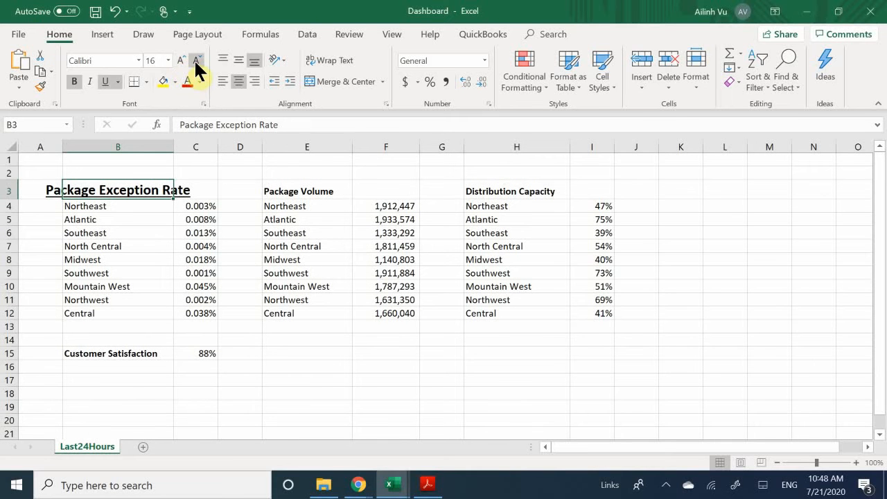
click(197, 61)
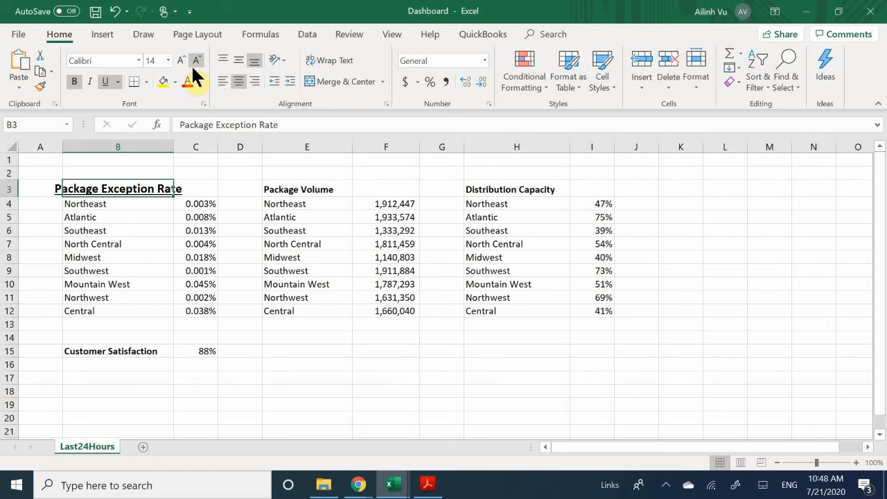
double_click(174, 147)
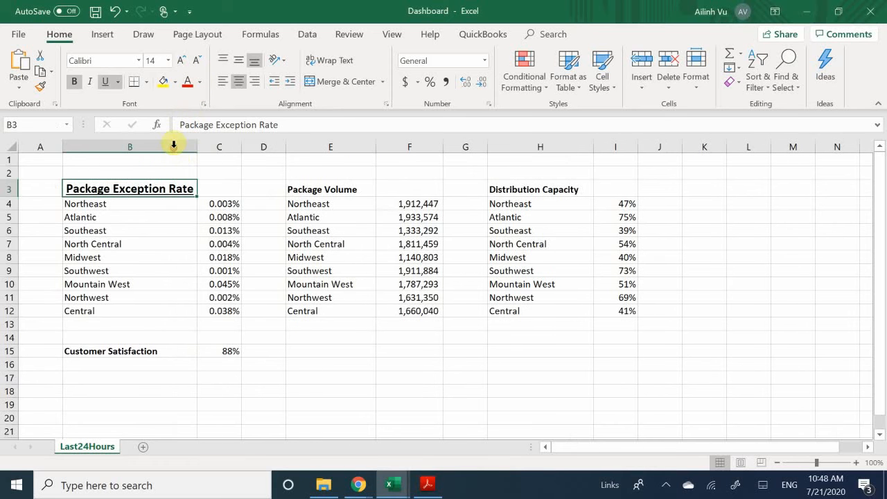
click(174, 323)
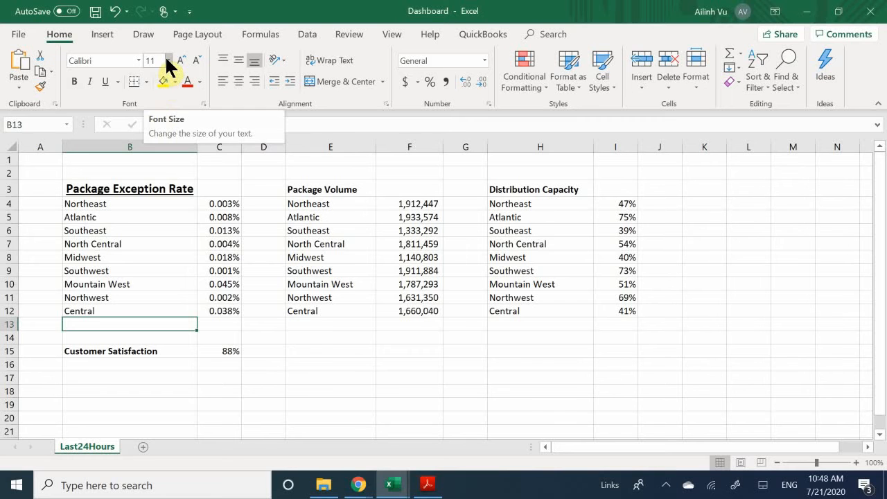
- Try larger heading sizes: 24 pt, then stepping up to 72 pt
click(141, 192)
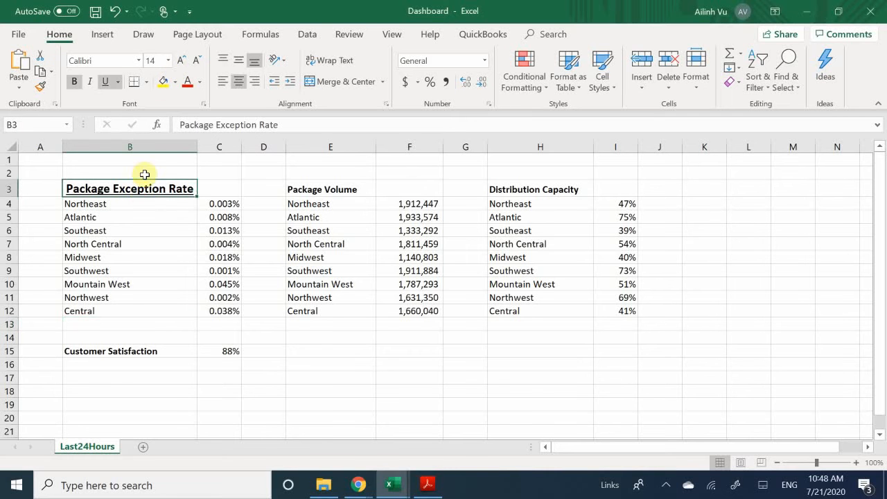
click(168, 60)
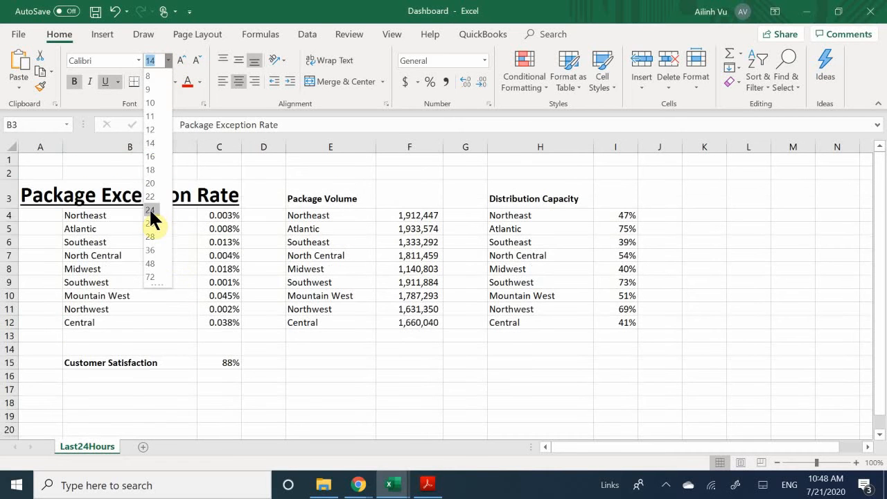
click(151, 210)
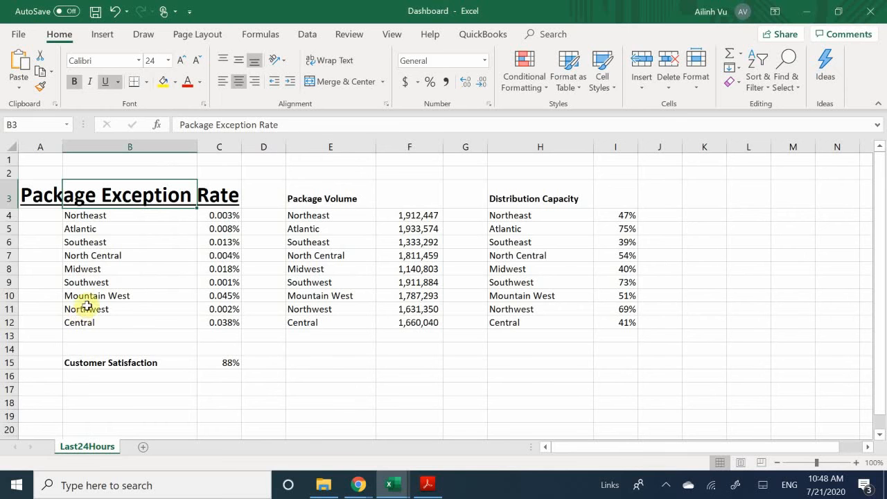
click(150, 60)
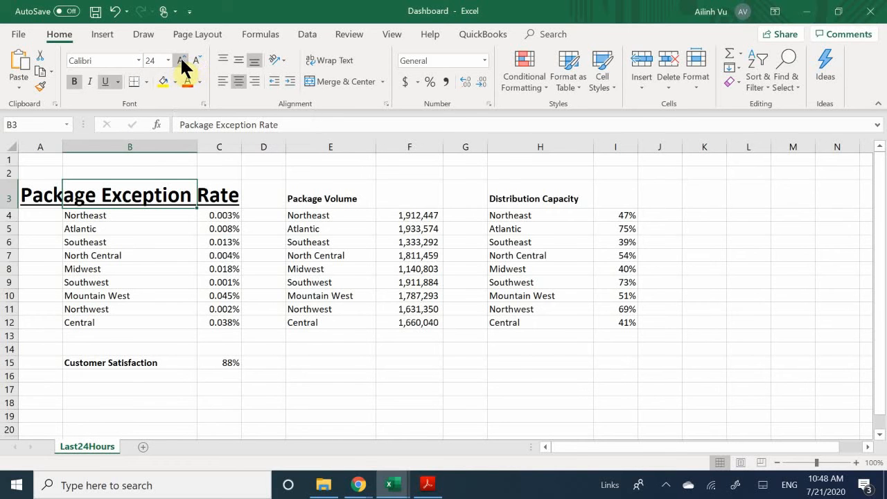
click(181, 62)
click(181, 63)
click(181, 62)
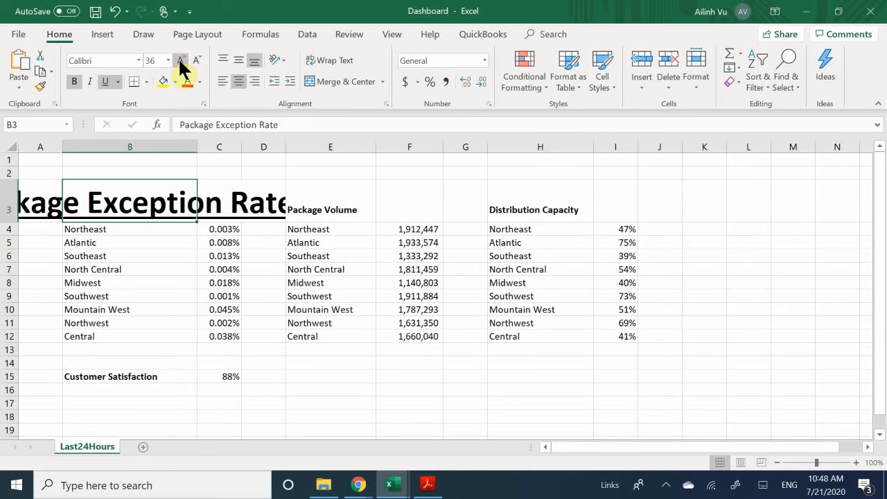
click(180, 62)
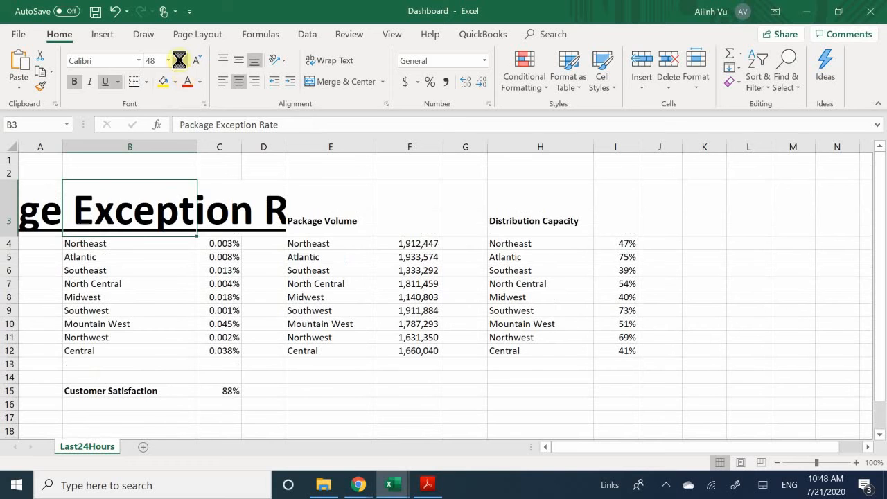
click(181, 62)
click(180, 61)
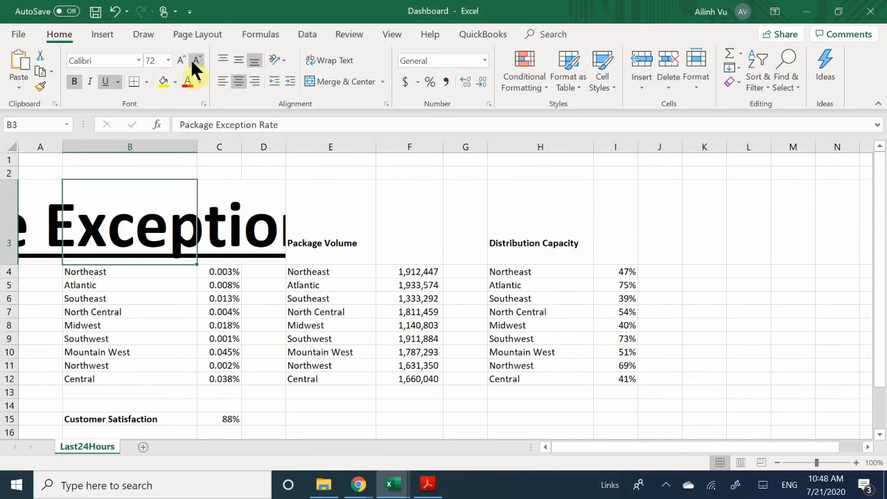
- Step the heading size back down from 72 pt to 14 pt
click(197, 61)
click(197, 61)
click(196, 61)
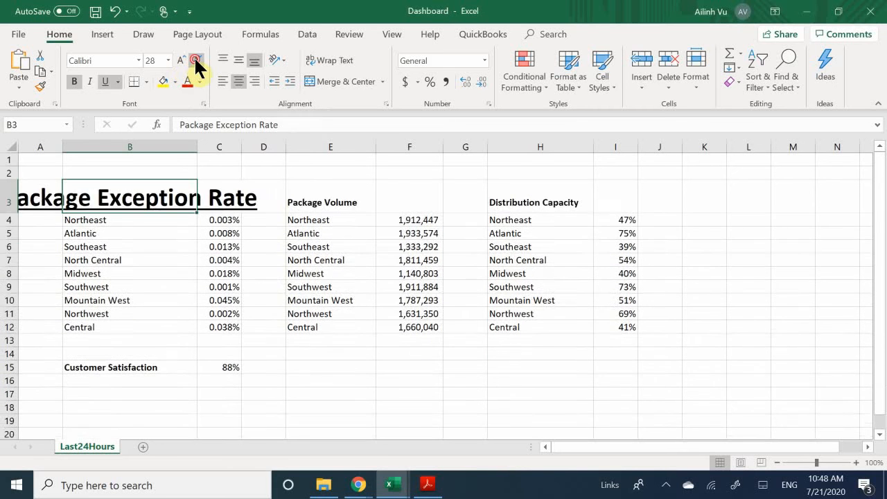
click(197, 61)
click(197, 61)
click(197, 61)
click(196, 60)
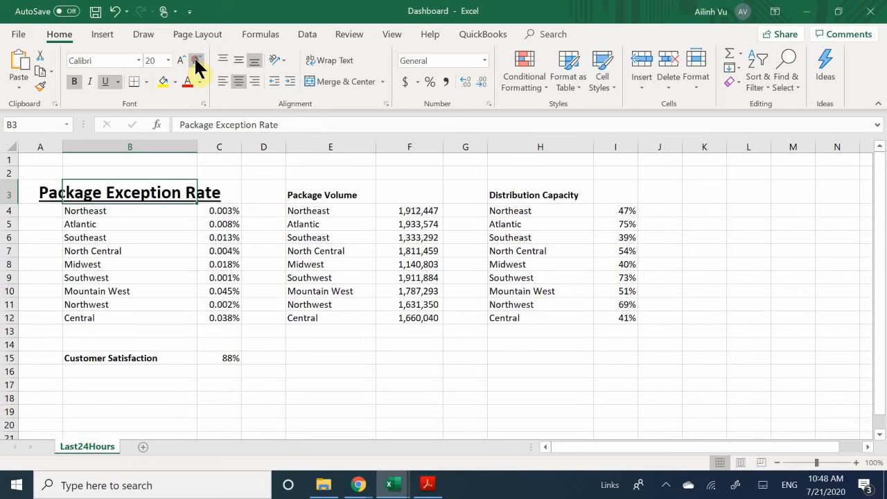
click(196, 60)
click(197, 60)
click(196, 59)
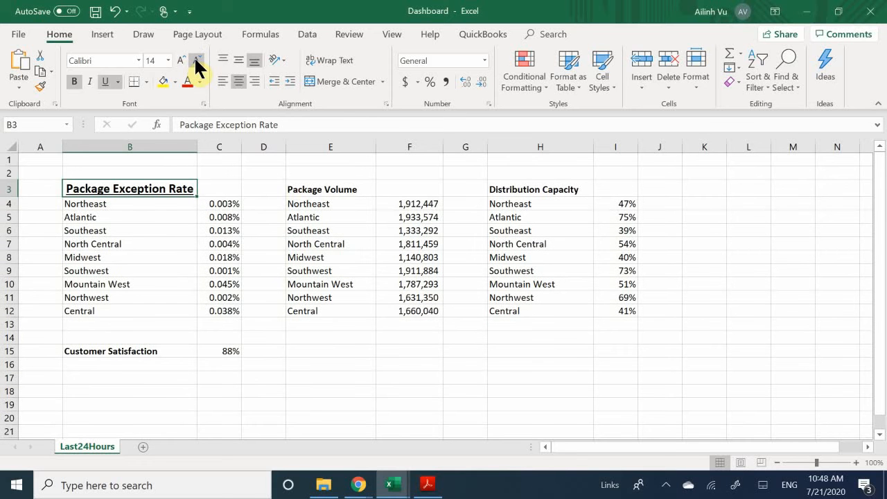
click(95, 81)
click(106, 81)
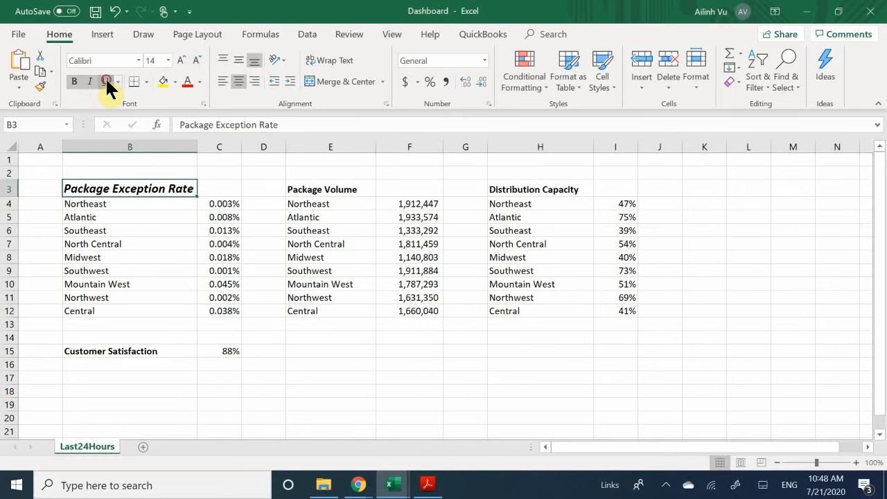
click(106, 80)
click(89, 82)
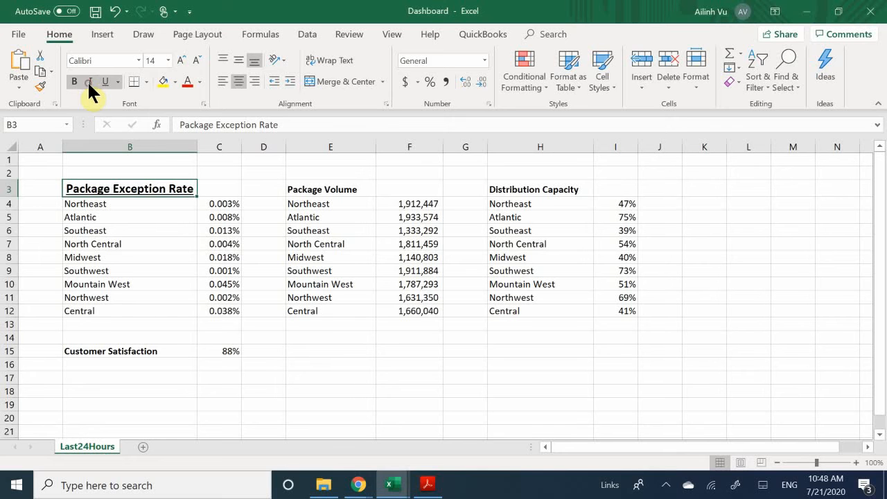
click(89, 82)
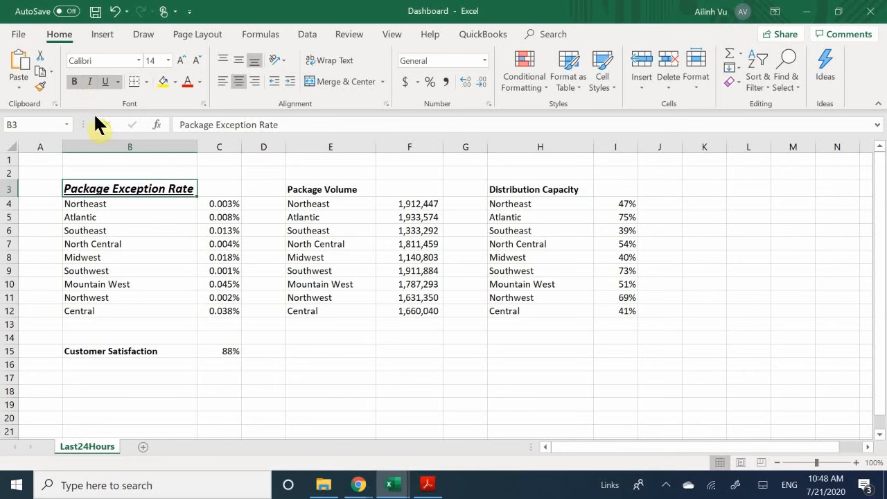
click(75, 81)
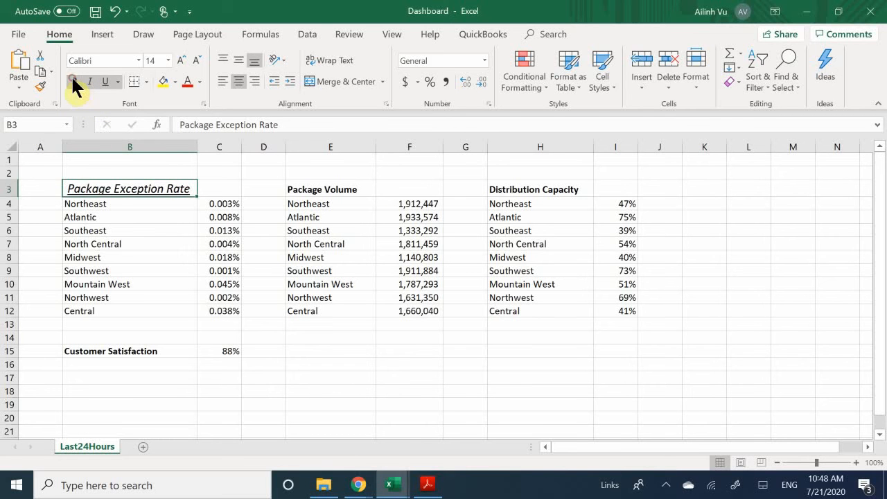
click(75, 82)
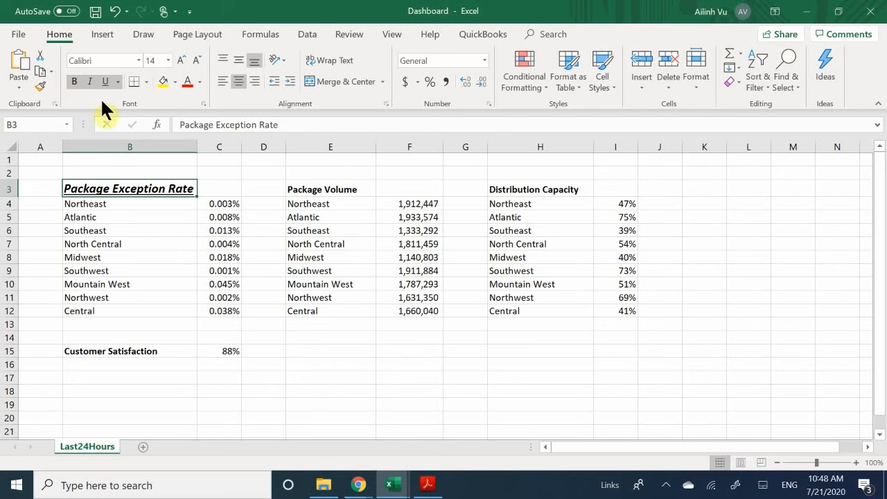
click(86, 82)
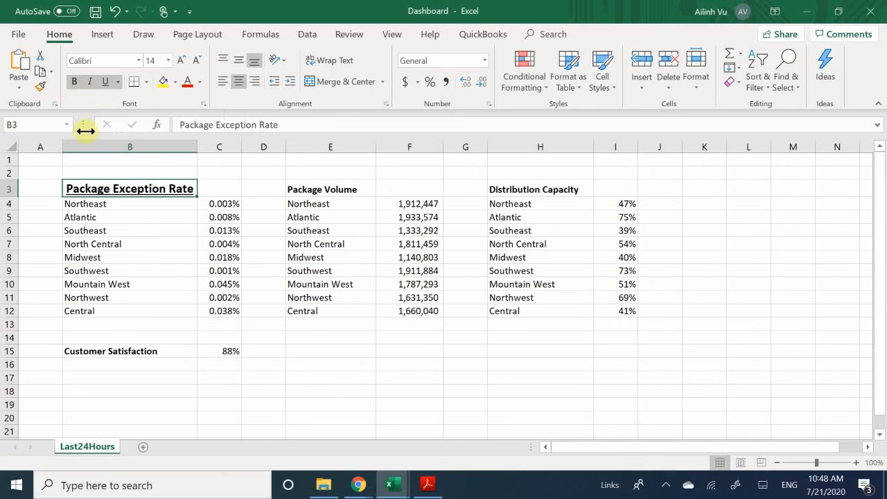
click(144, 243)
click(119, 190)
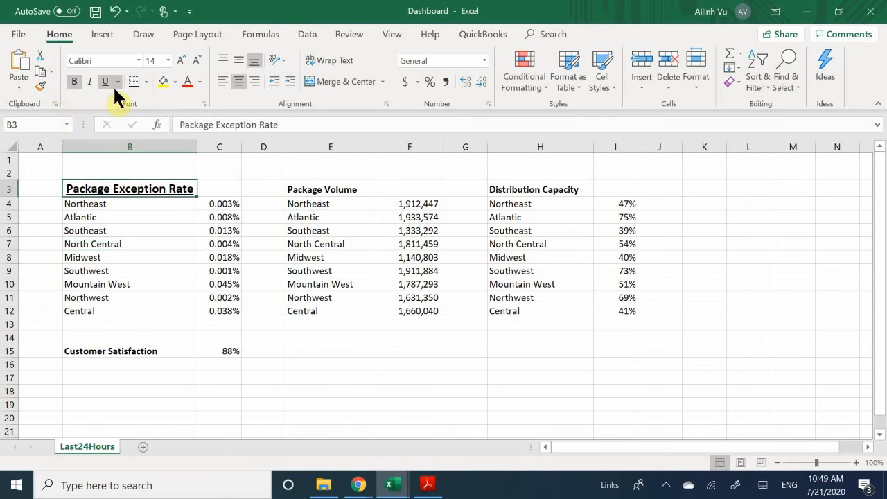
click(125, 244)
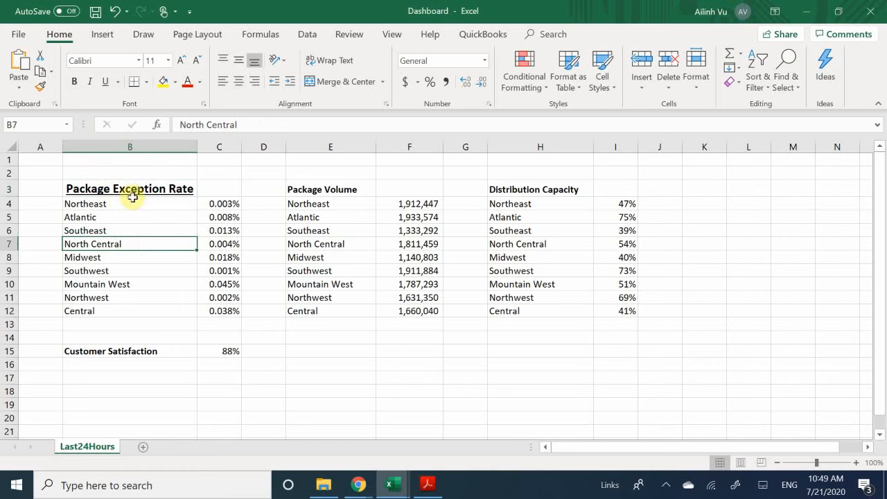
click(153, 216)
click(144, 194)
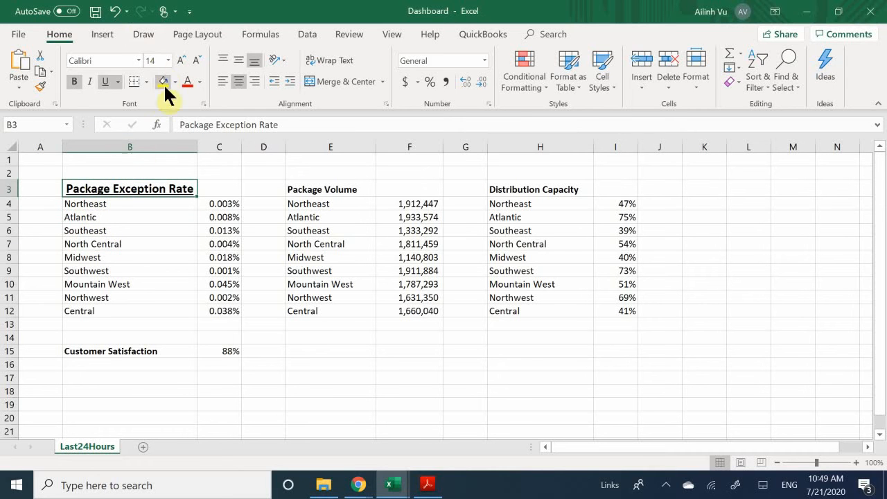
click(124, 214)
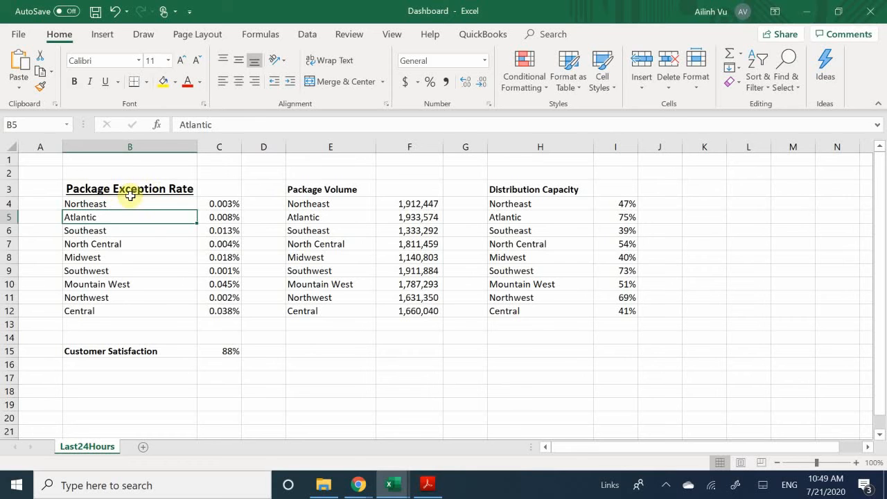
click(127, 208)
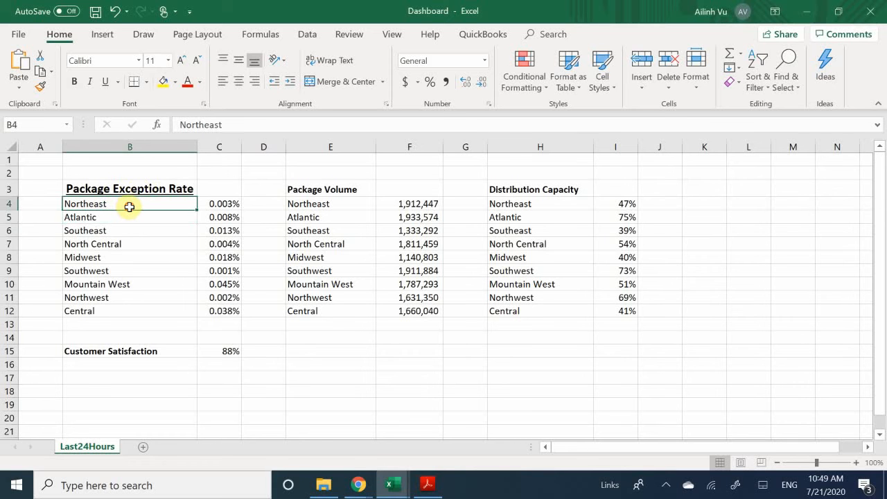
drag(129, 206, 129, 305)
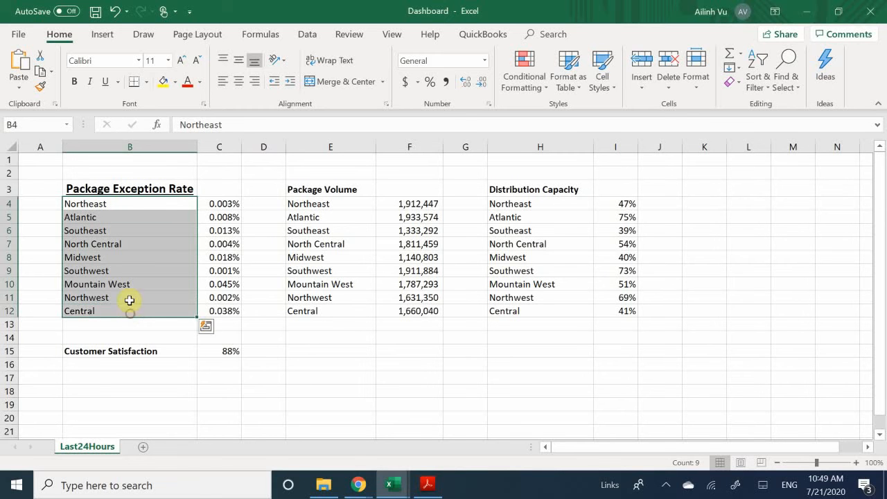
click(74, 83)
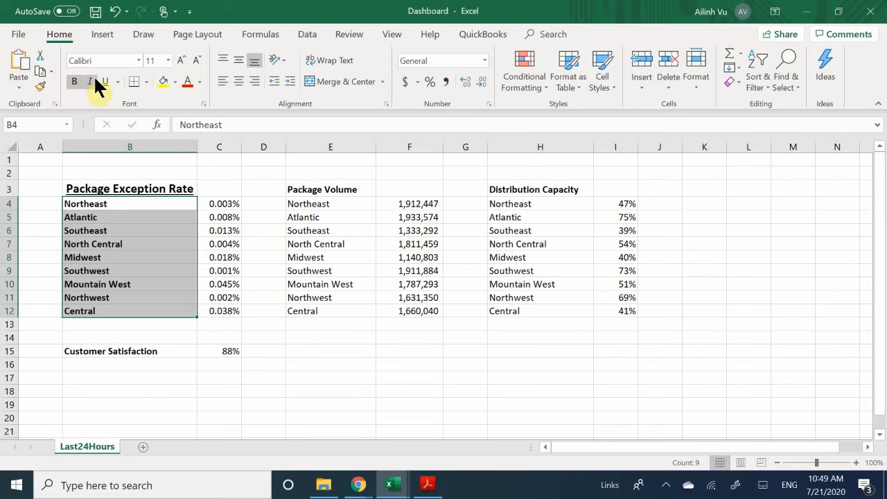
click(105, 82)
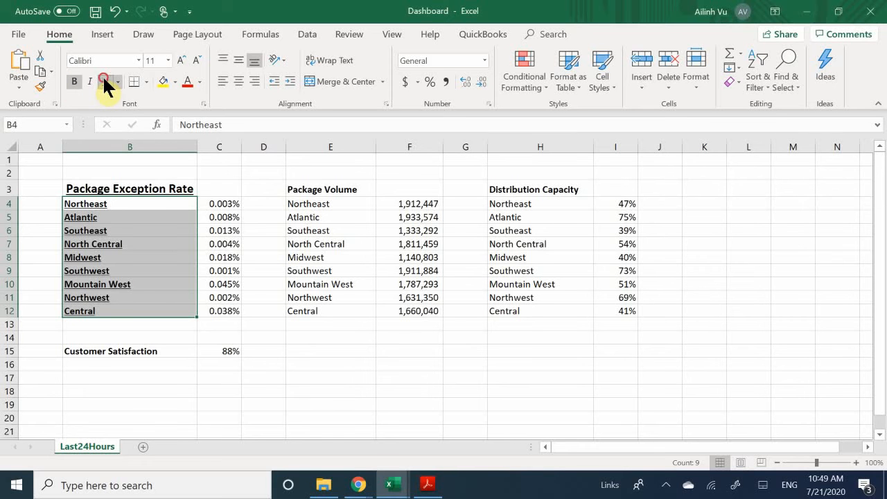
click(104, 82)
click(76, 86)
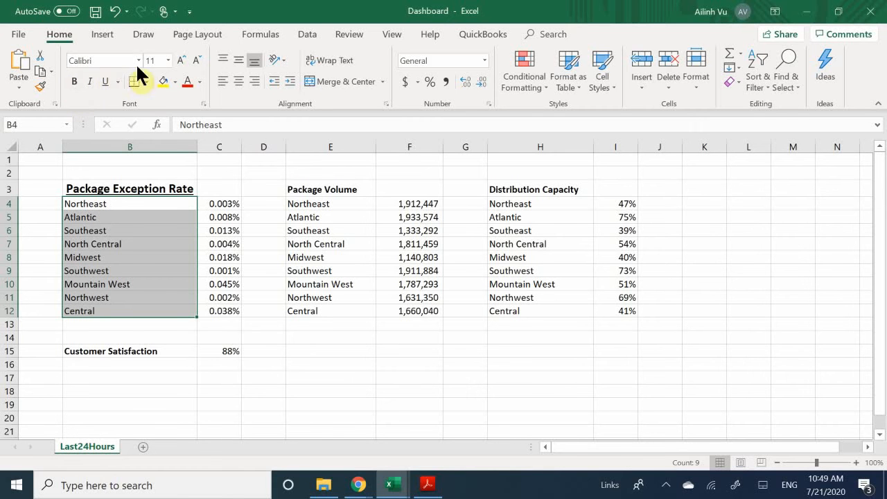
click(200, 82)
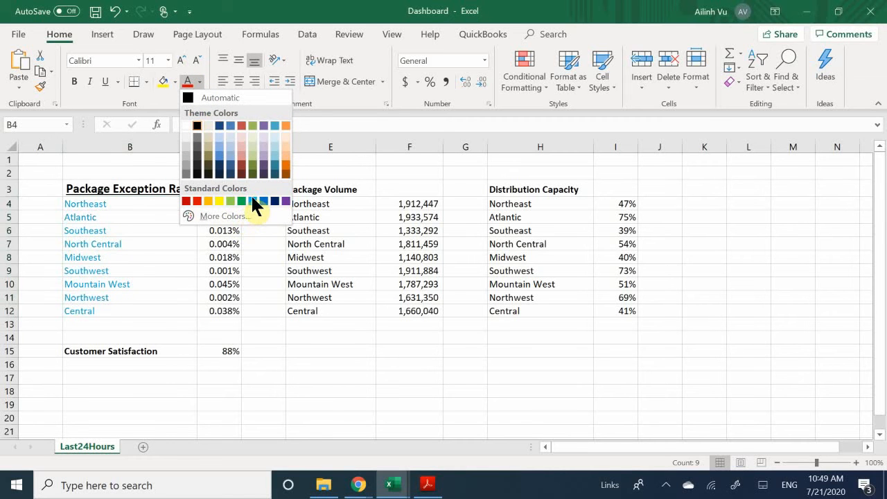
click(118, 247)
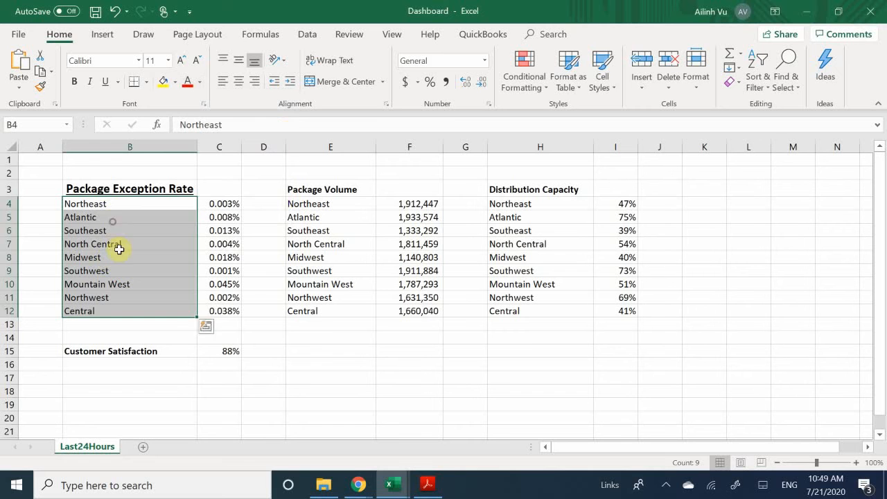
click(118, 297)
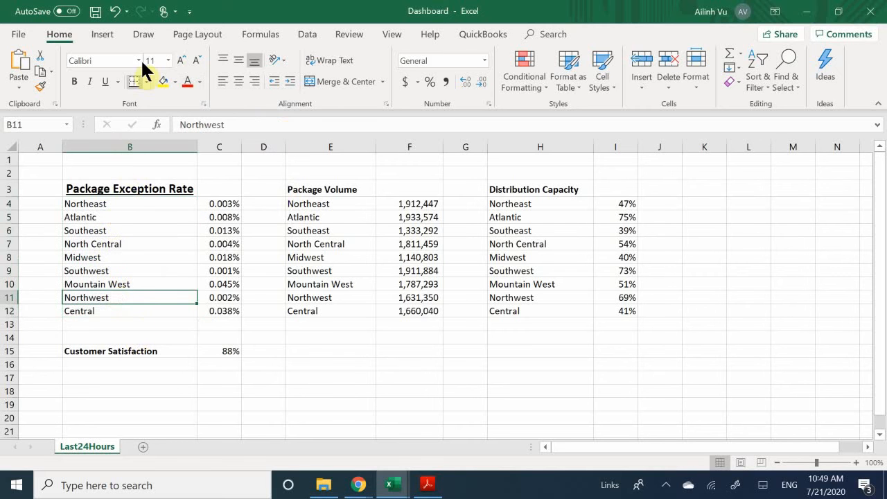
- Colour the region names in B4:B12, Northeast through Central, with the blue font colour
drag(124, 204, 131, 310)
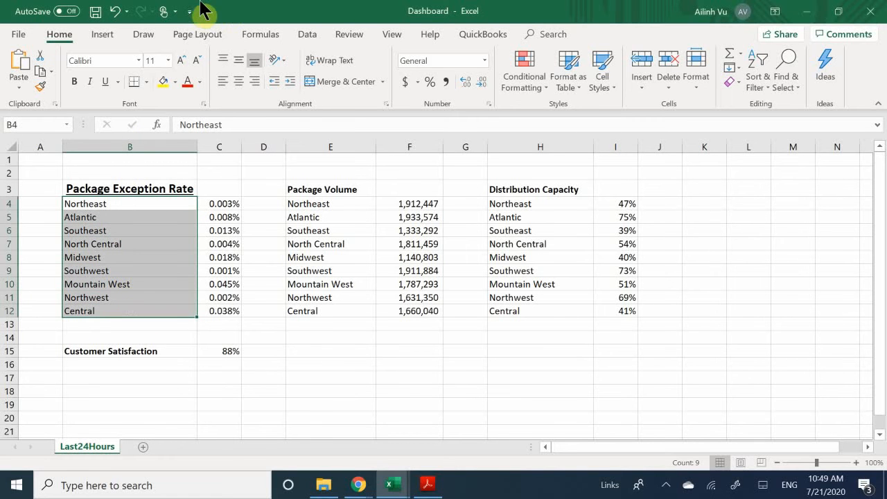
click(199, 81)
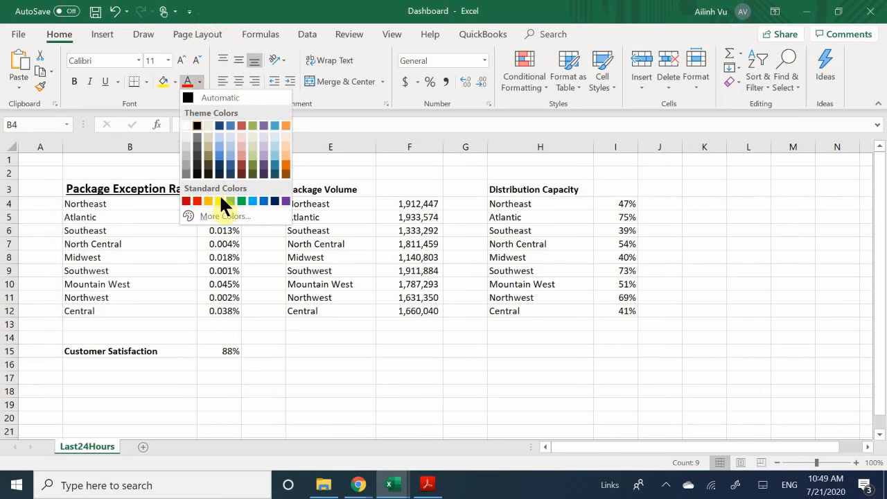
click(253, 201)
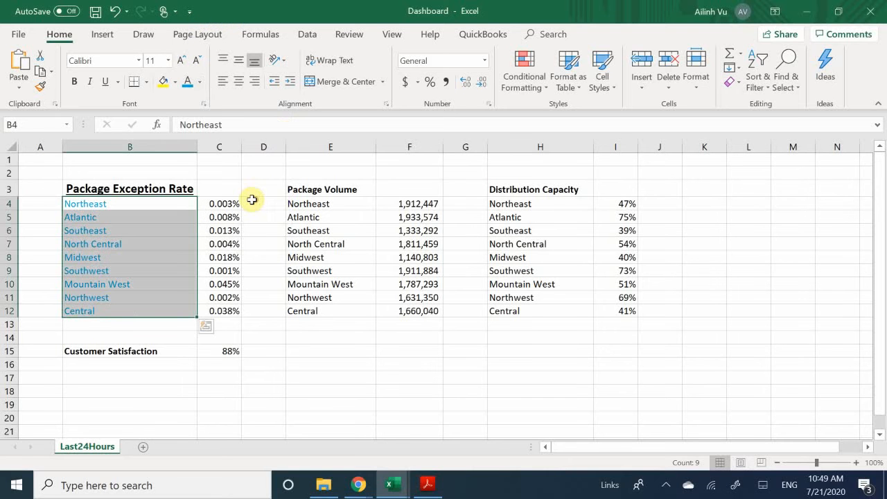
click(164, 269)
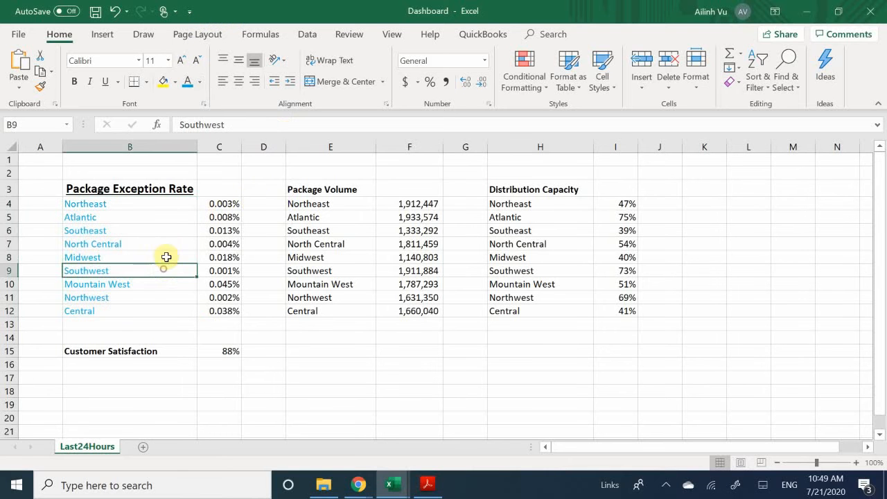
click(97, 203)
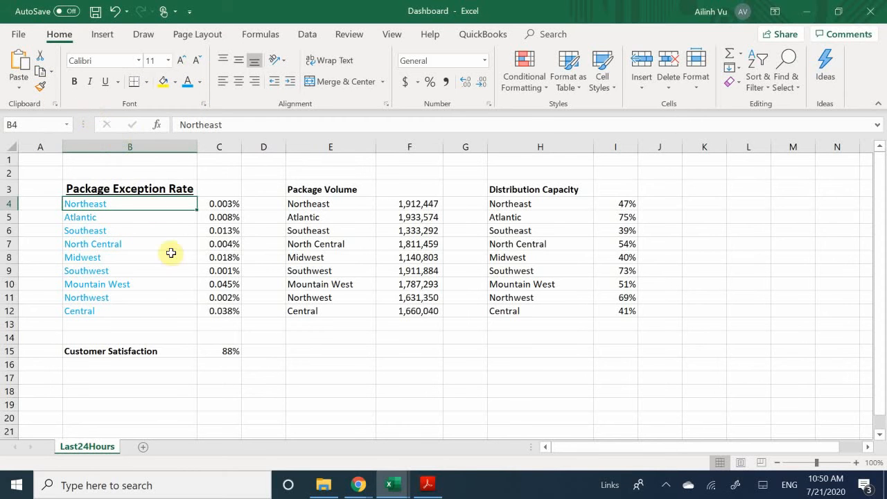
scroll(208, 256, down, 1)
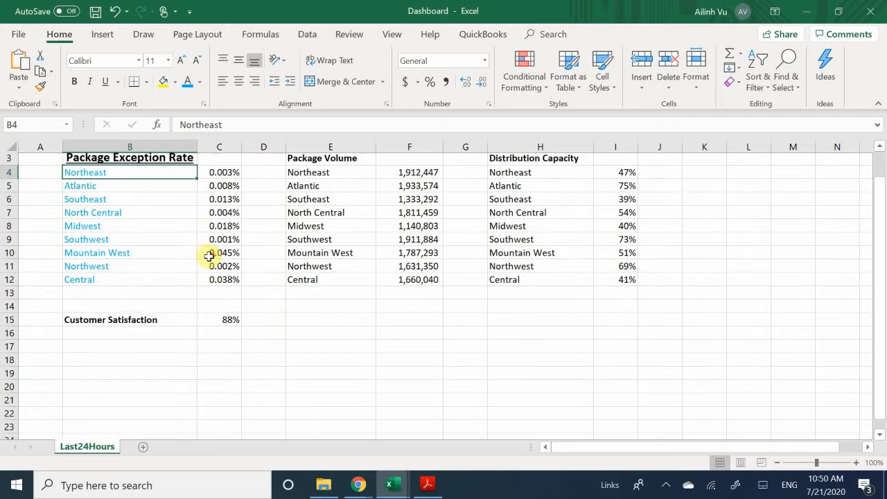
scroll(209, 255, down, 1)
scroll(207, 251, up, 2)
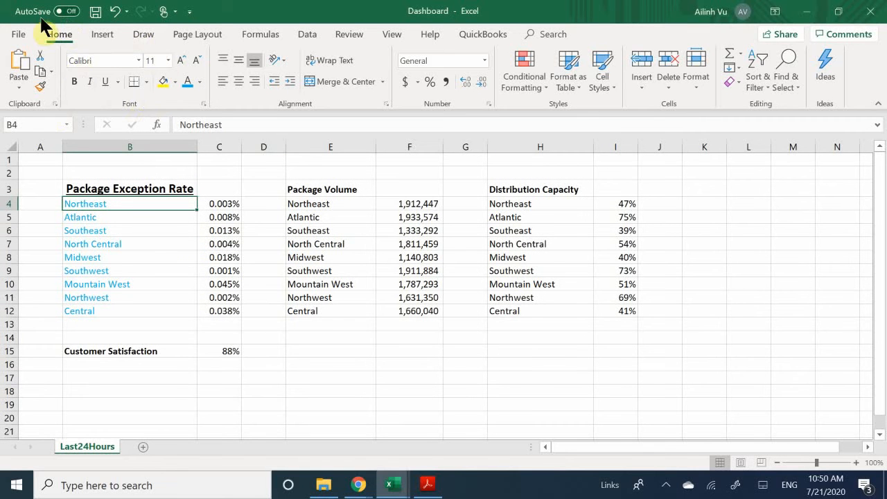
click(117, 188)
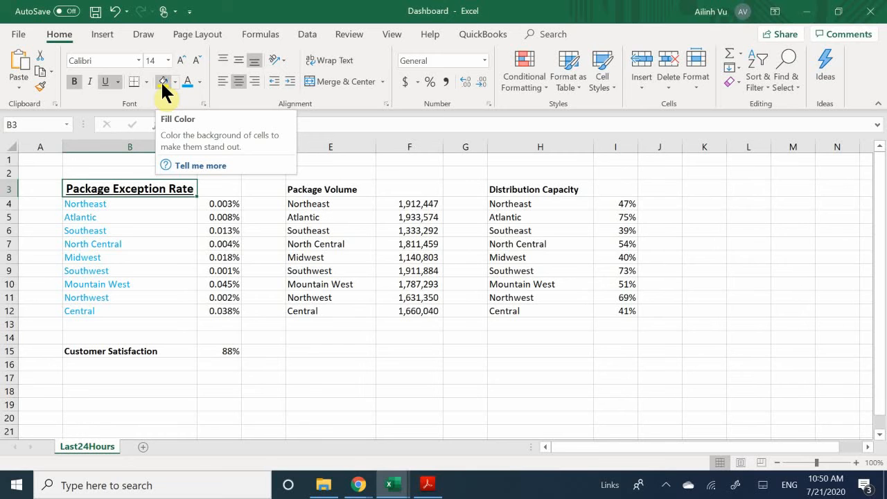
click(256, 235)
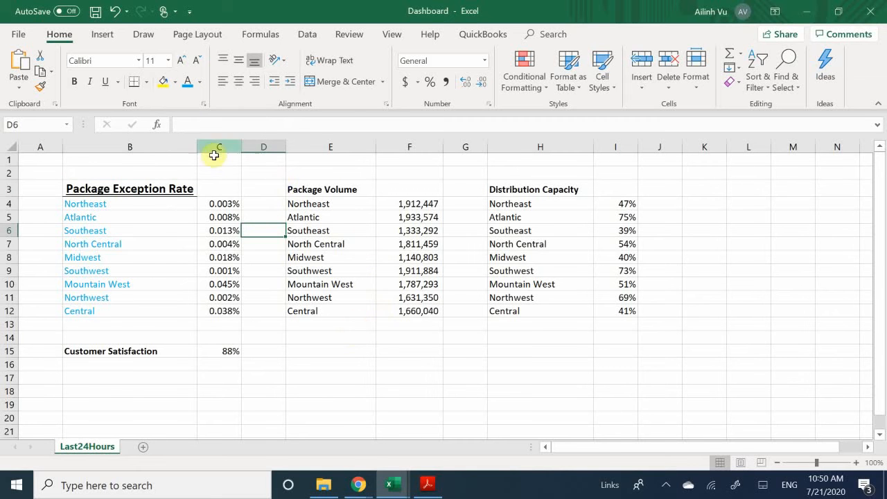
click(323, 231)
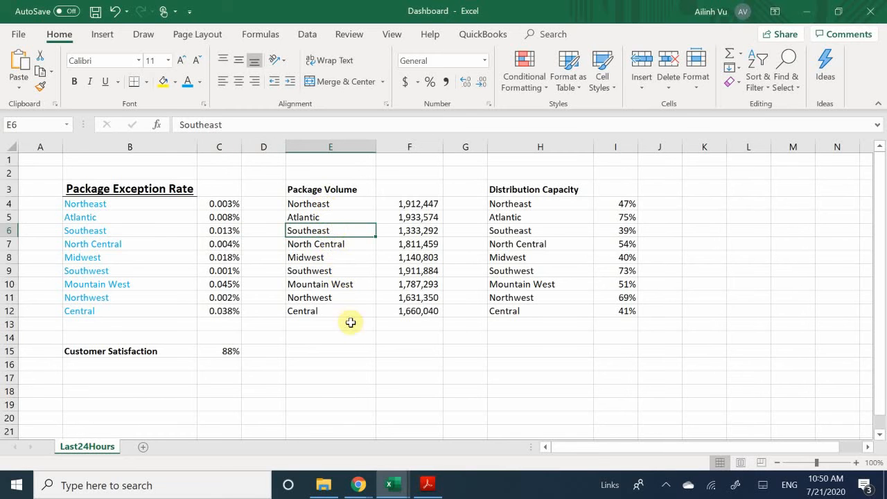
click(404, 243)
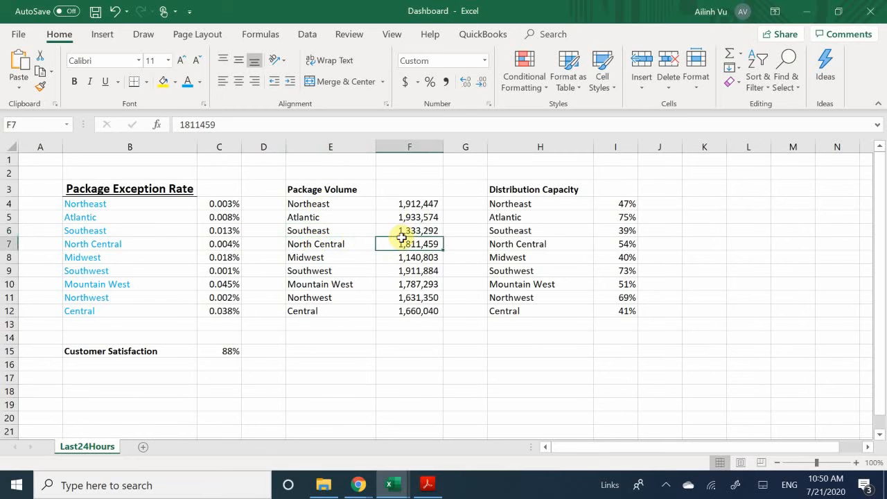
click(399, 231)
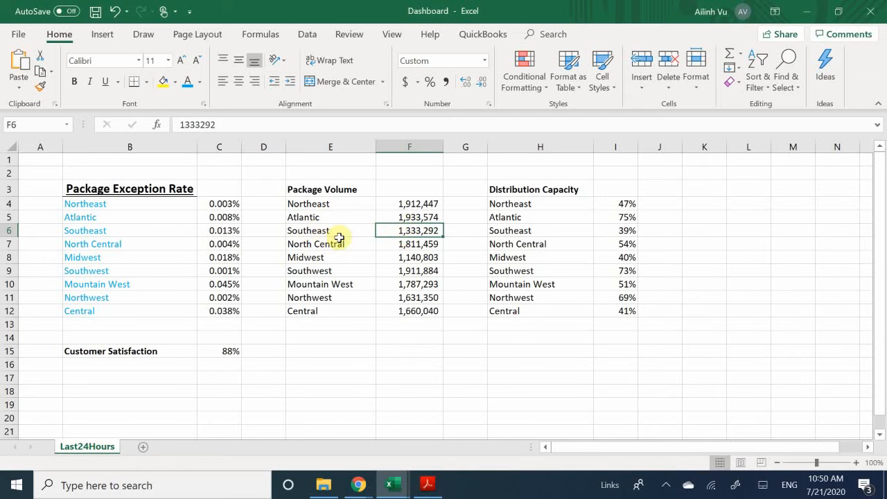
- Fill the Southeast row of Package Volume (E6:F6) with yellow
drag(326, 230, 411, 235)
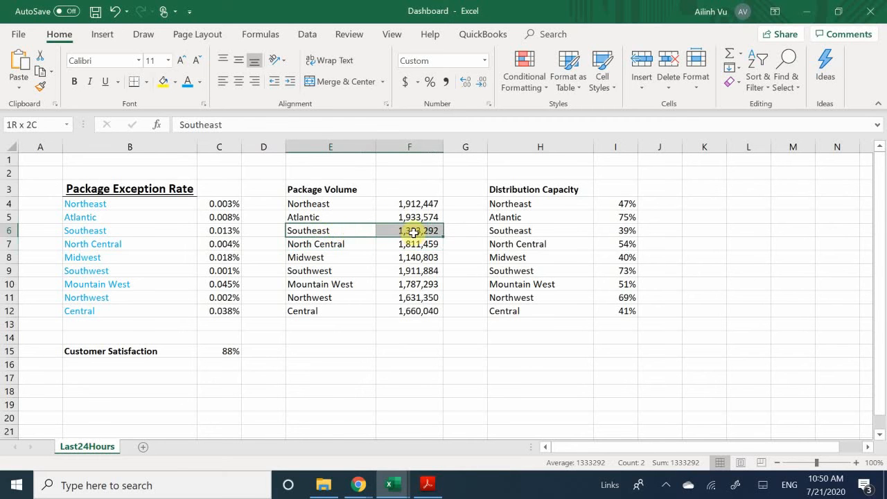
click(163, 81)
click(334, 281)
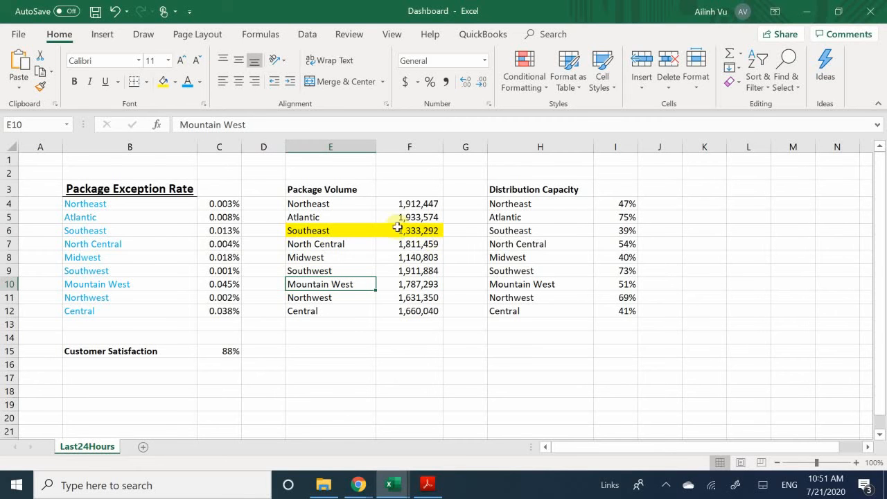
click(175, 82)
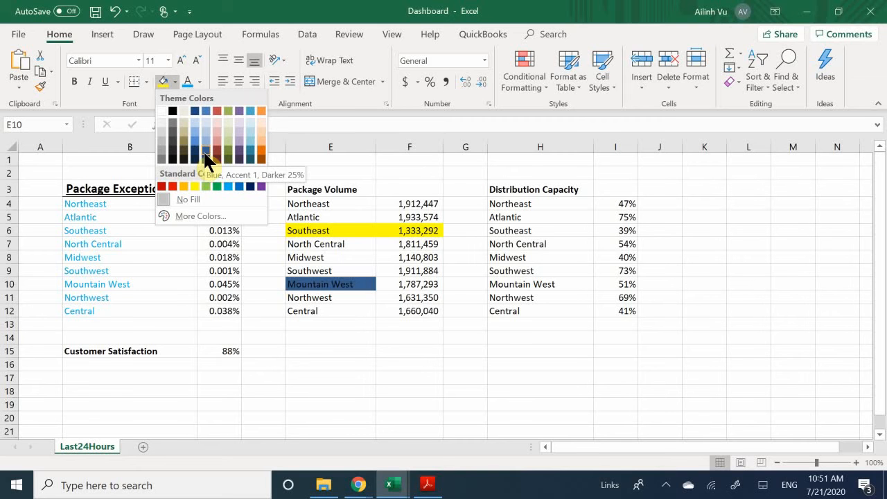
click(265, 16)
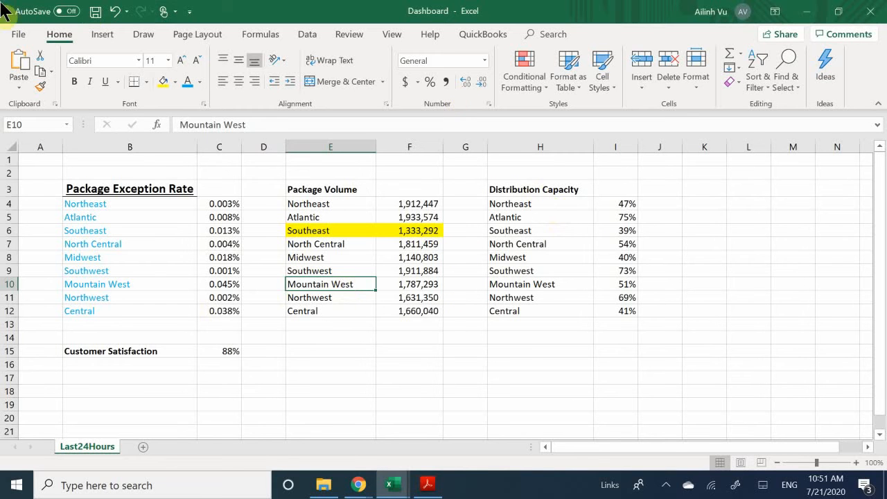
- Clear the Southeast row's yellow highlight using No Fill
click(316, 232)
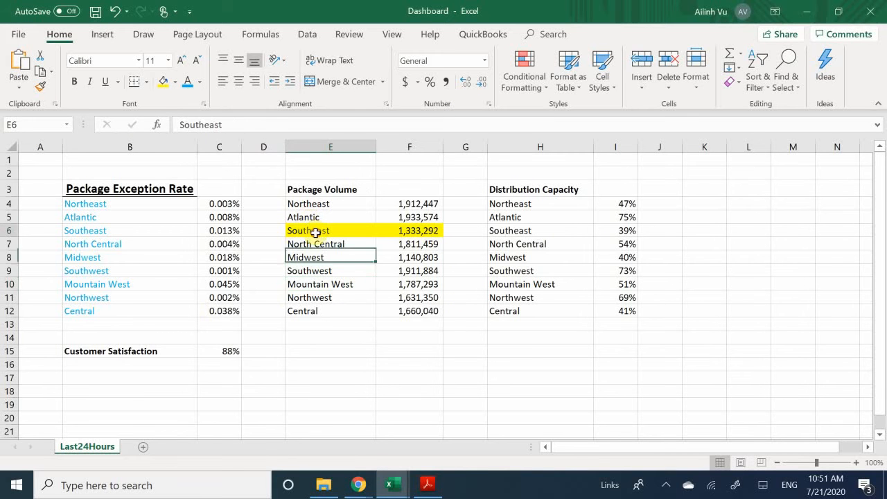
drag(349, 231, 391, 230)
click(342, 270)
click(317, 228)
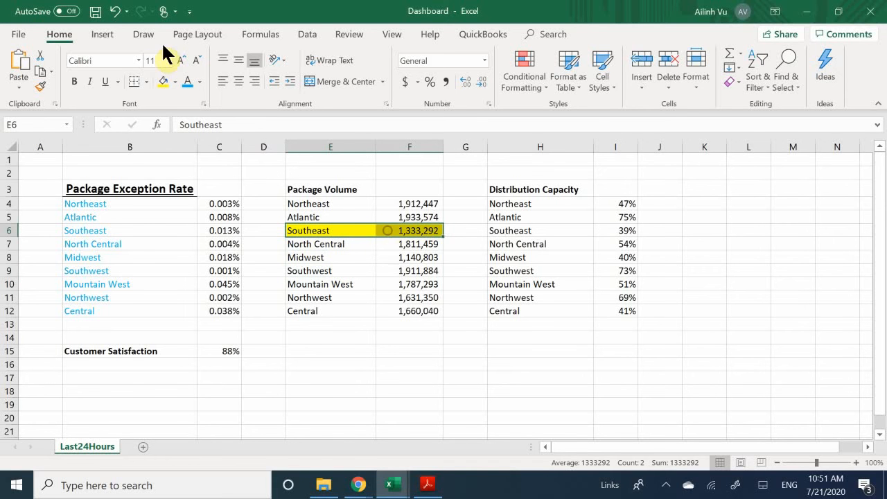
click(175, 82)
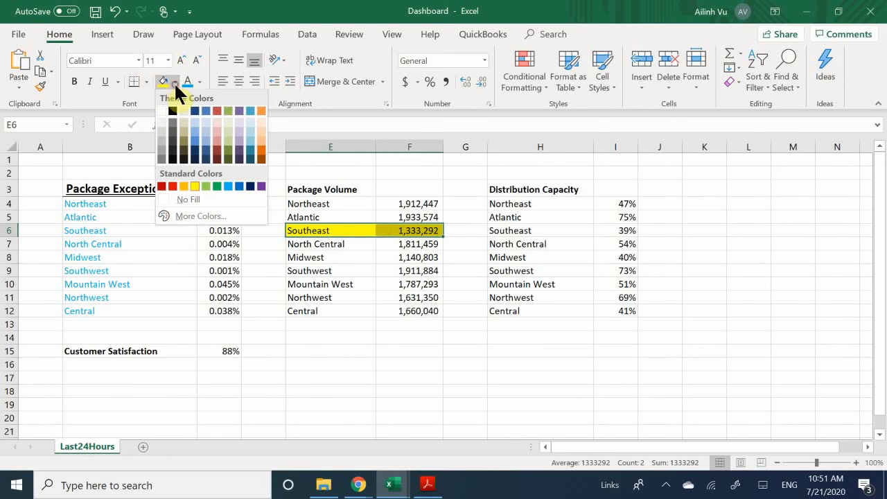
click(192, 194)
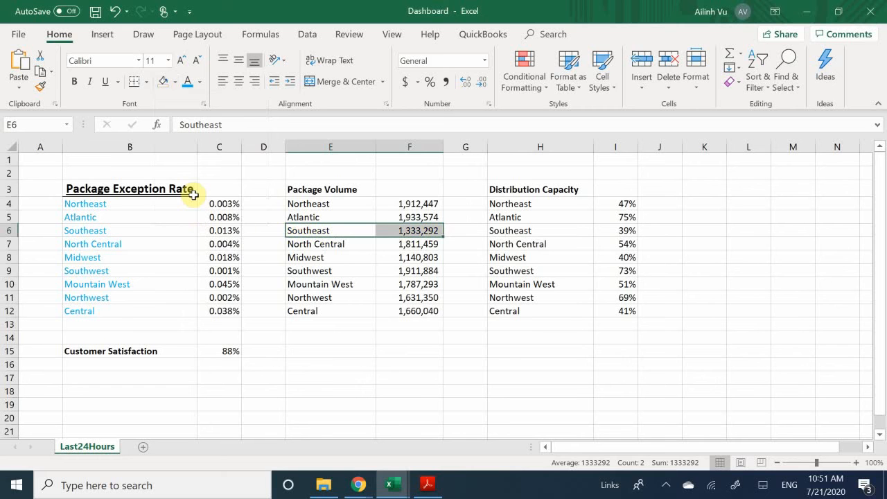
- Apply All Borders to the Package Volume table, E3:F12
click(347, 285)
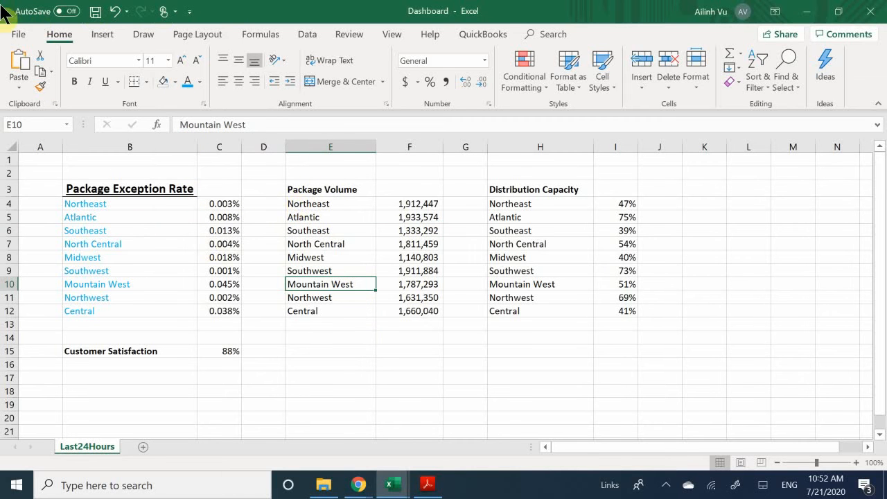
click(147, 81)
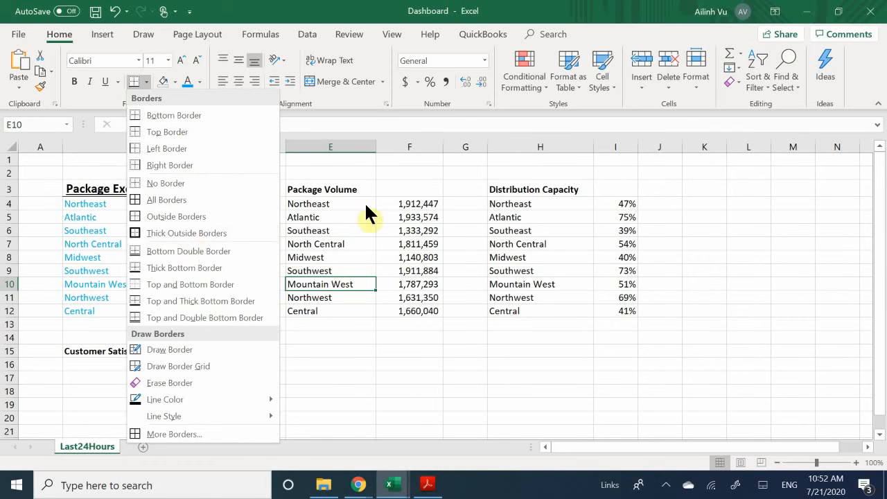
click(318, 191)
drag(320, 193, 436, 311)
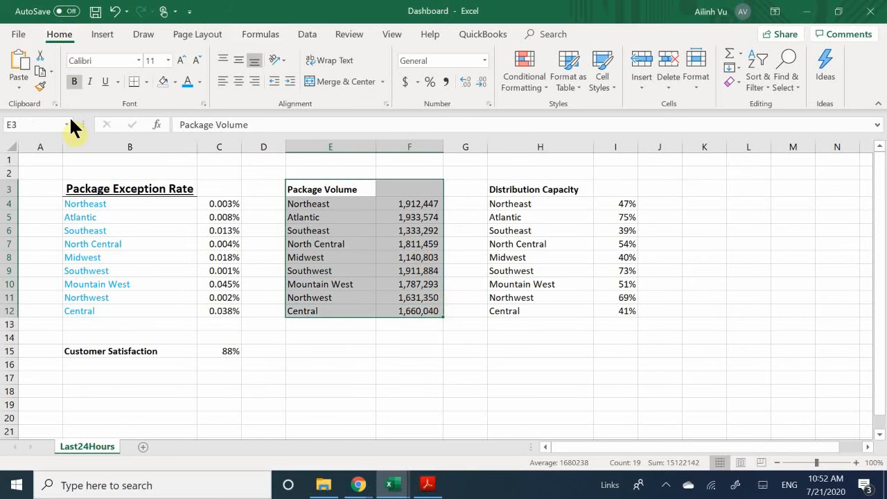
click(146, 82)
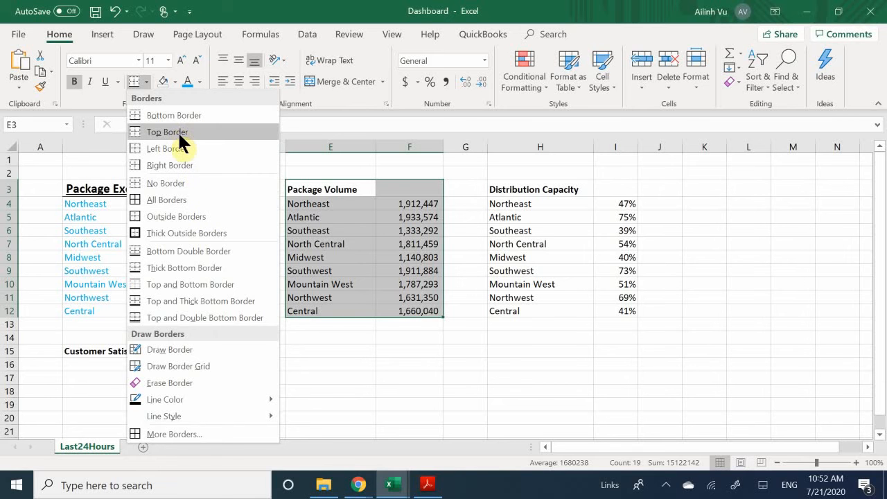
click(164, 201)
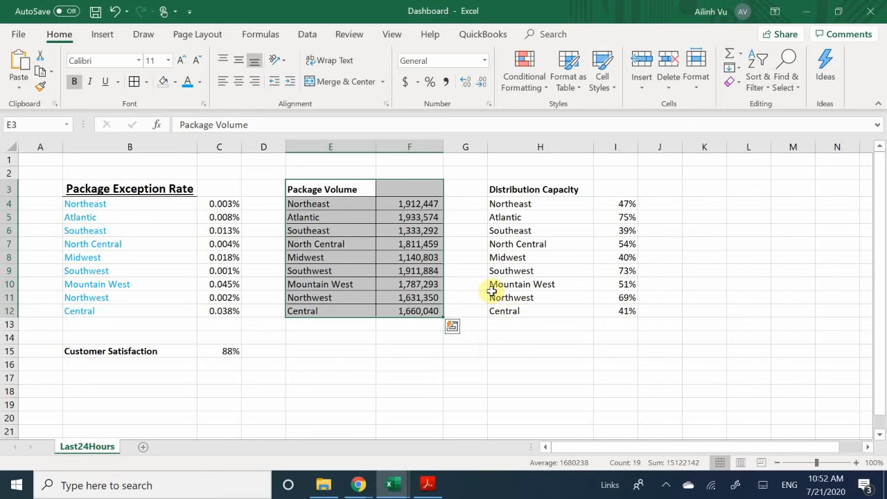
click(461, 299)
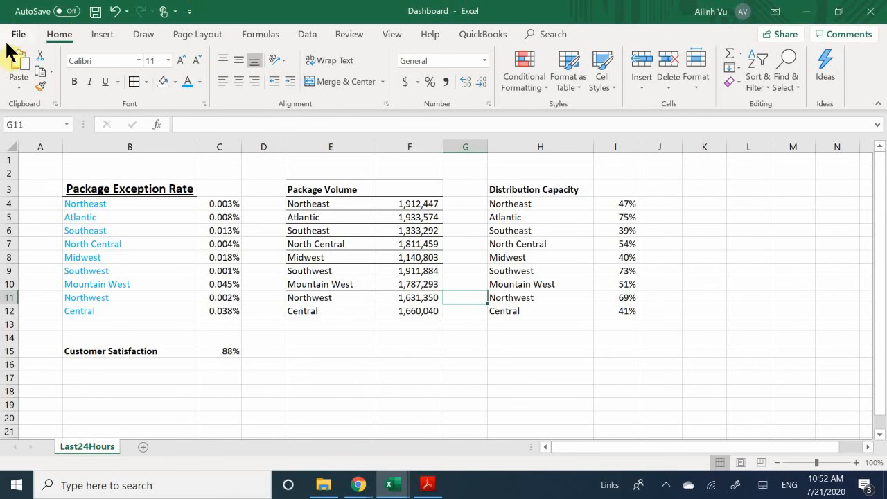
- Add a Thick Outside Border around the Package Volume table E3:F12
click(146, 83)
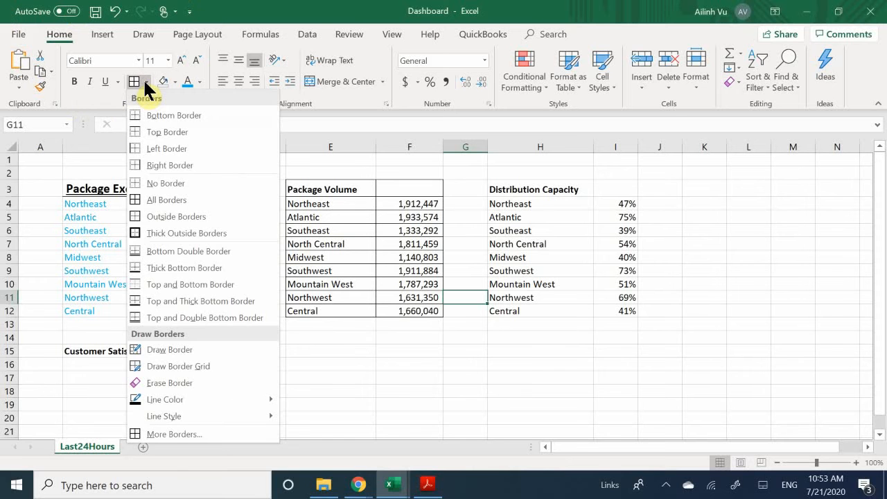
click(187, 233)
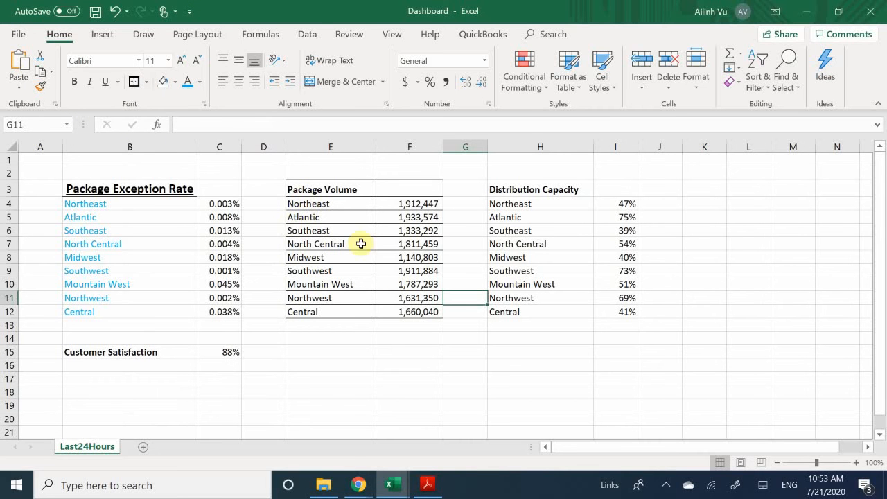
click(342, 285)
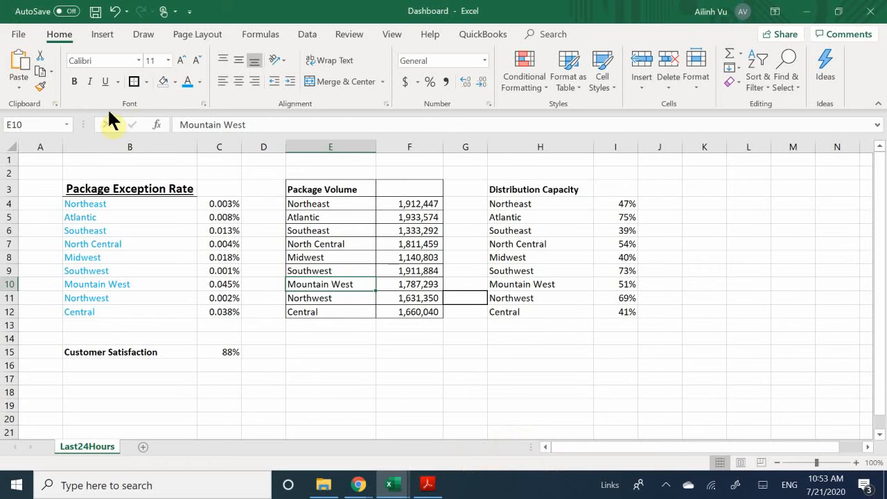
click(323, 191)
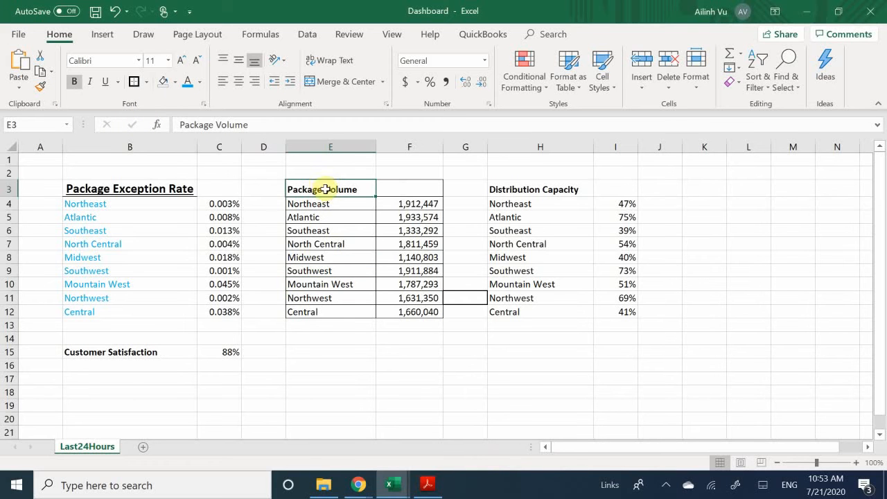
drag(323, 192, 418, 310)
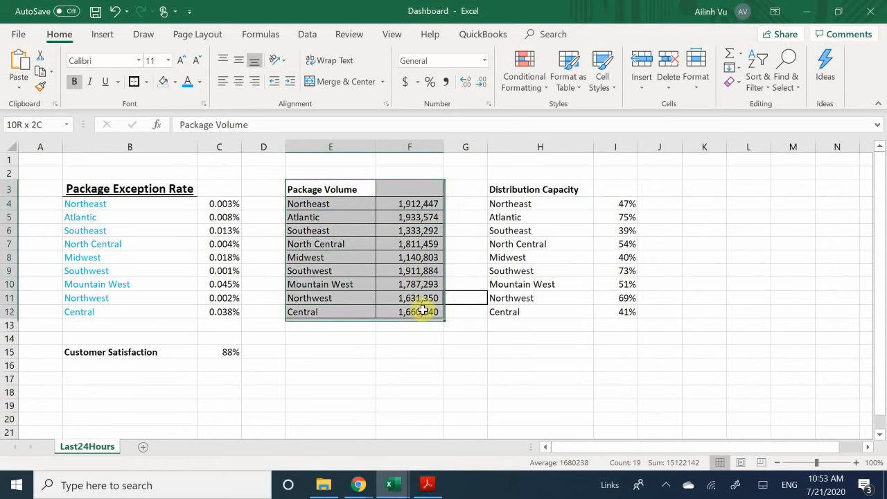
click(131, 82)
click(328, 281)
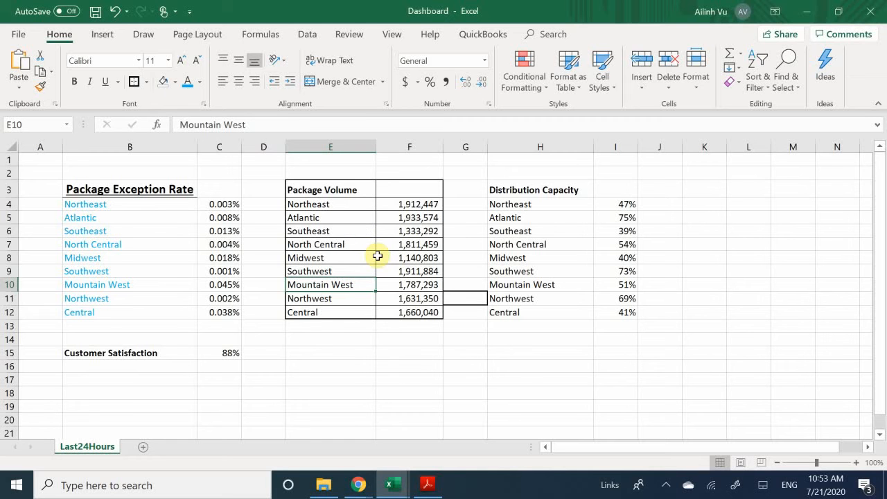
click(147, 82)
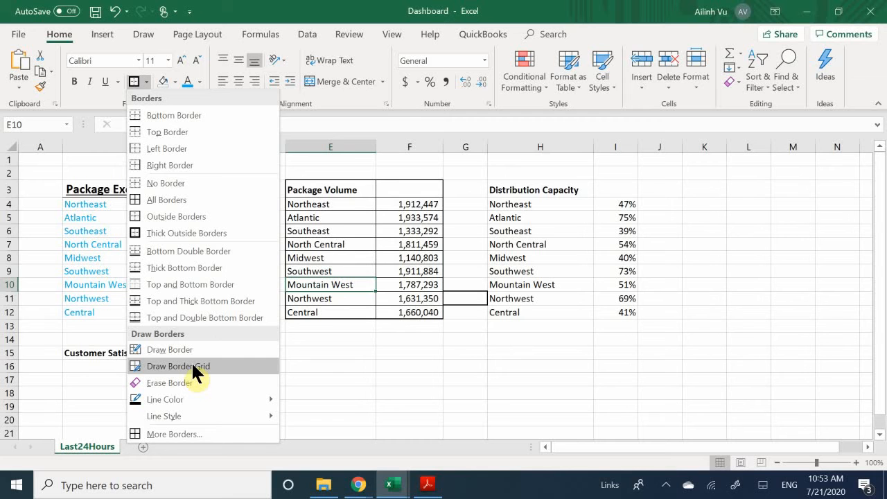
- Open More Borders, choose a dash-dot line style, and clear the preview
mouse_move(191, 416)
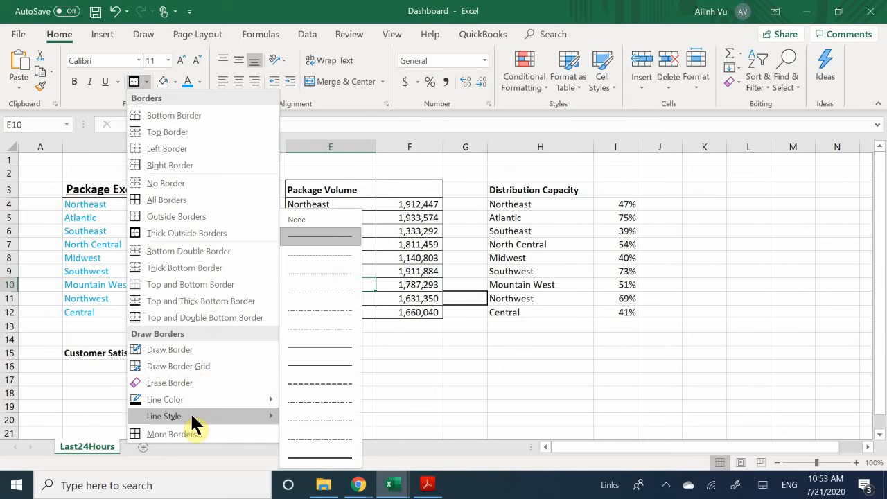
click(177, 433)
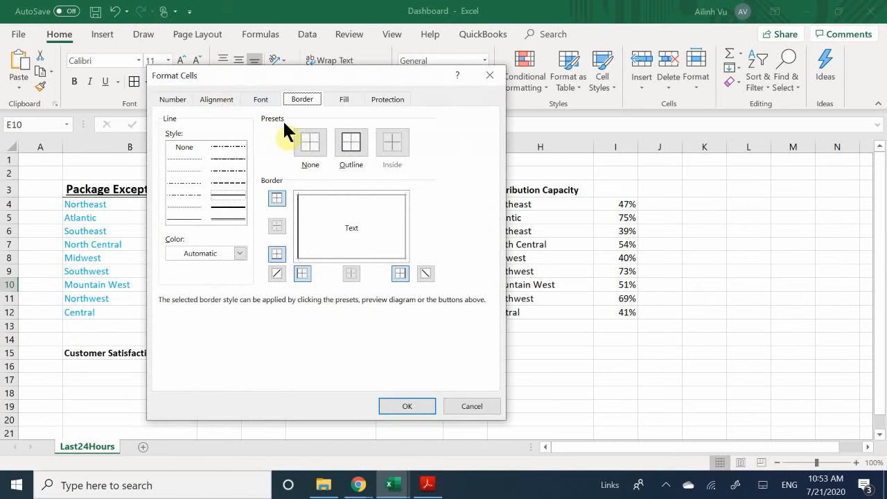
click(216, 170)
click(312, 154)
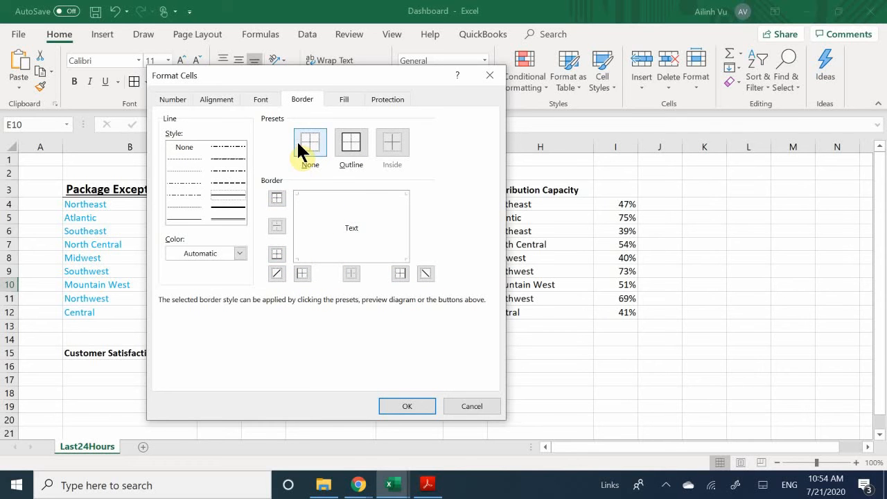
- Set up solid left, right and bottom edges with a dashed top edge in the preview
click(276, 200)
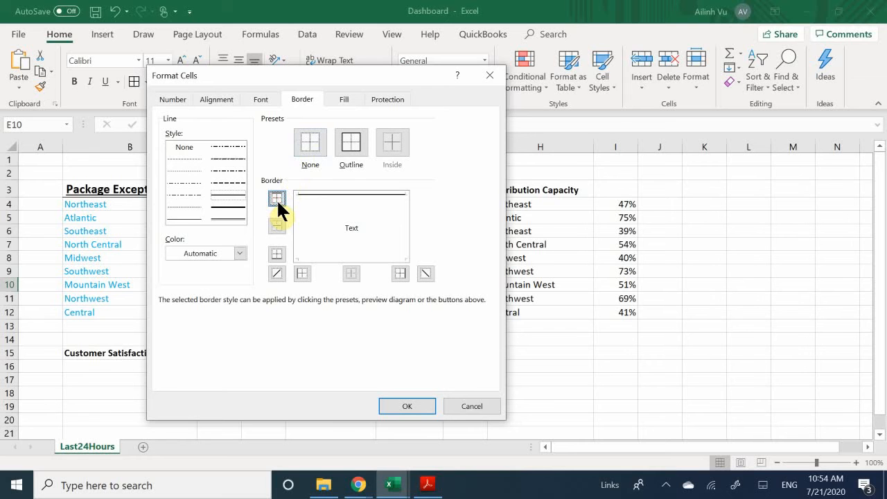
click(275, 260)
click(395, 273)
click(299, 272)
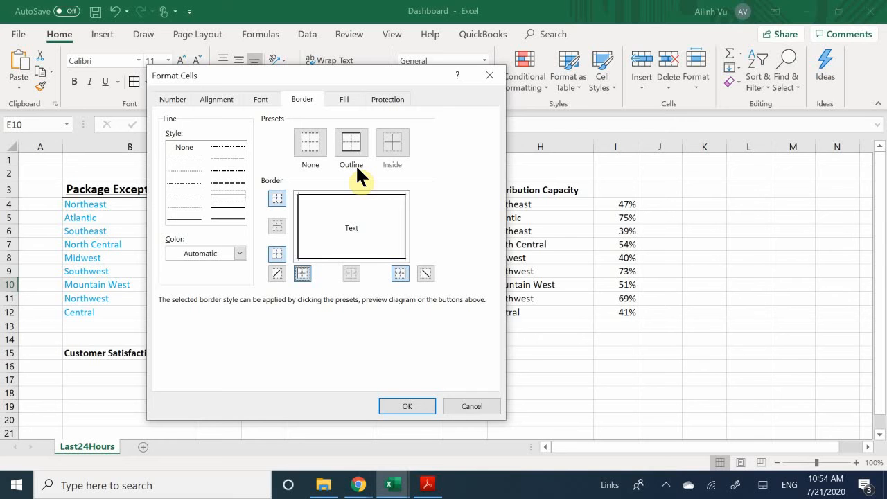
click(339, 139)
click(276, 198)
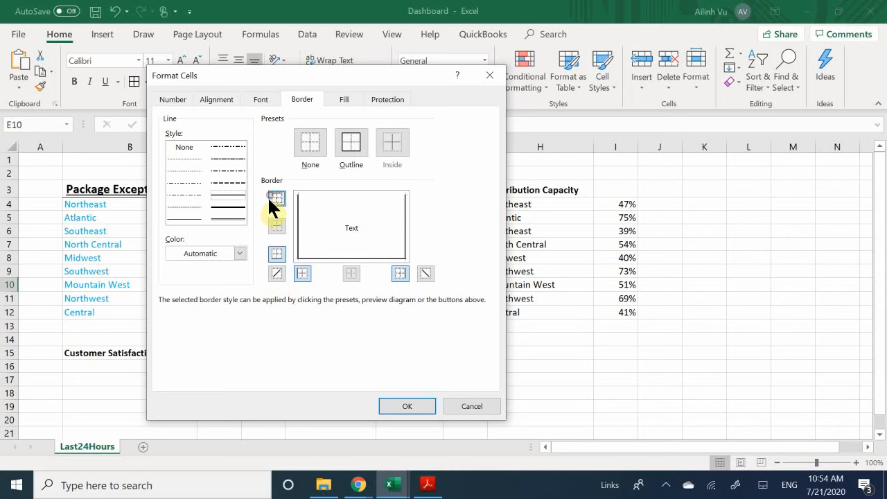
click(228, 172)
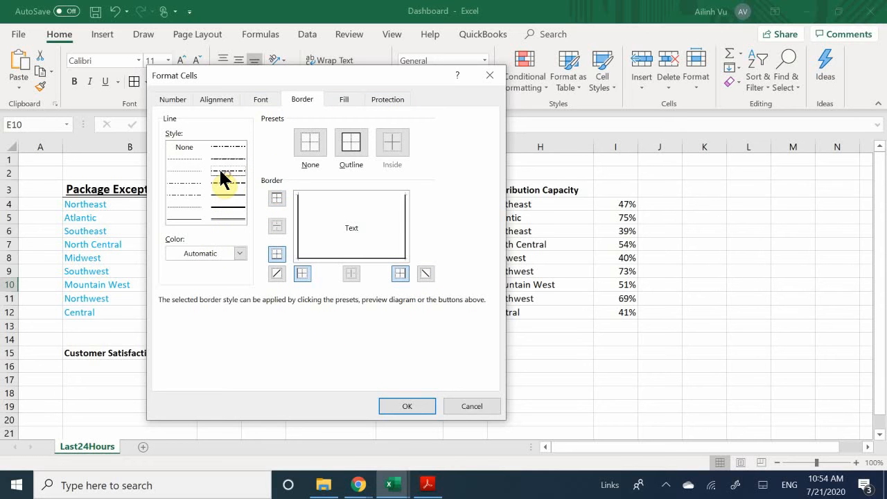
click(276, 197)
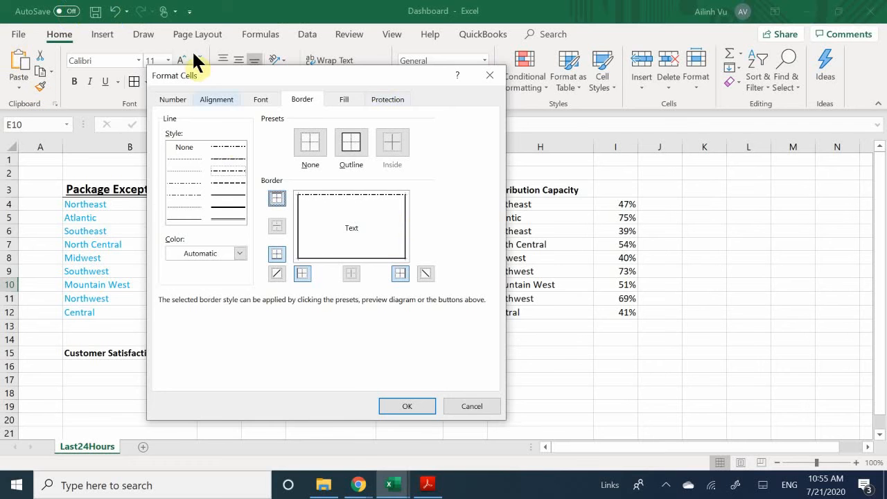
click(225, 74)
drag(225, 74, 177, 125)
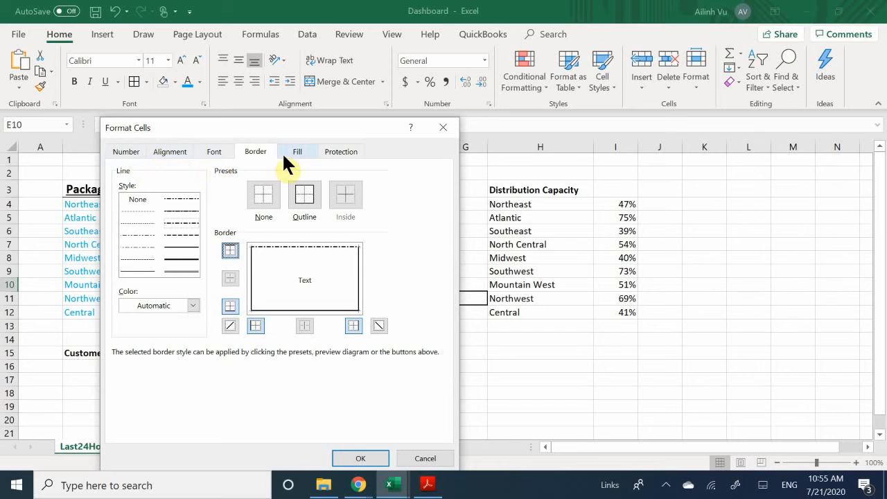
- Look through the Font, Fill and Protection tabs, then close Format Cells without applying
click(215, 153)
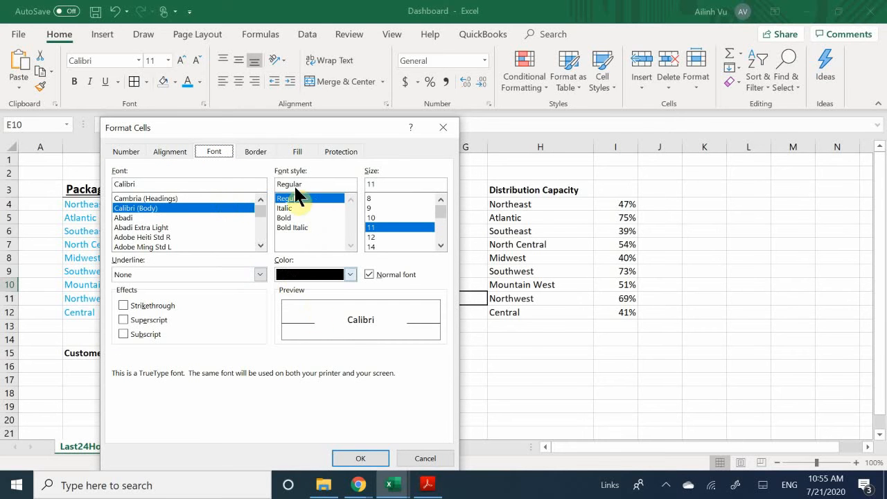
click(298, 152)
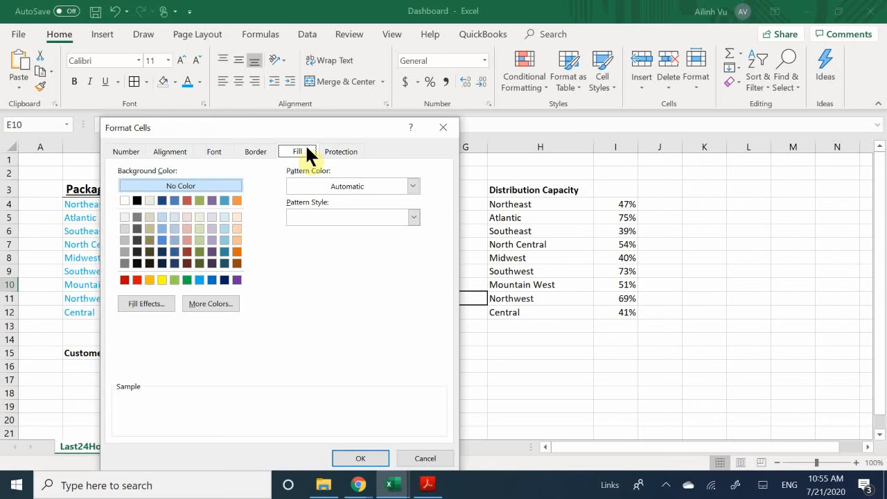
click(353, 152)
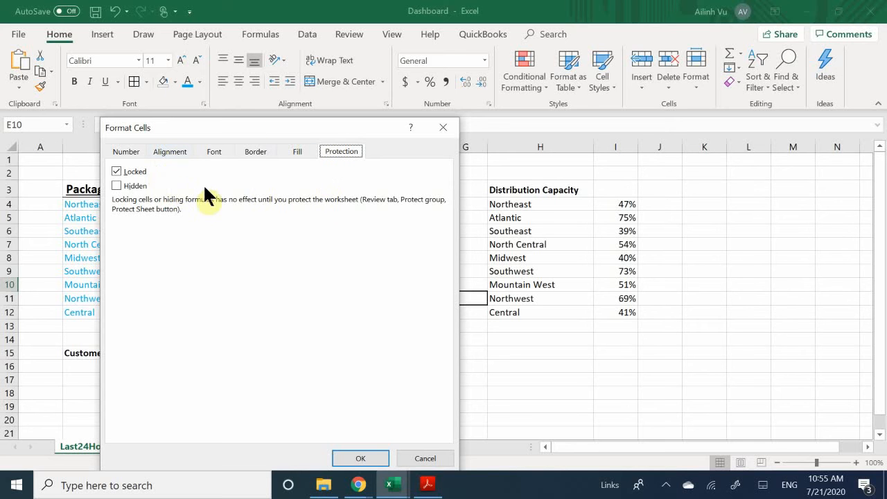
click(443, 132)
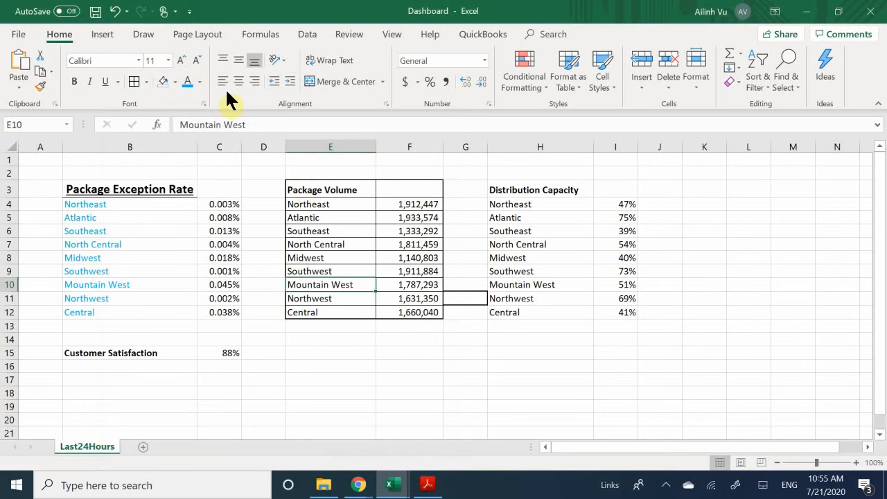
click(172, 193)
drag(221, 191, 173, 189)
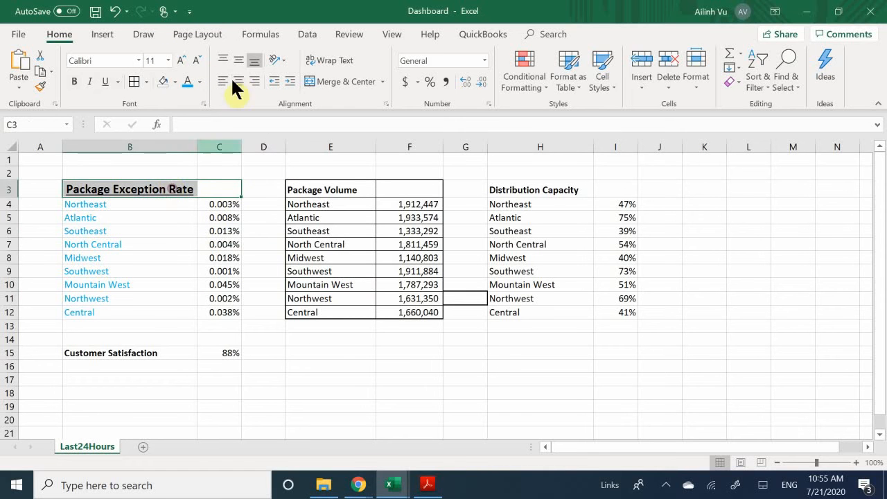
click(310, 80)
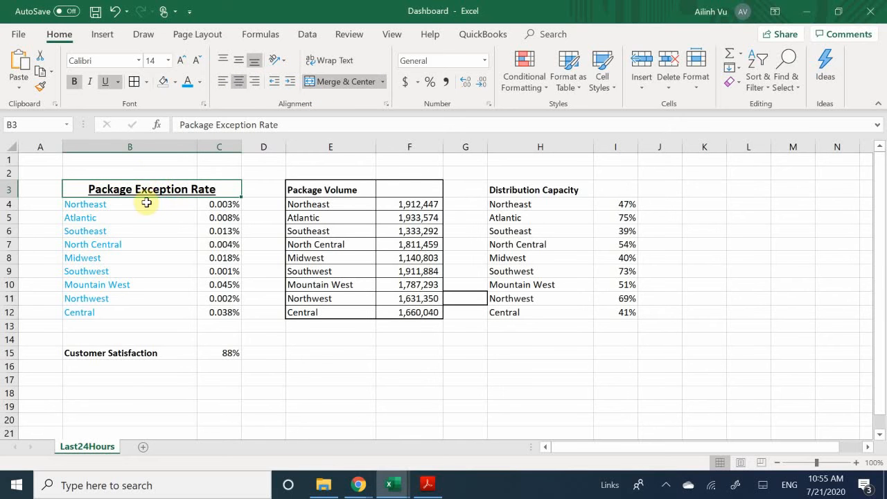
click(224, 80)
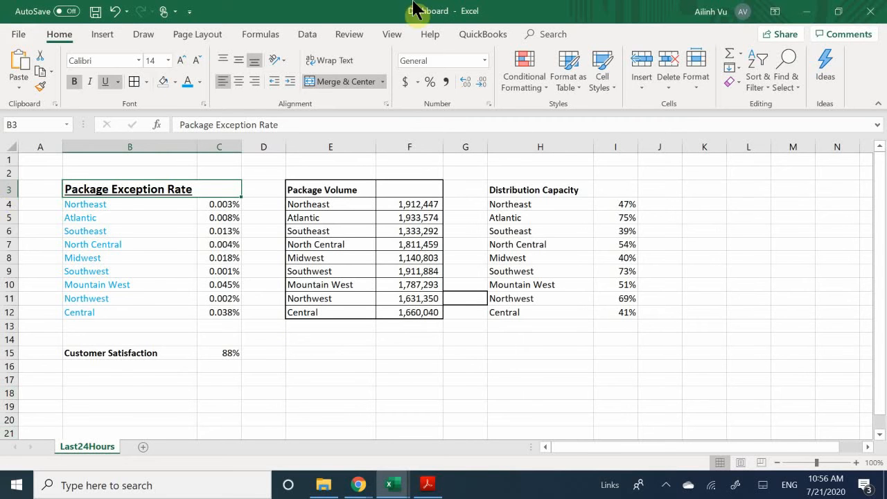
click(239, 81)
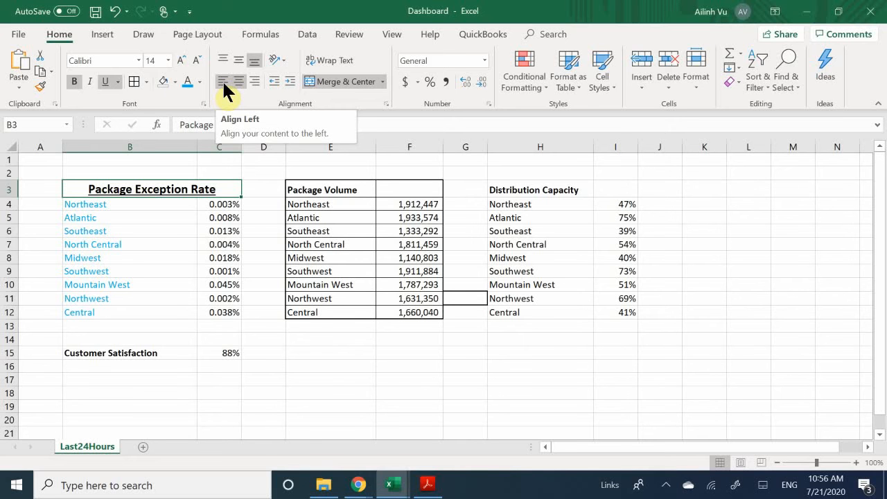
click(221, 80)
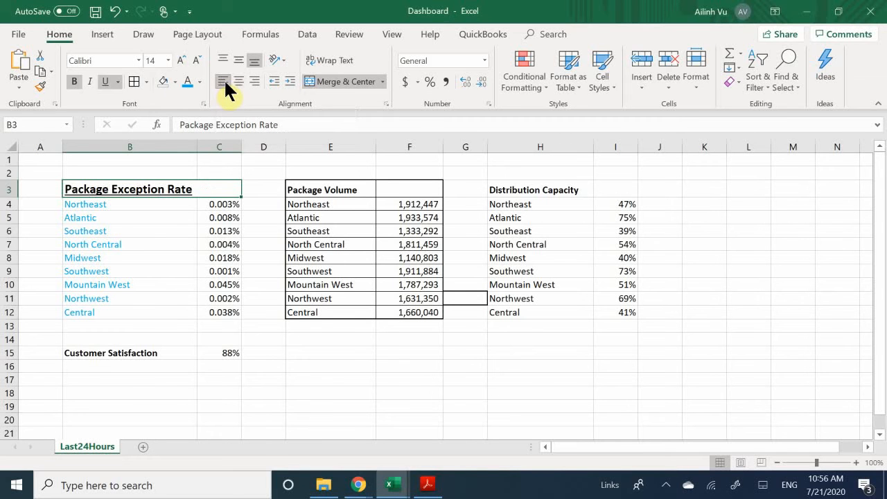
click(242, 81)
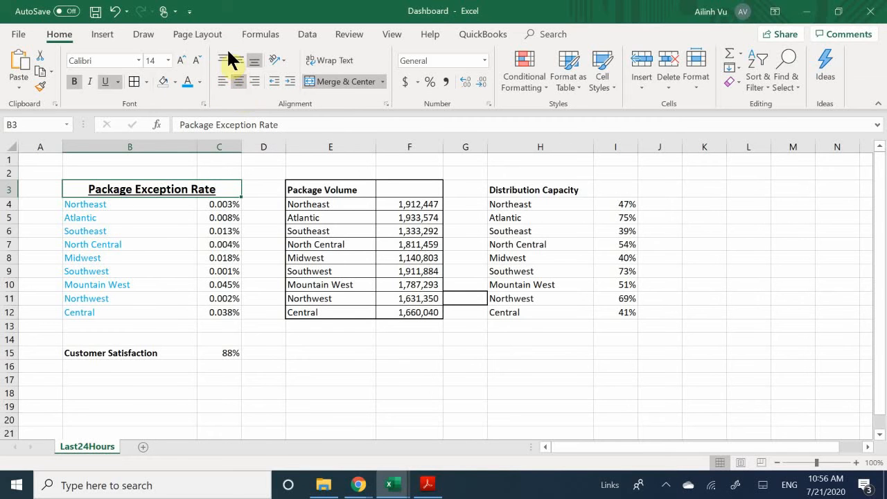
click(222, 57)
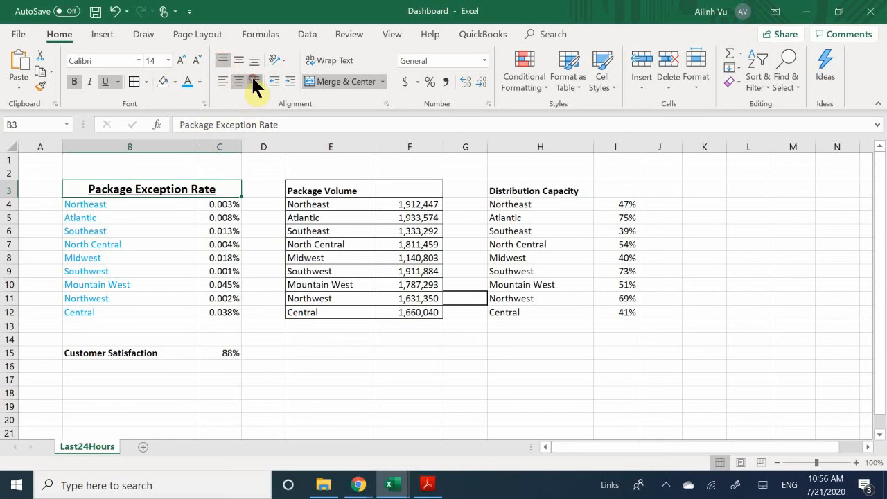
click(253, 81)
click(239, 81)
click(223, 81)
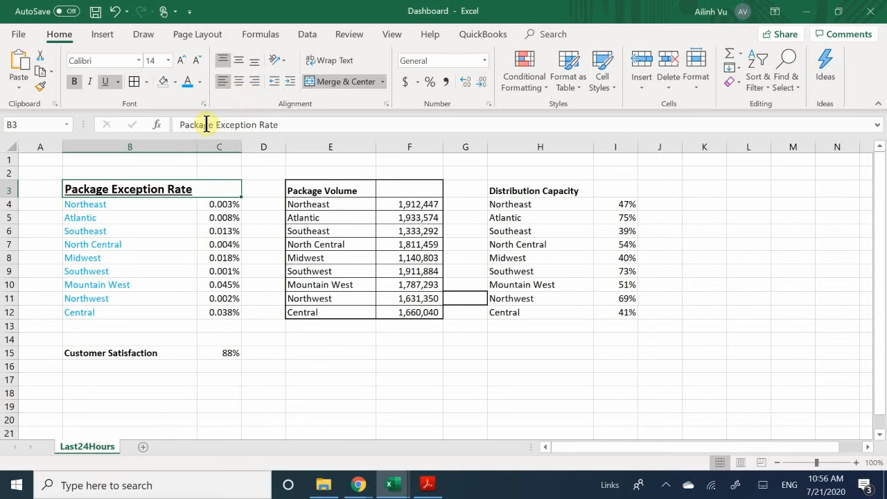
click(144, 213)
click(138, 185)
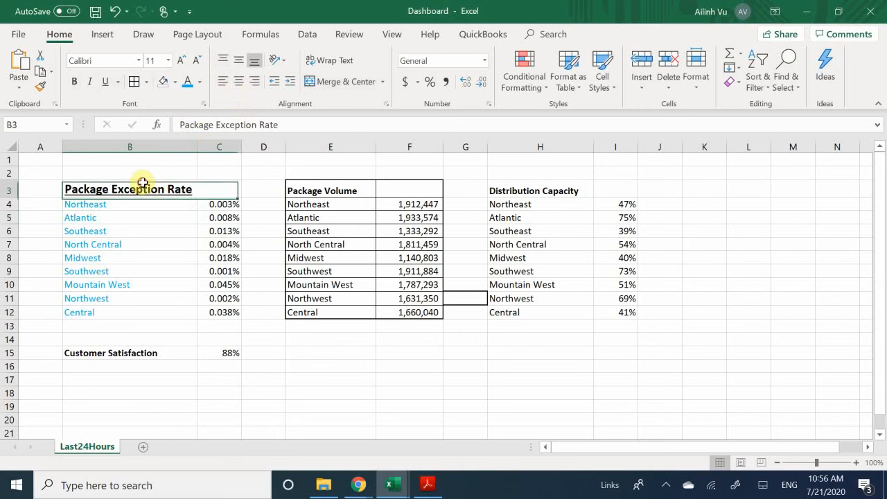
click(238, 81)
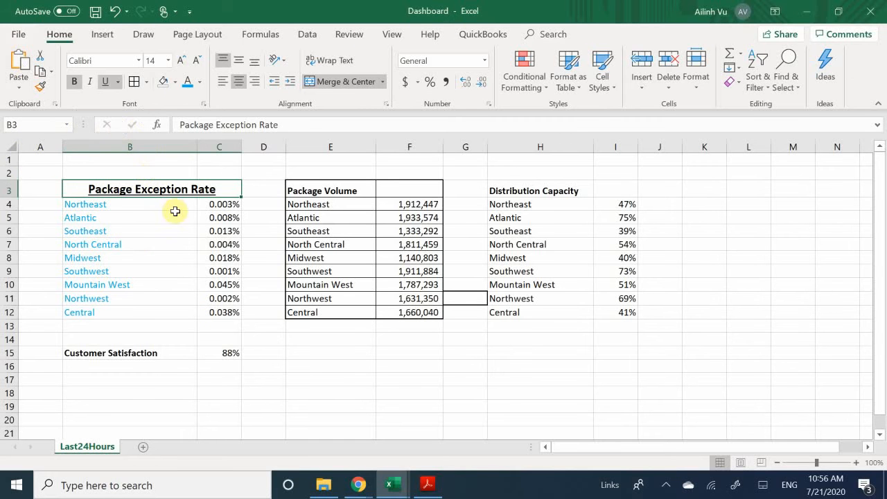
- Select the North Central volume figure 1,811,459 in F7 and open the Cell Styles gallery
click(276, 270)
click(317, 225)
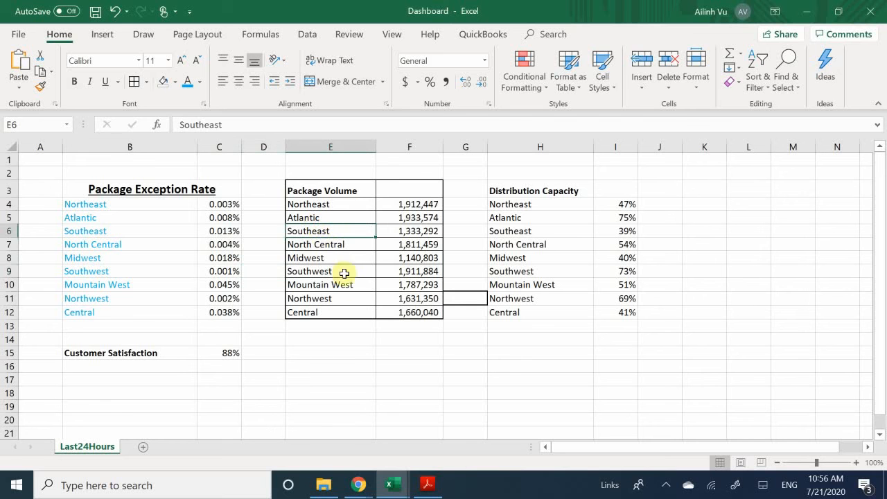
click(388, 273)
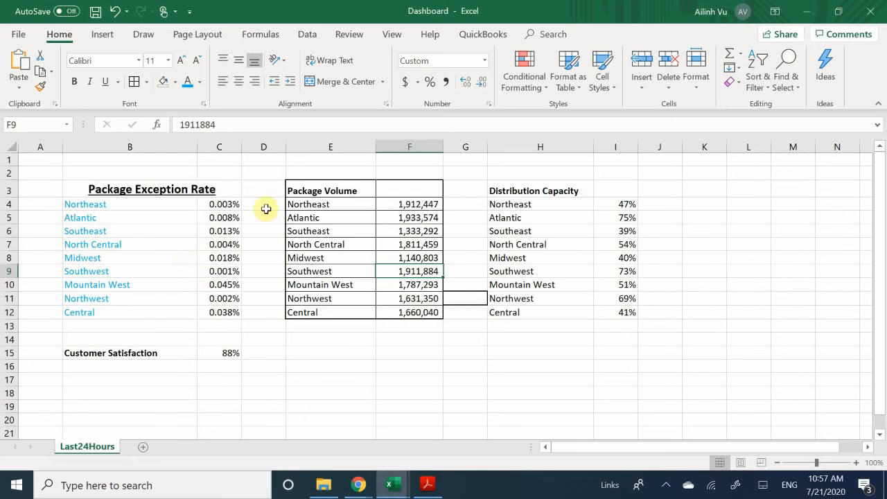
click(380, 246)
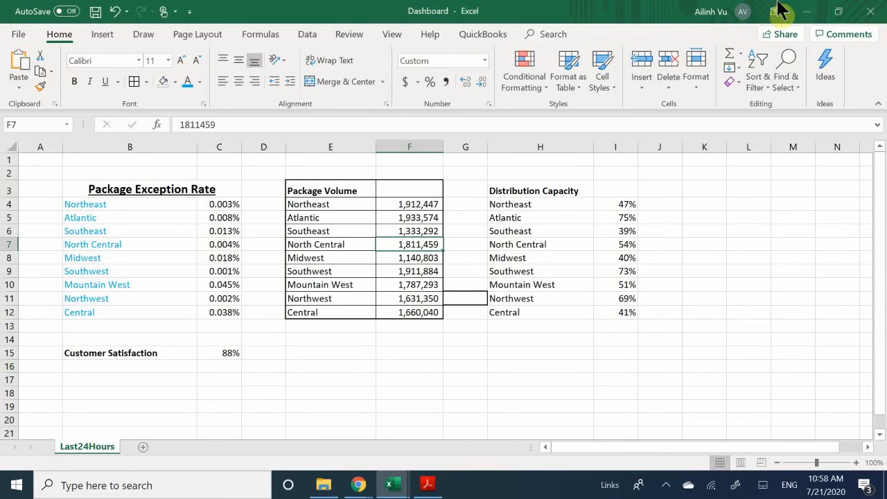
click(613, 84)
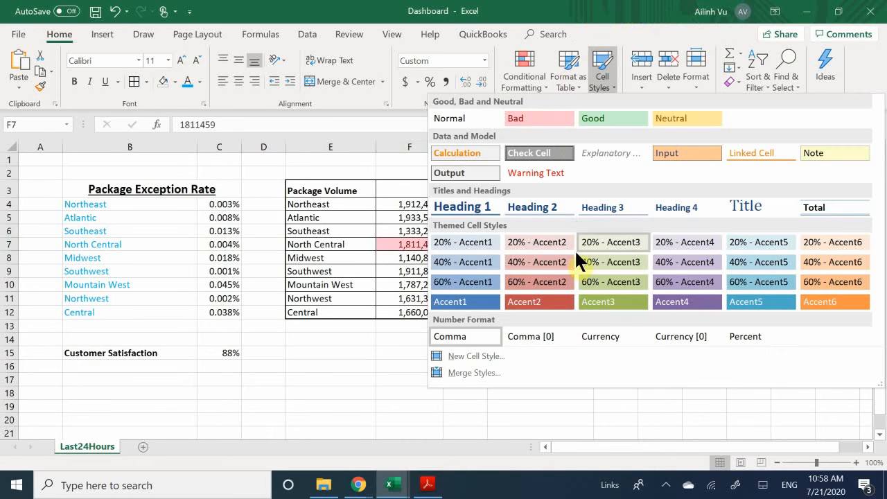
- Preview the 60% - Accent4 cell style on E3:F12, then dismiss the gallery without applying it
click(354, 227)
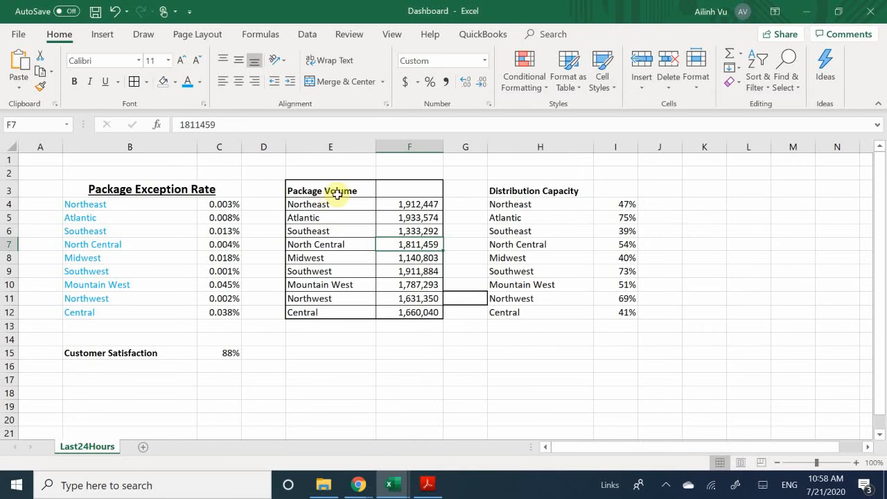
drag(337, 193, 422, 314)
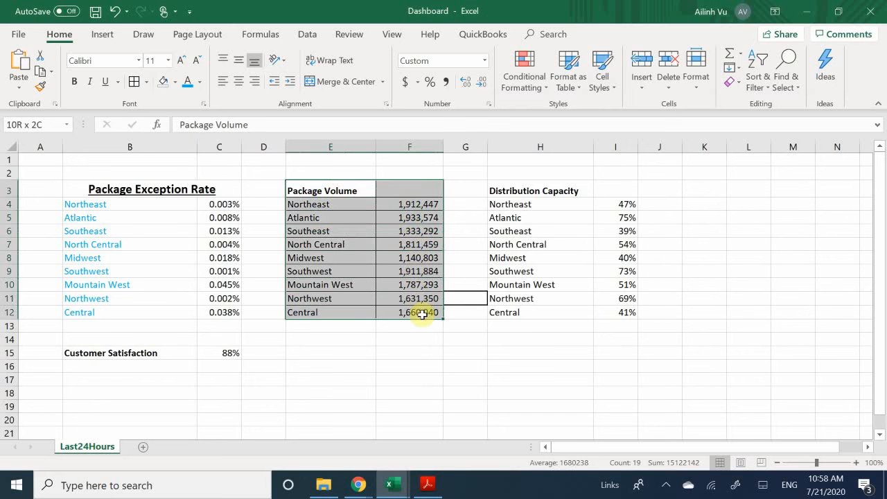
click(603, 86)
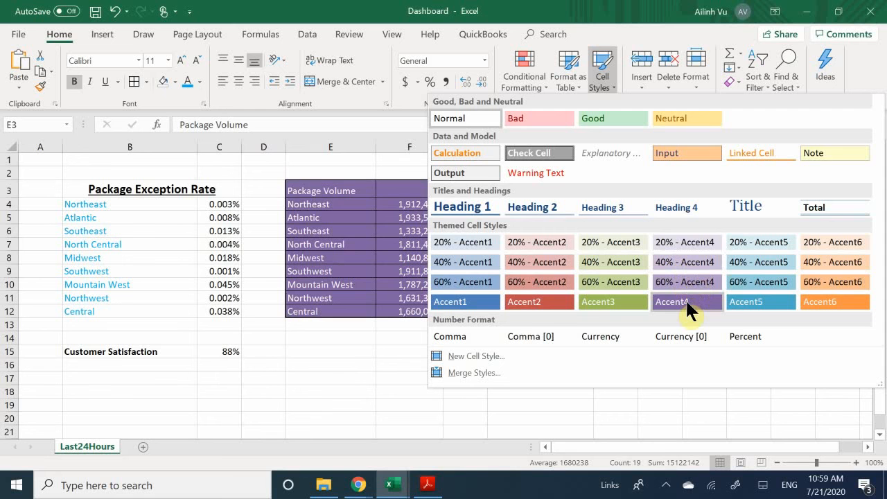
click(699, 277)
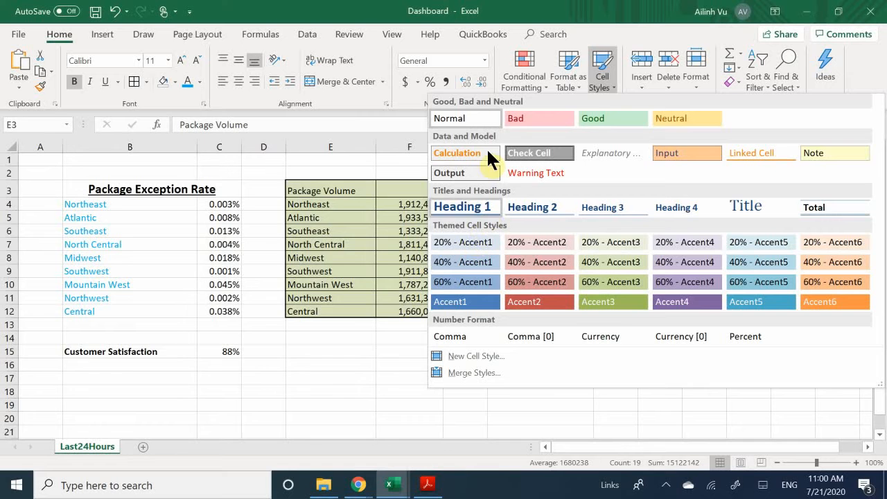
key(Escape)
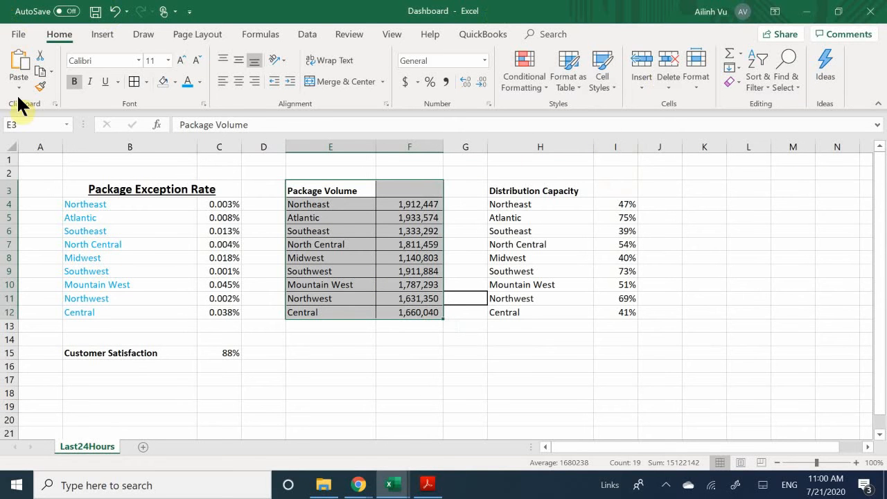
- Paste onto the table, reselect the Package Volume range, and open then close the Insert options
key(ctrl+v)
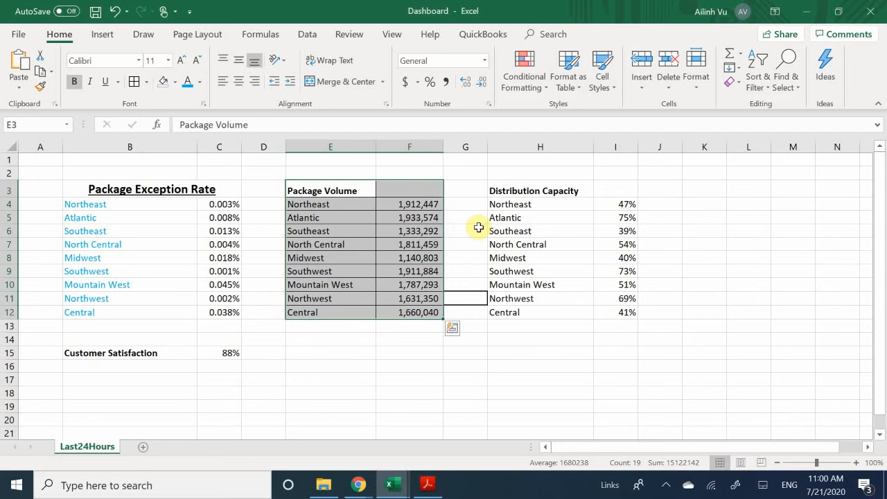
click(324, 243)
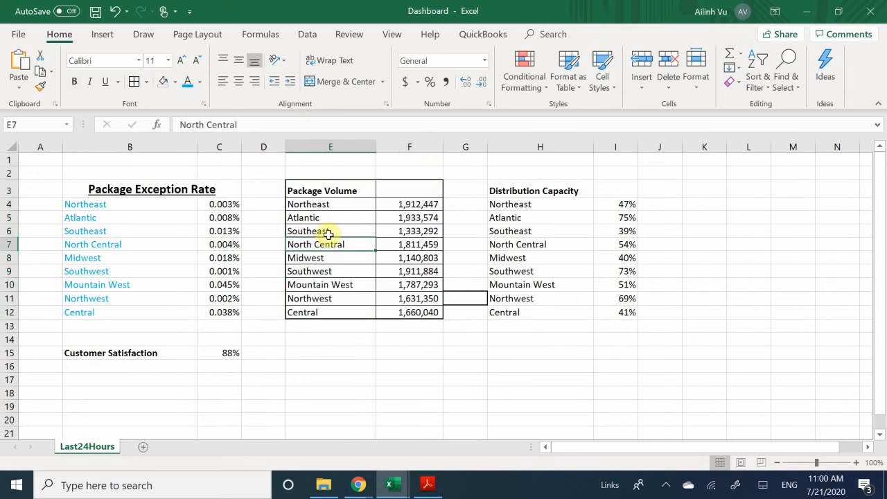
drag(351, 196, 423, 312)
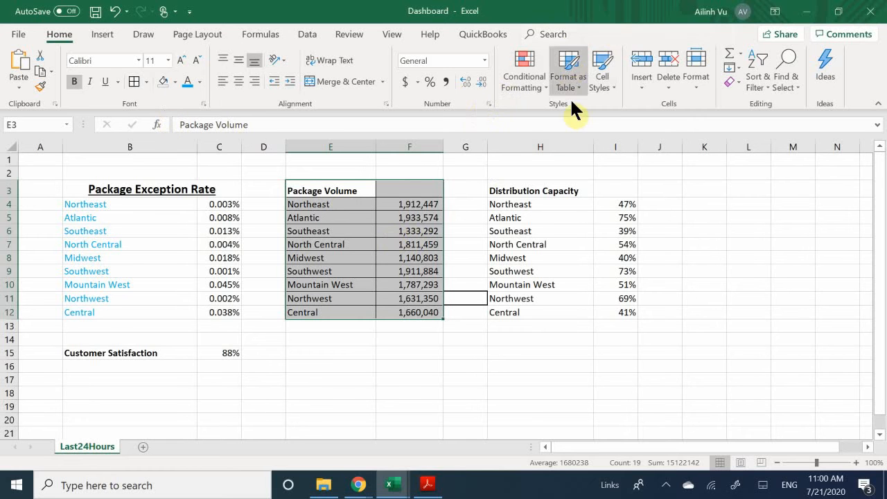
click(648, 86)
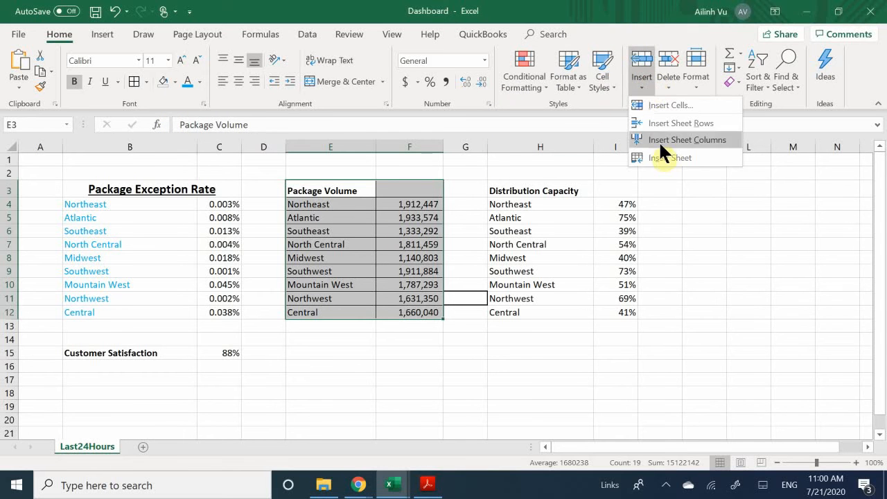
click(597, 86)
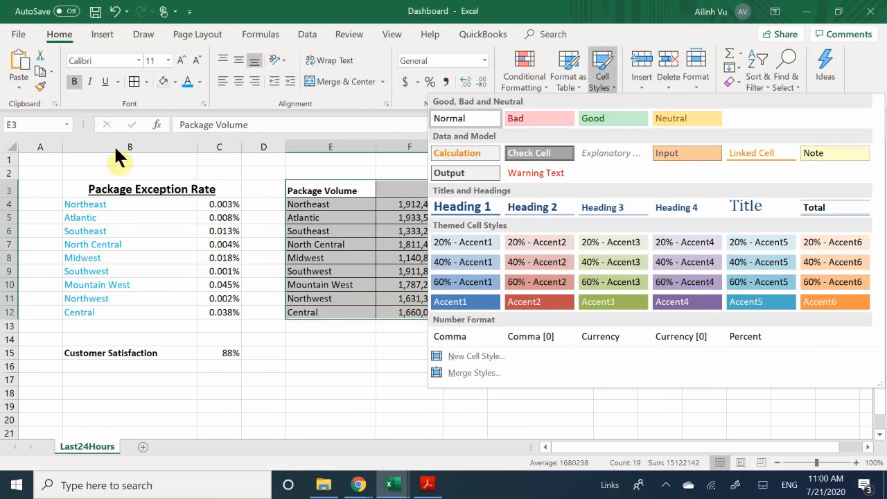
- Open the More Colors picker for E3:F12 and try light green, pink and grey custom colours
click(174, 81)
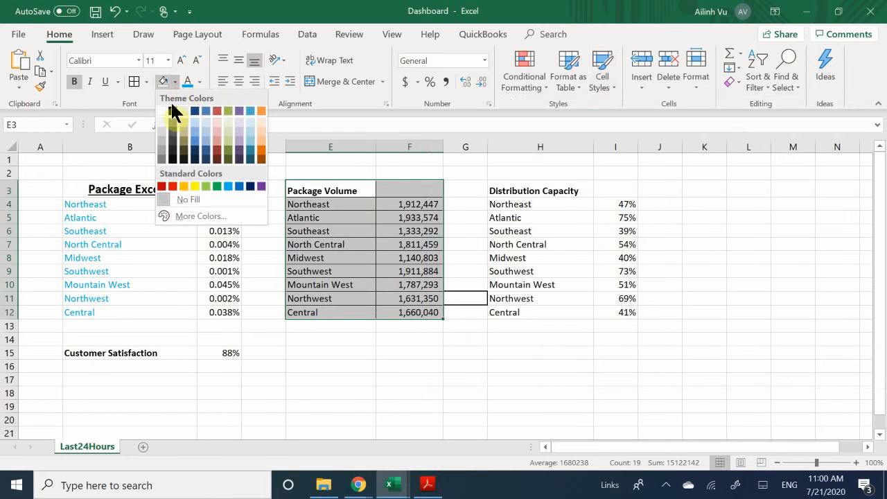
click(196, 215)
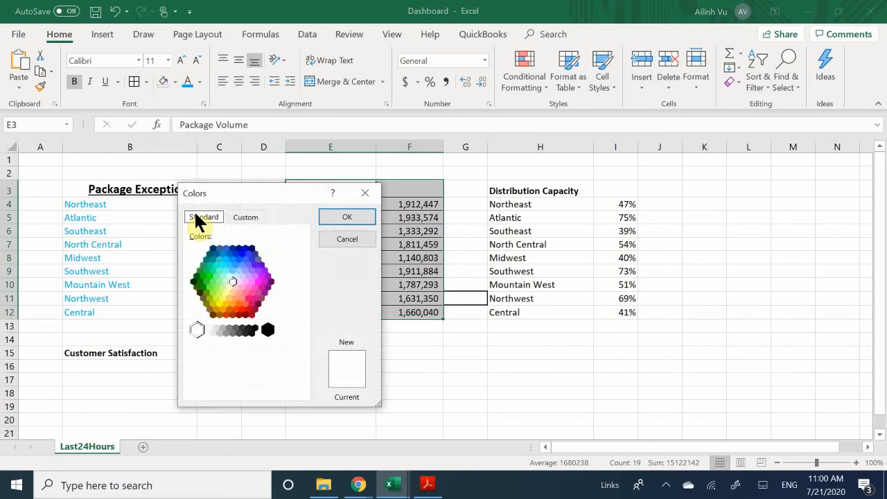
click(217, 281)
click(235, 287)
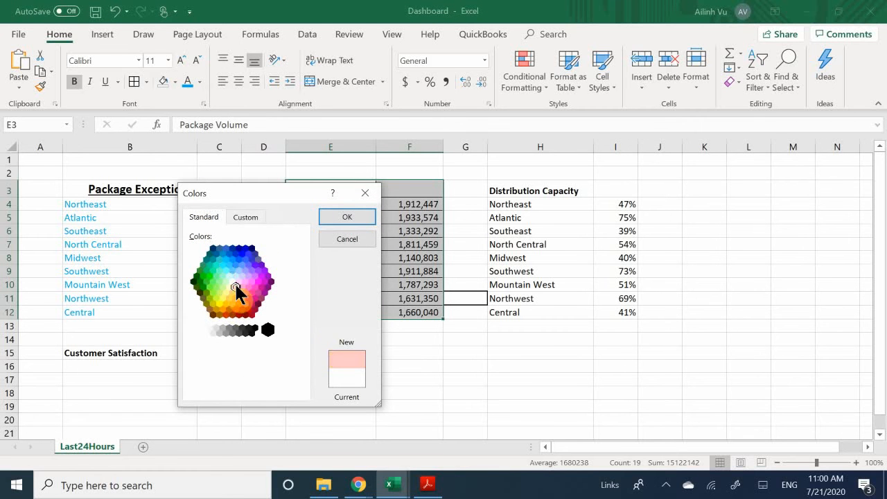
click(240, 216)
click(220, 262)
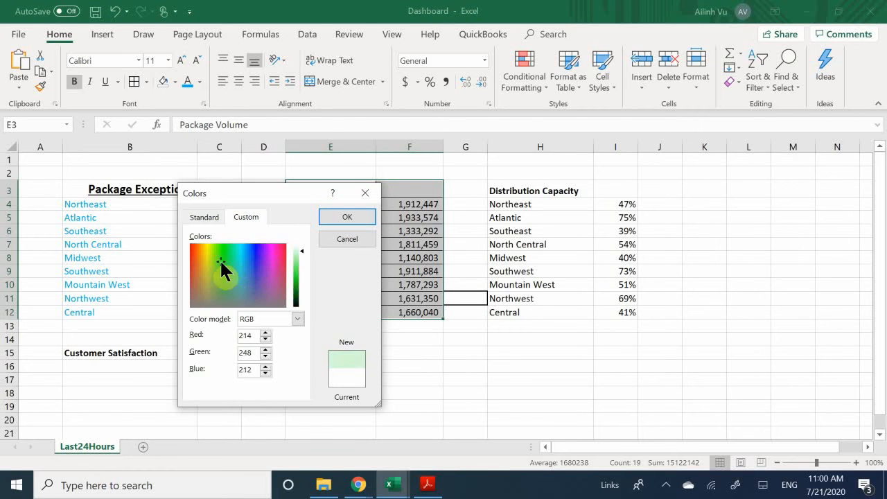
drag(221, 261, 280, 263)
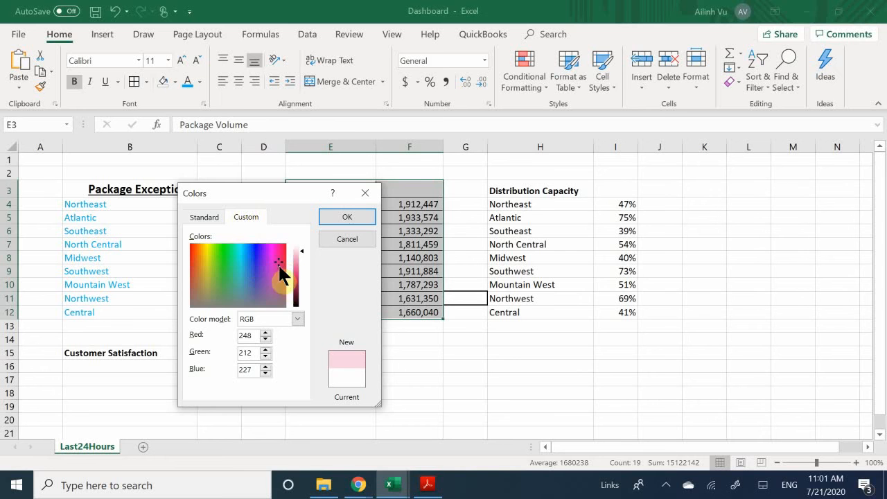
drag(282, 264, 224, 272)
- Fill E3:F12 with the crimson-pink hexagon from the Standard colour palette
click(204, 216)
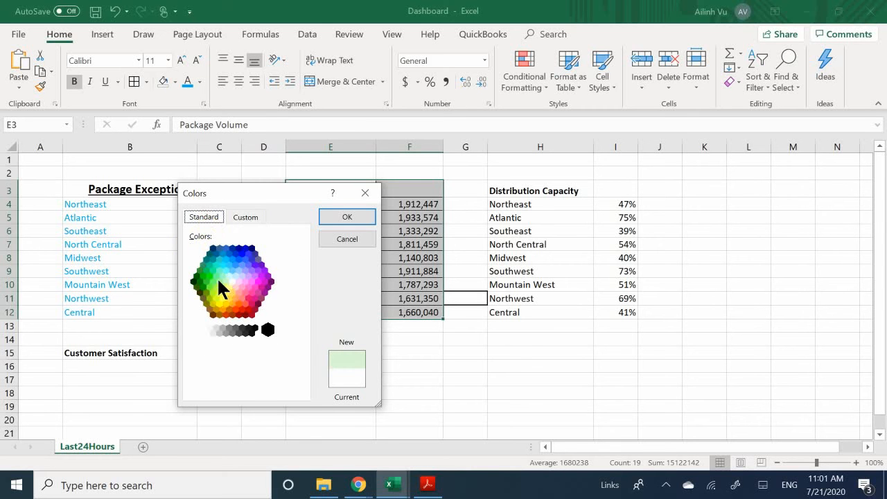
click(245, 292)
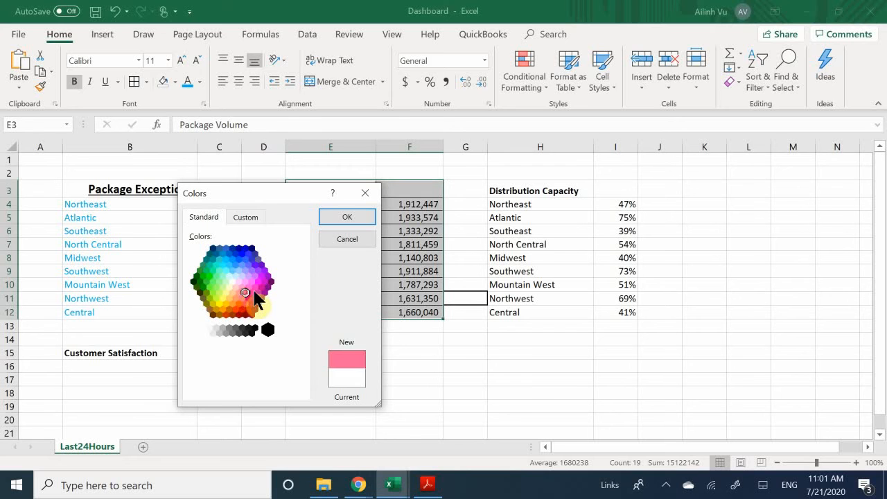
click(254, 291)
click(241, 298)
click(254, 299)
click(249, 299)
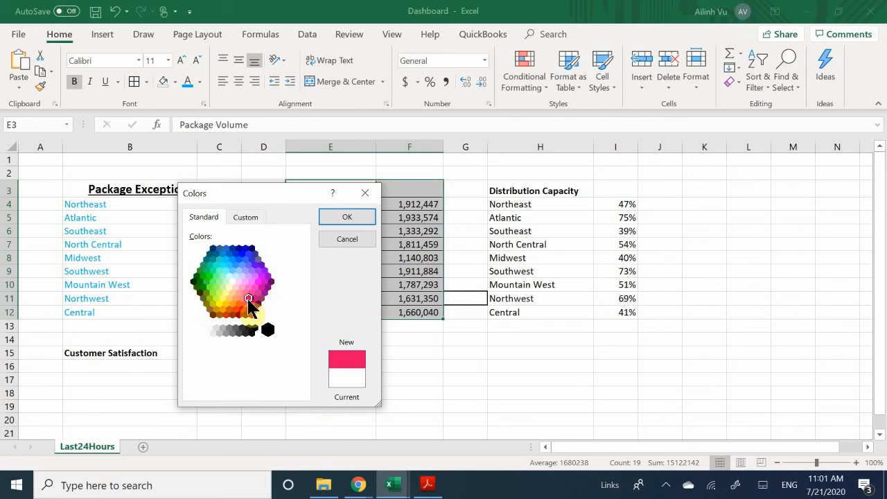
click(246, 292)
click(241, 298)
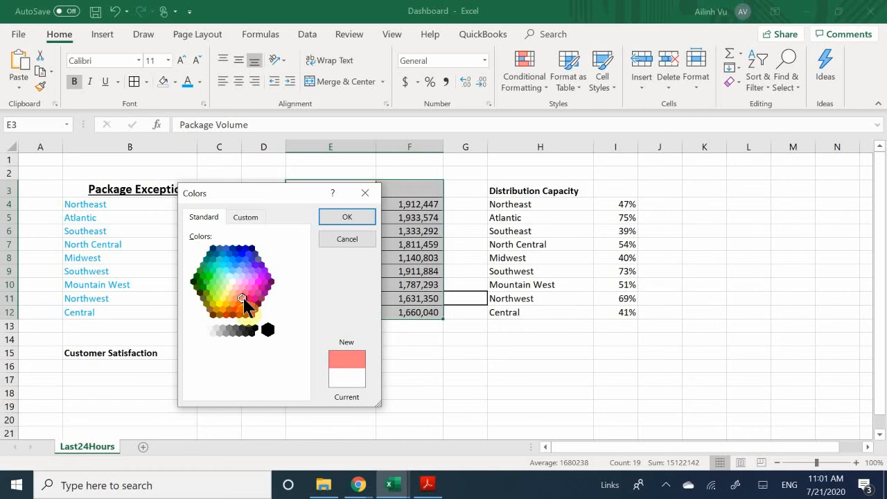
click(248, 298)
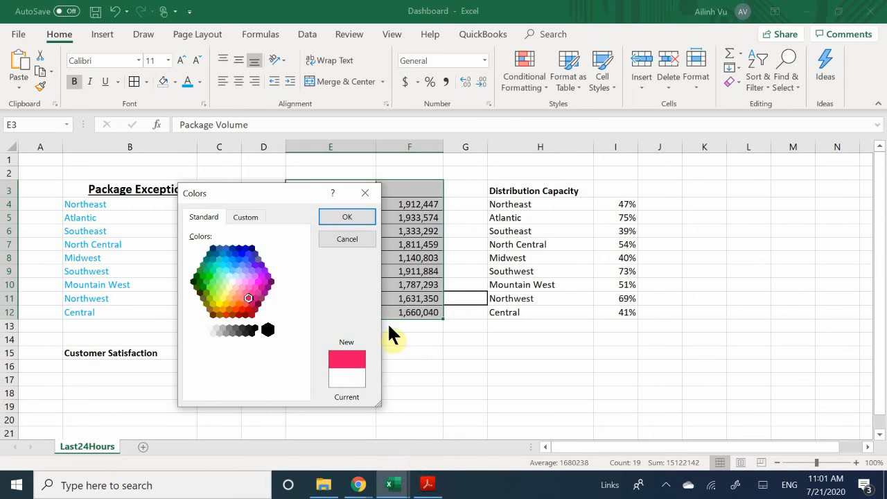
click(326, 219)
click(351, 231)
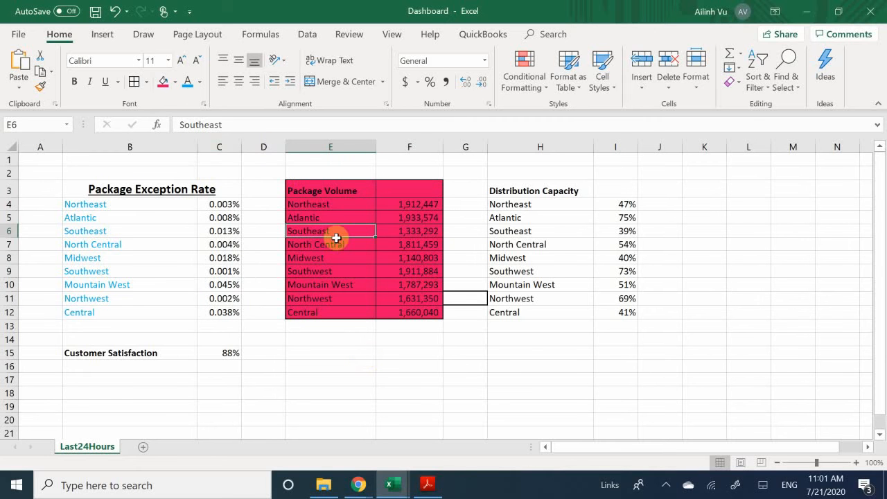
click(269, 191)
- Set E3:G13 to No Fill, then check cells E5 and F5
drag(311, 191, 455, 327)
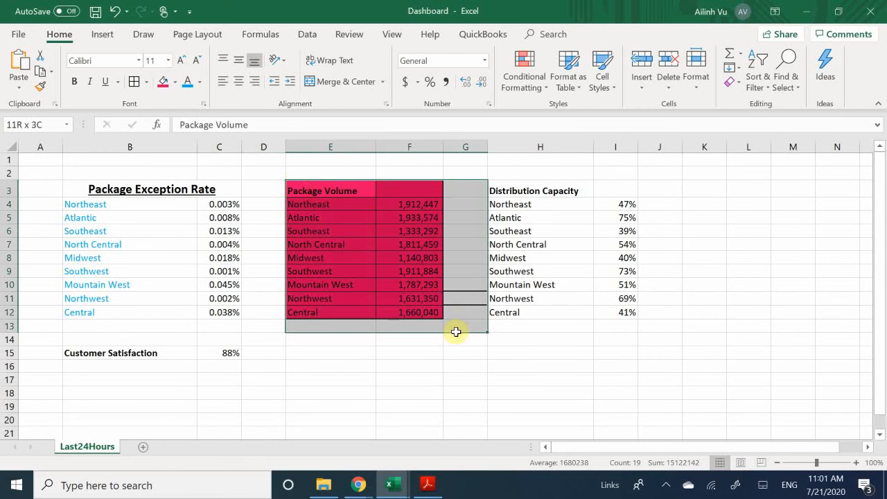
click(174, 82)
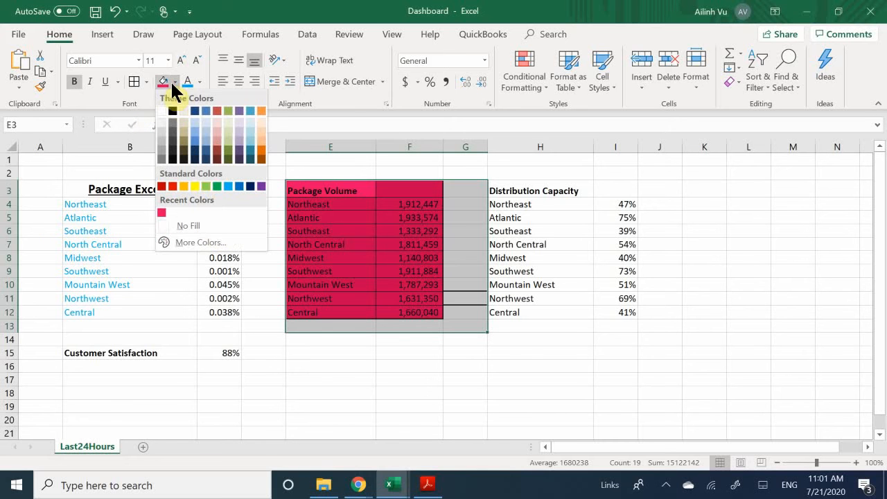
click(188, 224)
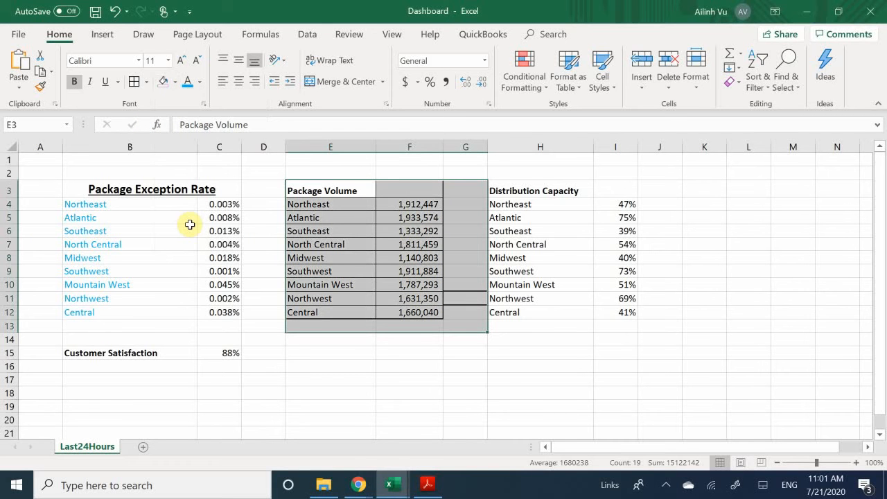
click(339, 220)
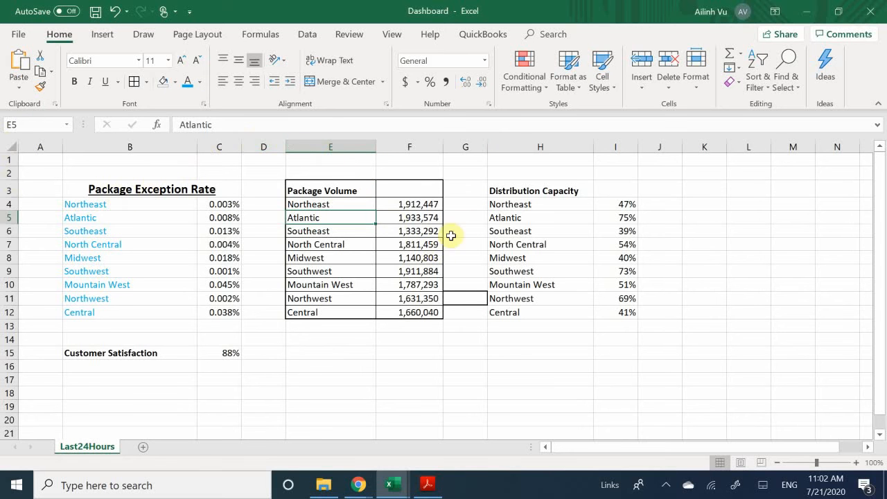
click(414, 213)
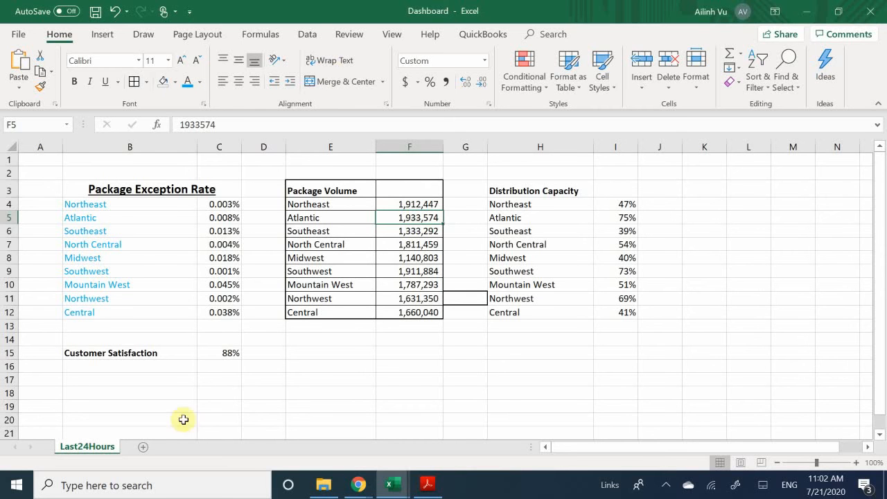
- Copy the Atlantic label's light blue formatting onto the Southeast, B7 and Midwest labels with Format Painter
click(116, 232)
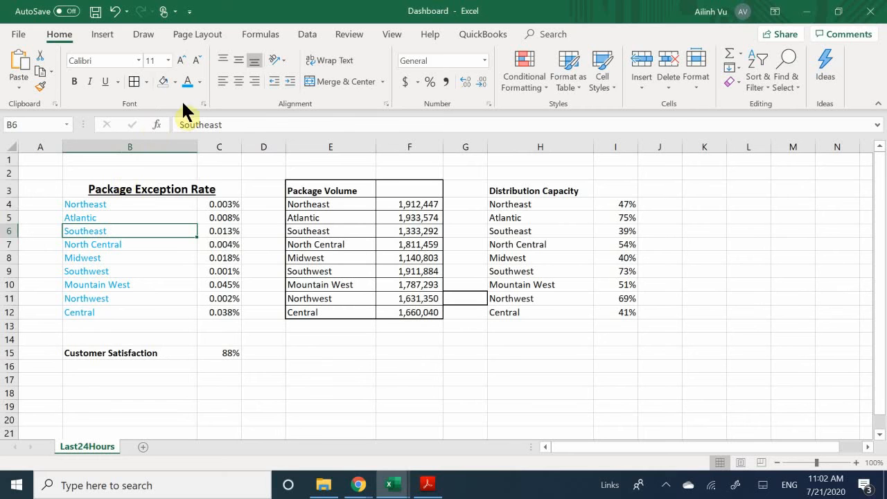
click(199, 82)
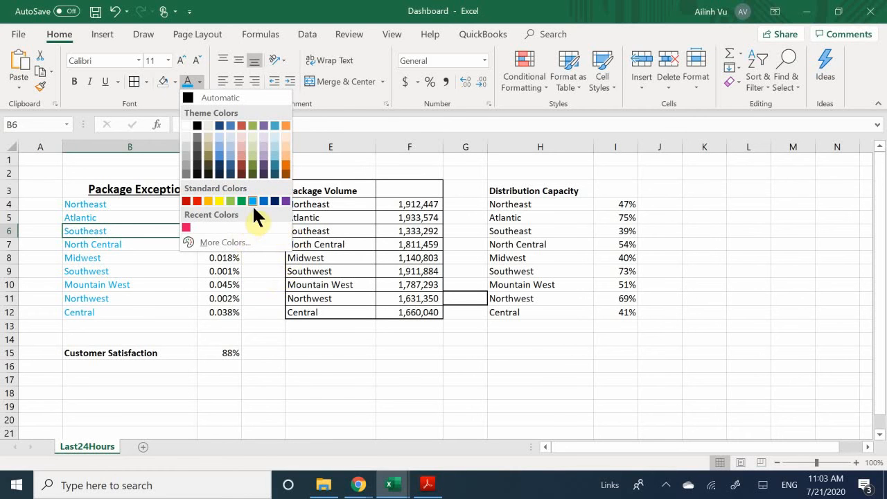
click(219, 161)
click(137, 254)
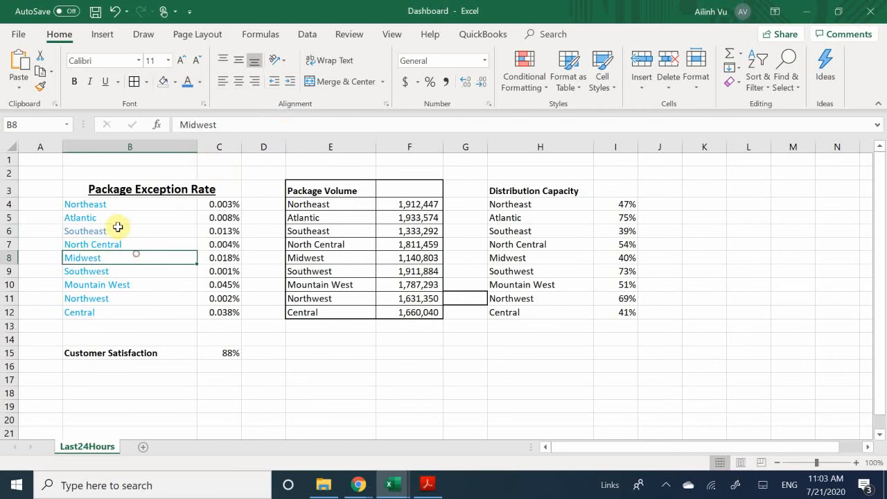
click(104, 232)
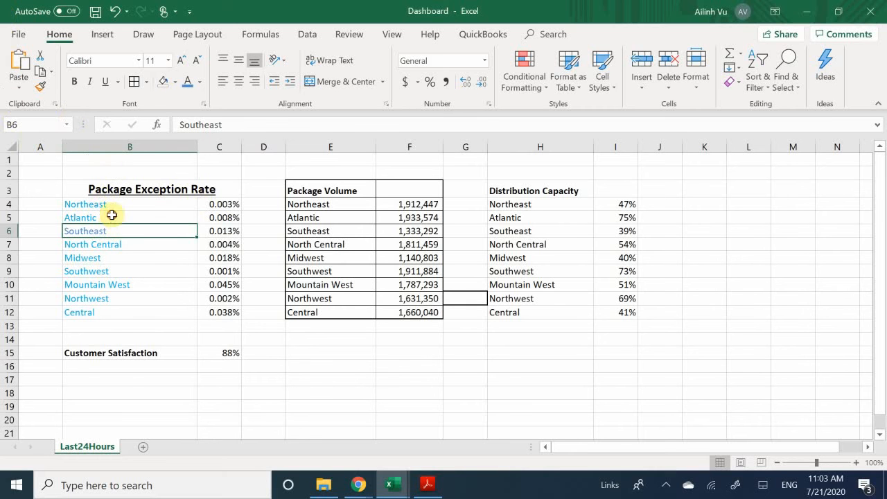
click(111, 216)
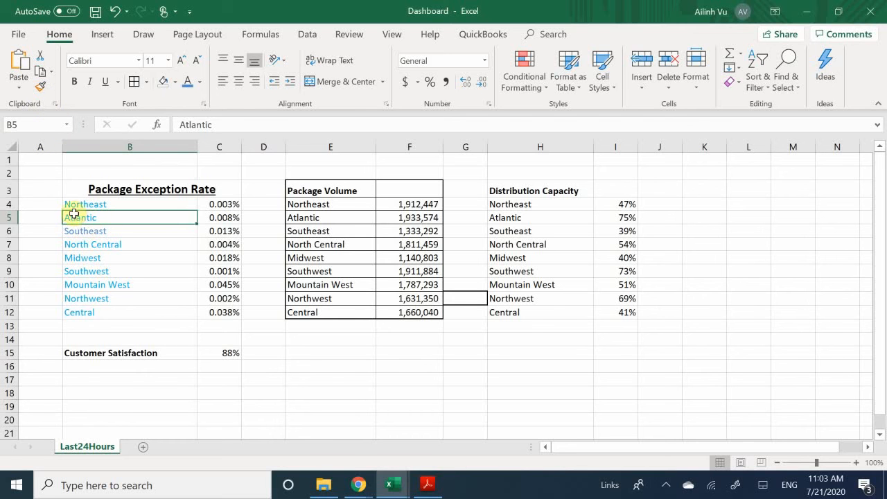
click(39, 88)
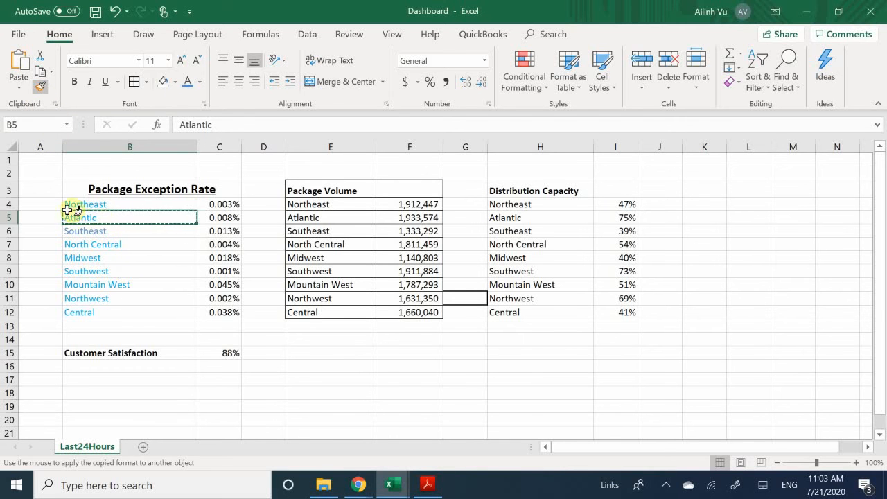
click(100, 228)
mouse_move(101, 228)
mouse_down()
mouse_move(65, 230)
mouse_move(125, 243)
mouse_move(129, 231)
mouse_up()
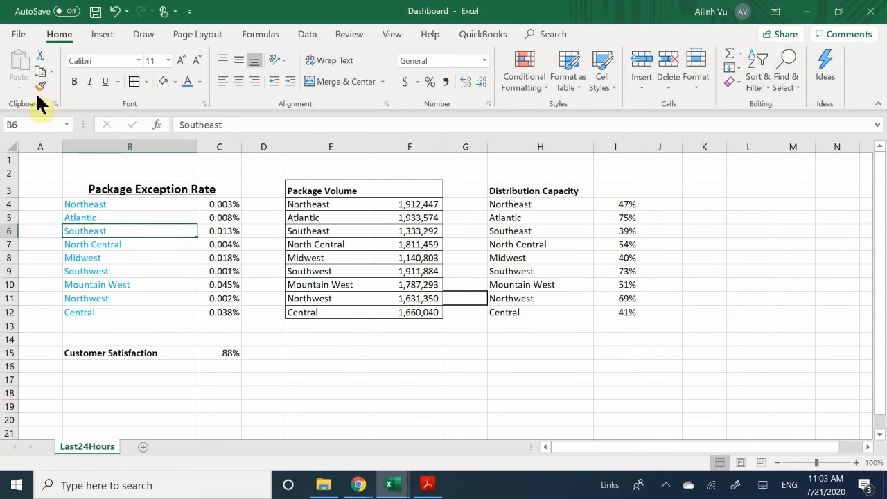
click(124, 257)
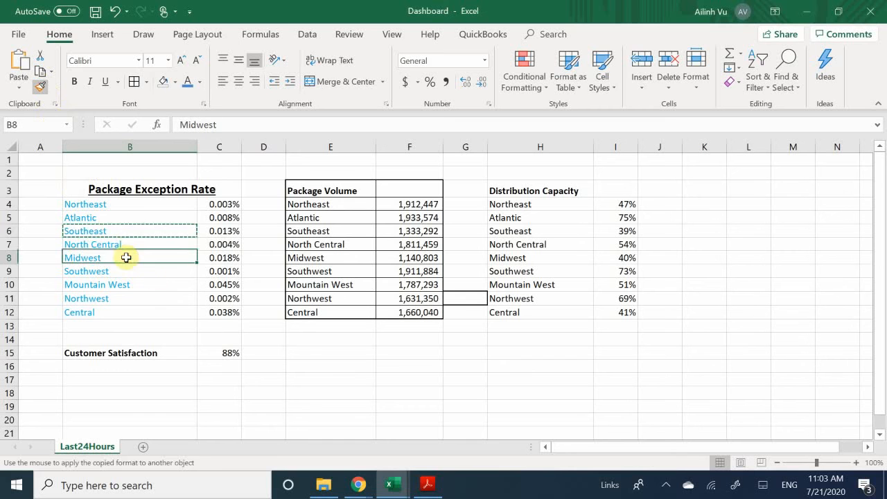
- Reset Southeast to black text, then repaint it with the Atlantic label's blue formatting
click(99, 236)
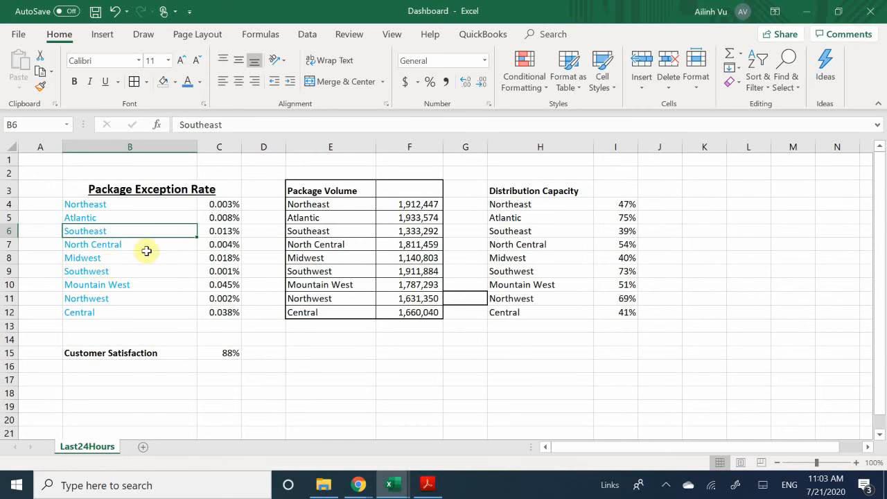
click(200, 82)
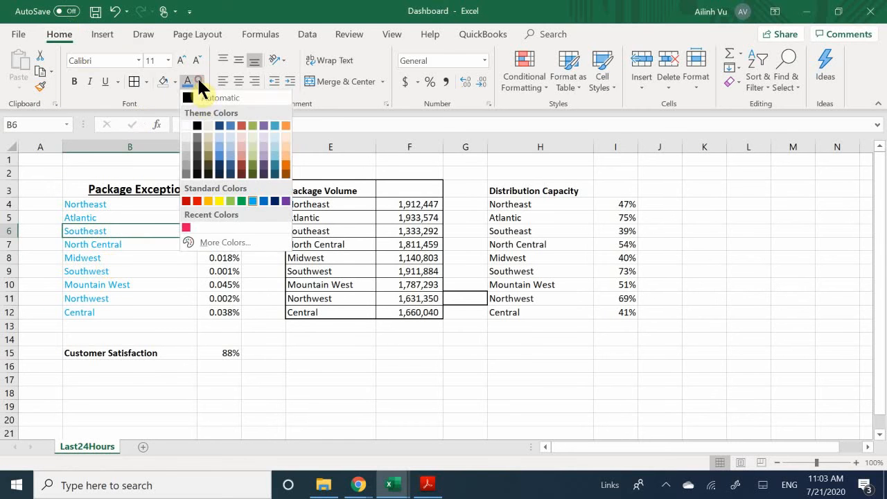
click(202, 93)
click(102, 267)
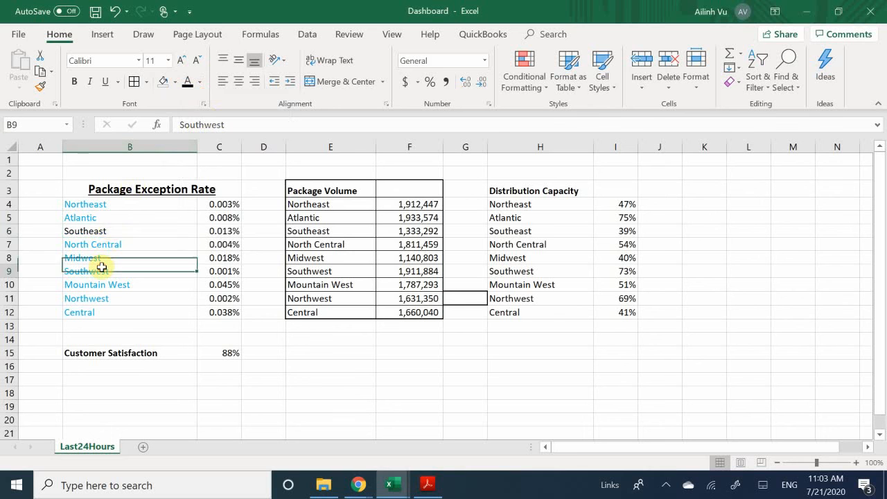
click(117, 218)
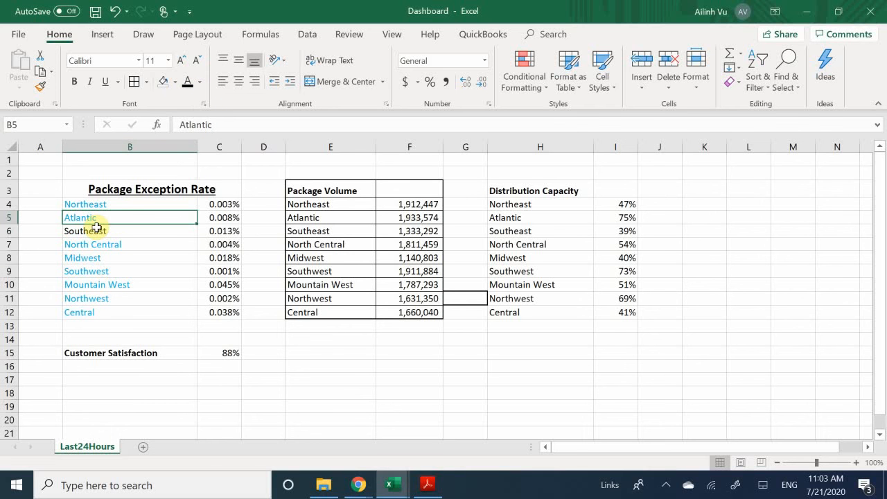
click(39, 87)
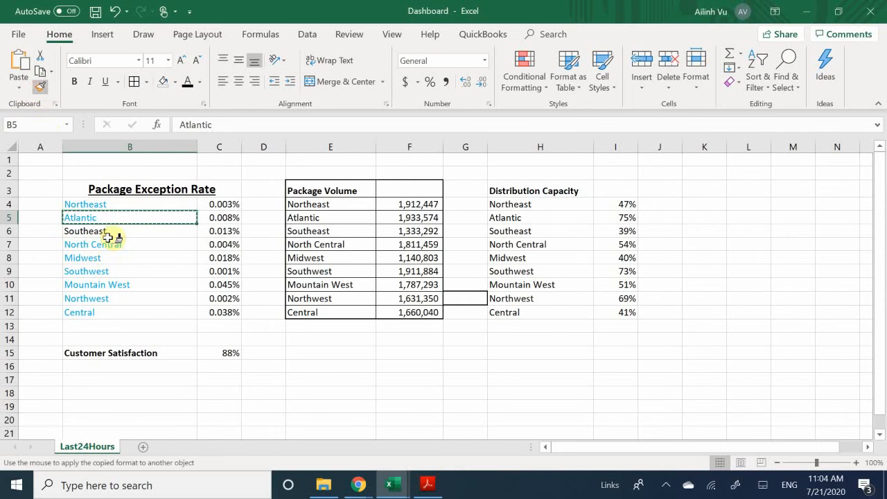
click(103, 231)
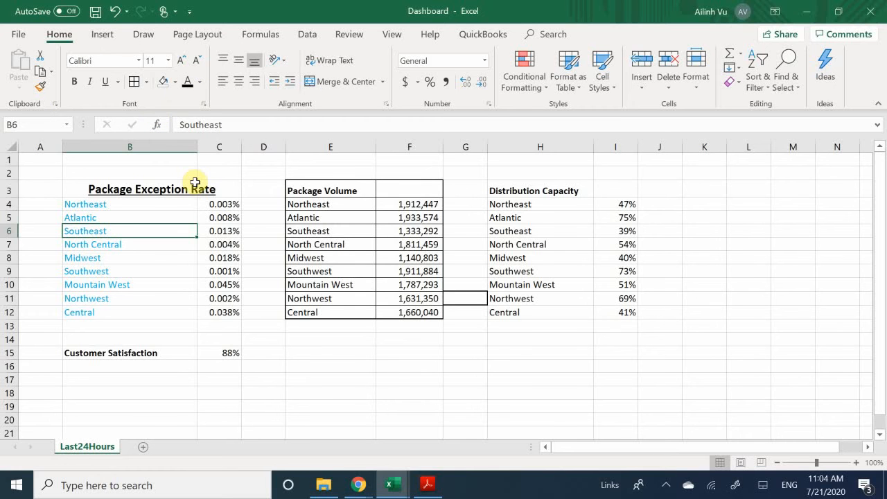
- Compare formatting across the Midwest, Southeast, Northwest and Package Volume region cells
click(124, 256)
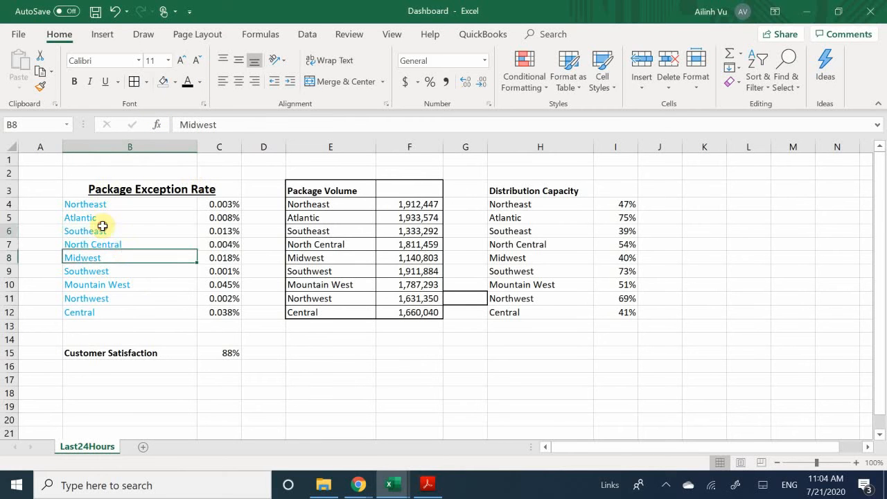
click(103, 228)
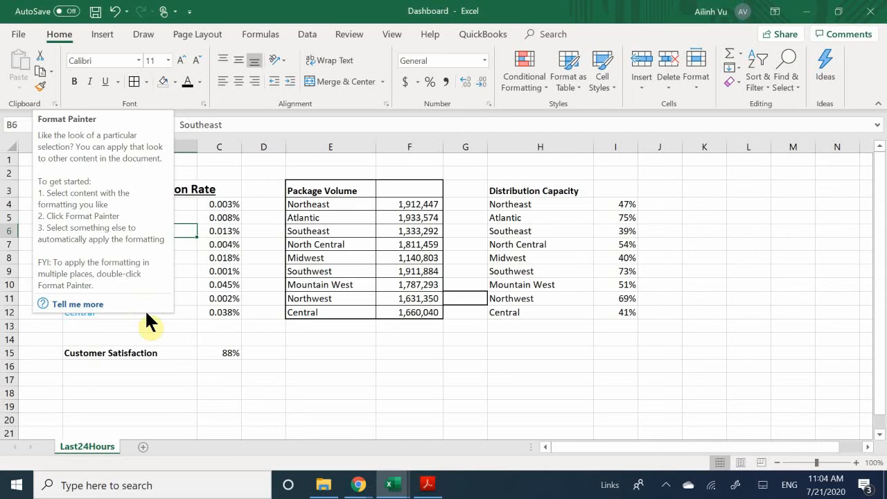
click(226, 228)
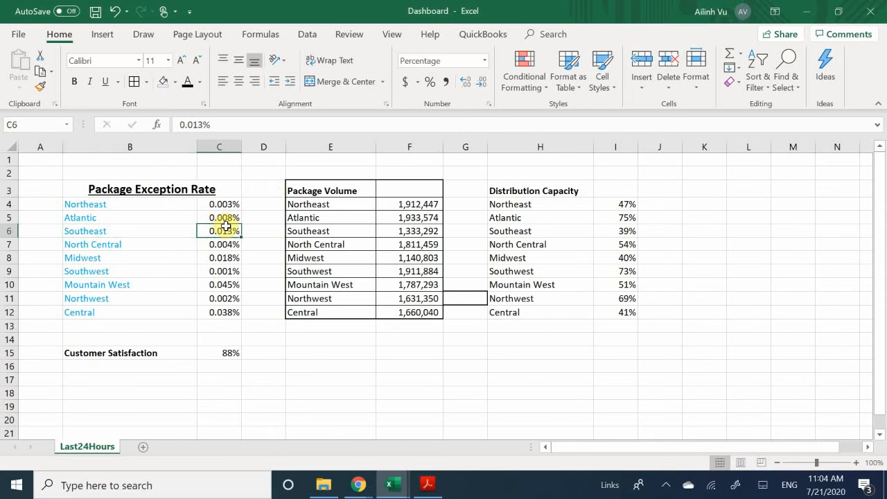
click(332, 232)
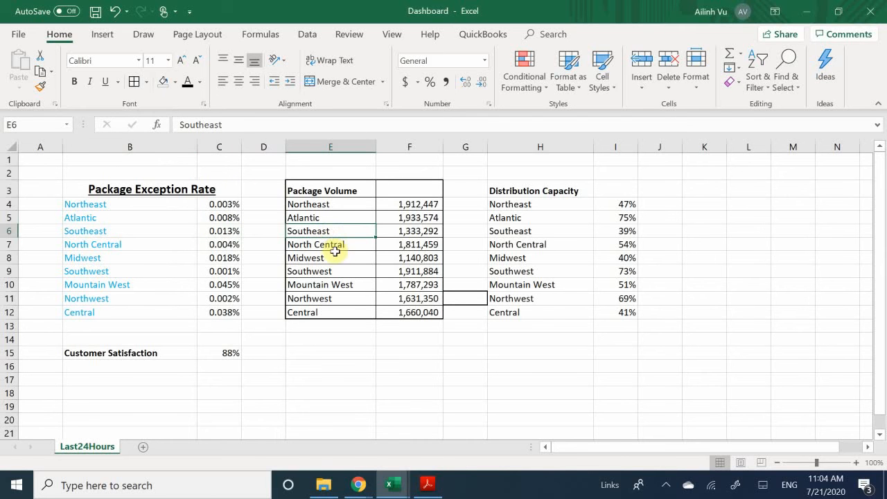
click(252, 245)
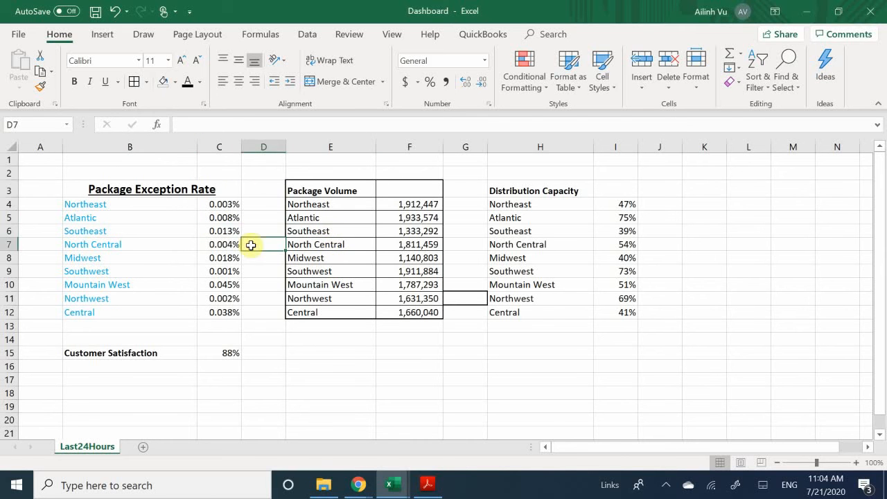
click(125, 298)
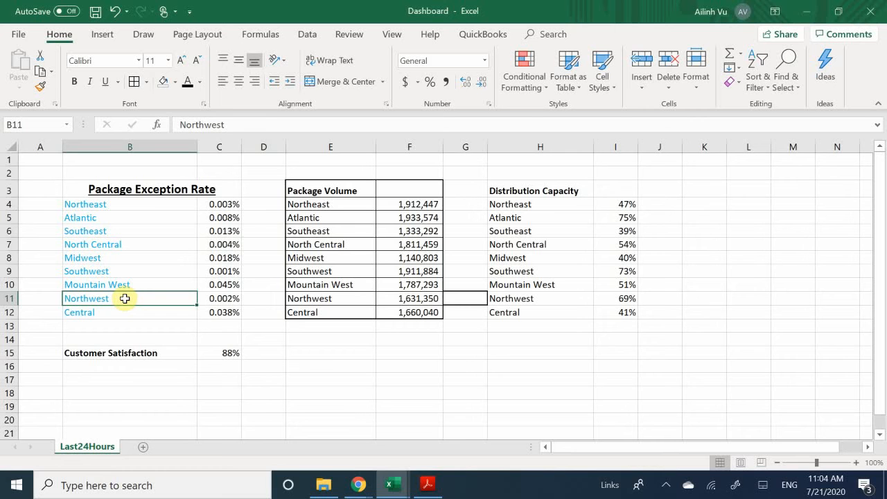
click(336, 242)
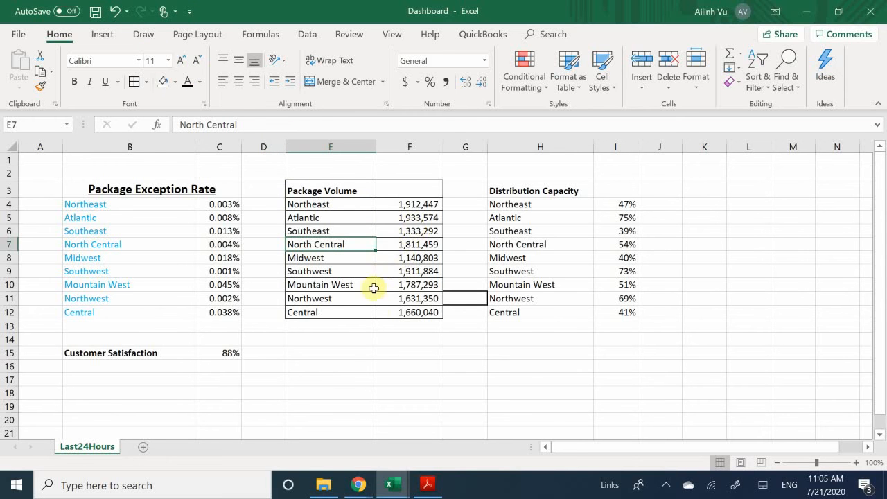
- Convert E3:F12 into a table with 'My table has headers' kept ticked
click(351, 219)
mouse_move(324, 187)
mouse_down()
mouse_move(418, 231)
mouse_move(432, 307)
mouse_up()
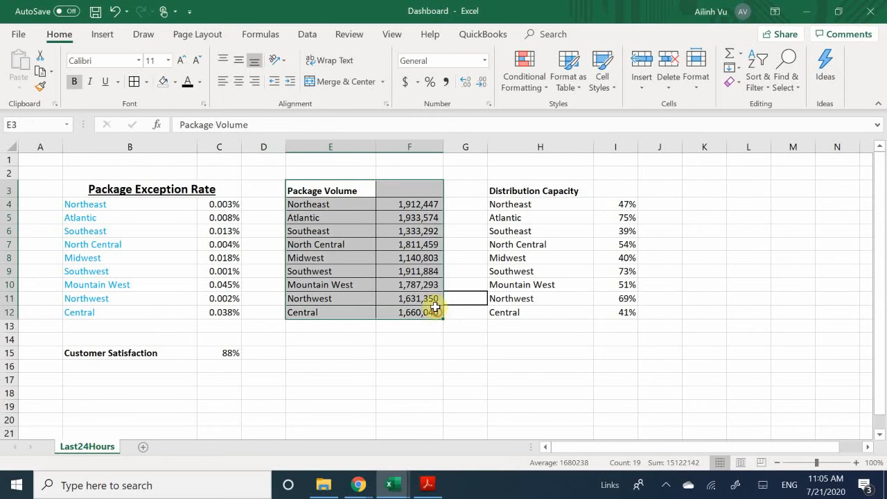
click(102, 37)
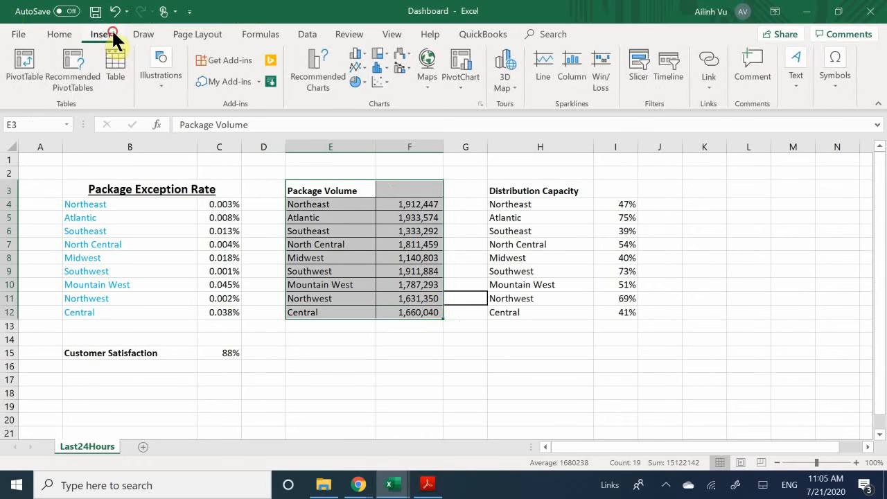
click(121, 79)
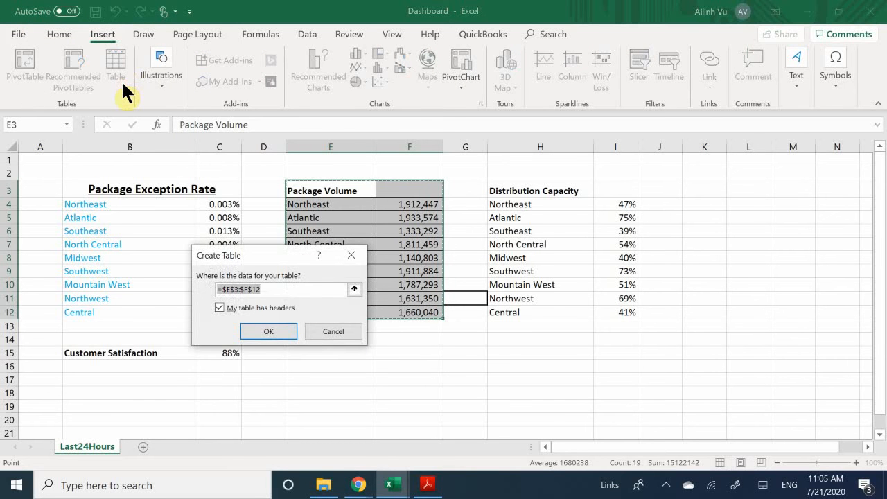
click(264, 327)
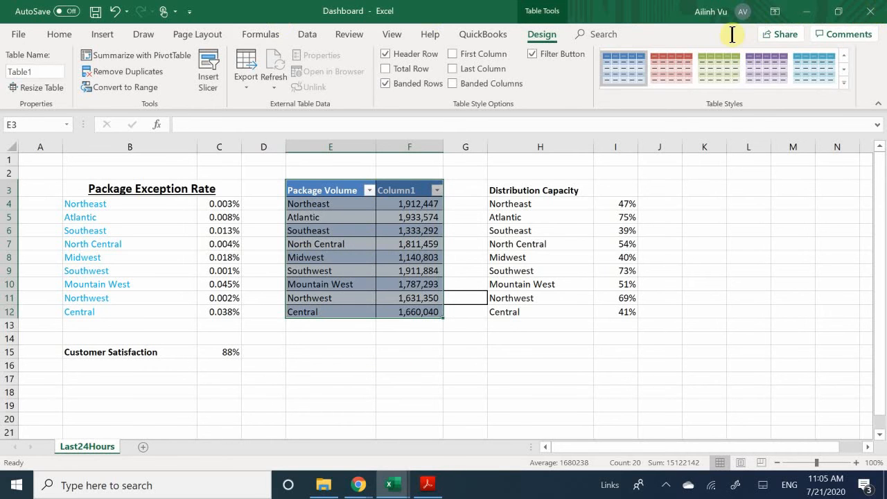
- Try purple, red and green table styles, then settle on White, Table Style Light 8
click(760, 60)
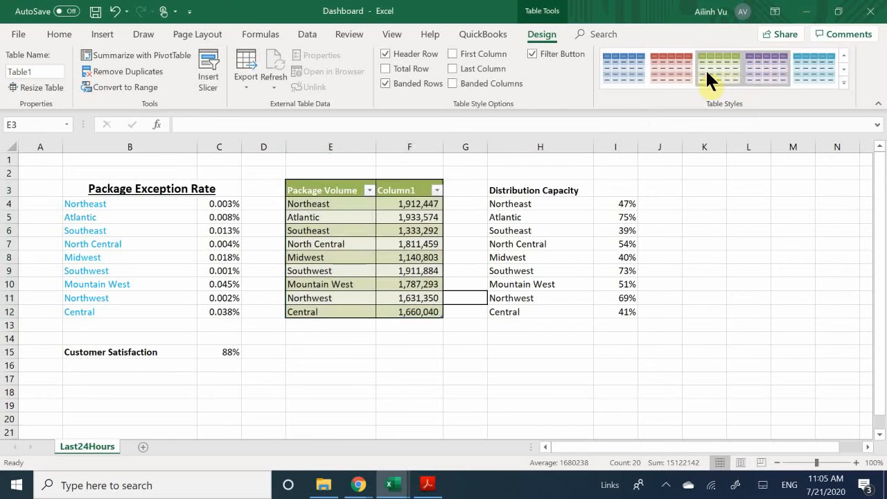
click(673, 65)
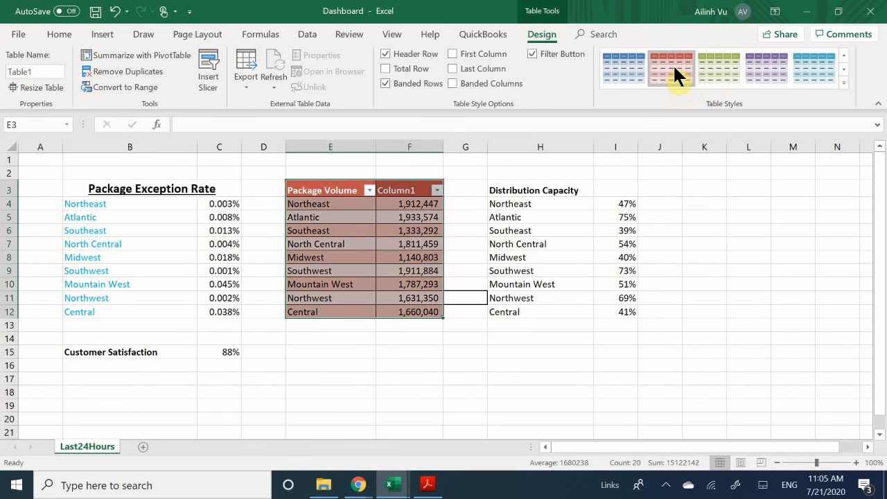
click(708, 65)
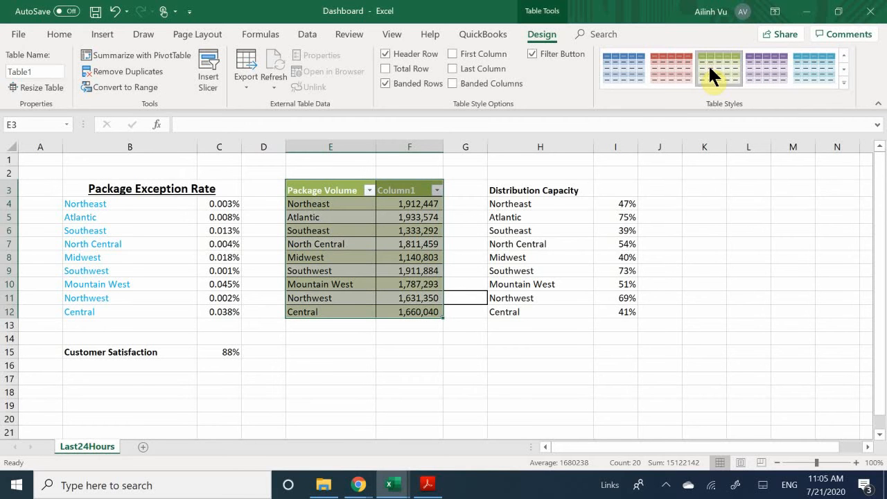
click(844, 82)
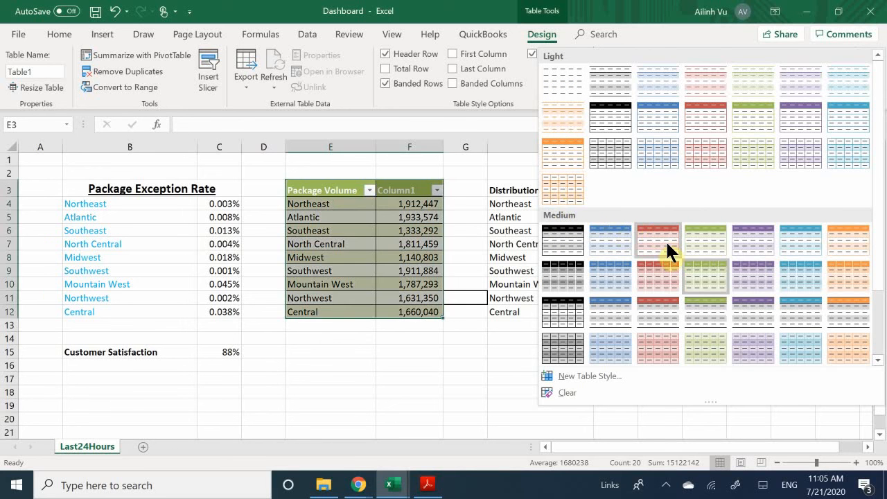
scroll(641, 255, down, 2)
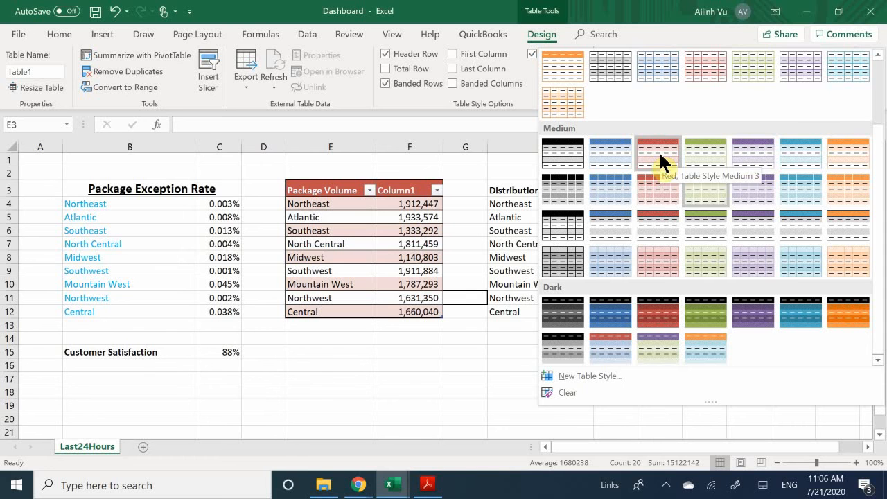
scroll(593, 110, up, 3)
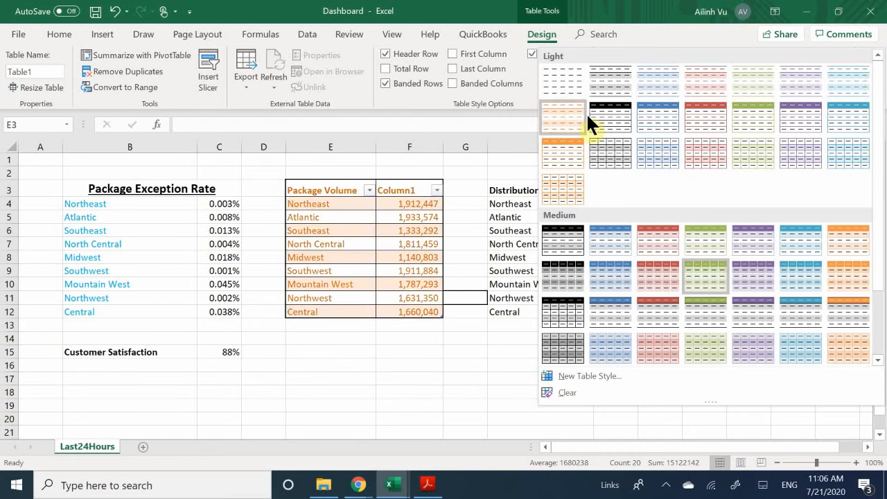
click(627, 112)
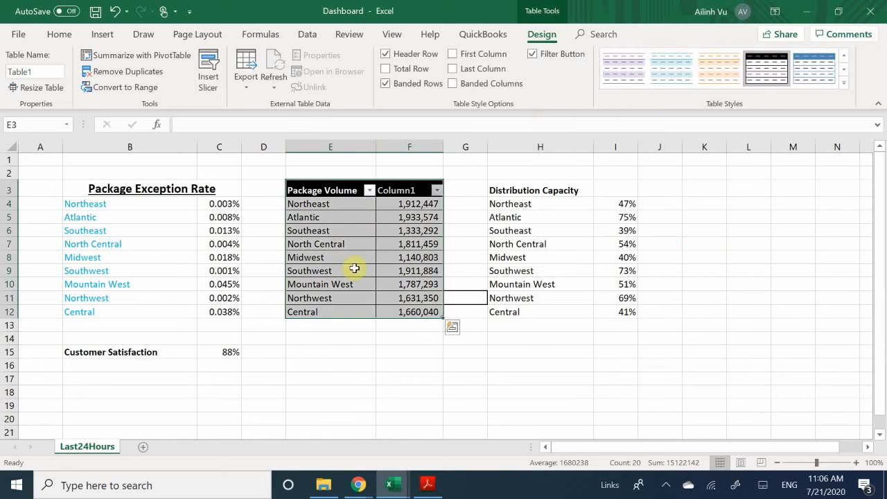
click(361, 326)
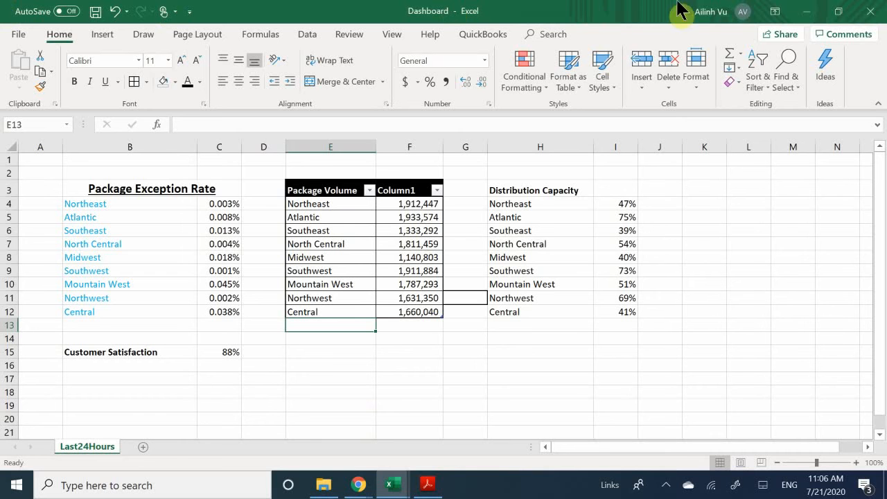
- Bring the blank Book1 workbook to the front using its Excel taskbar thumbnail
click(695, 205)
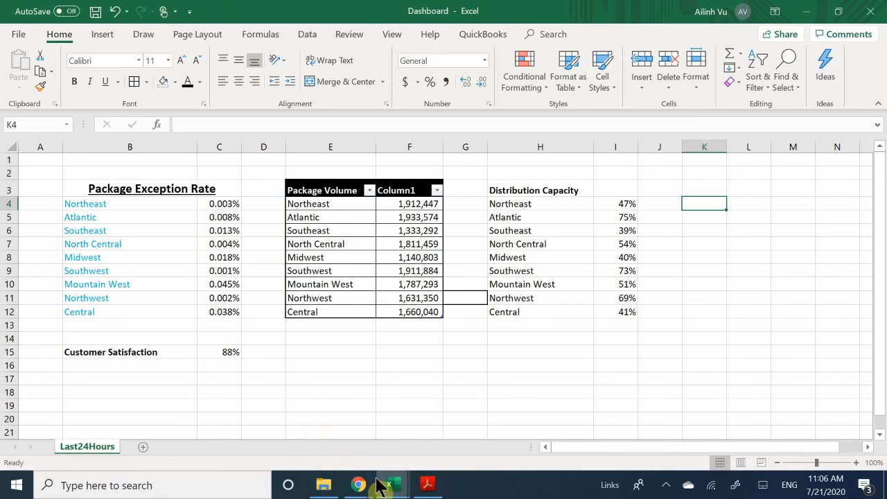
mouse_move(397, 480)
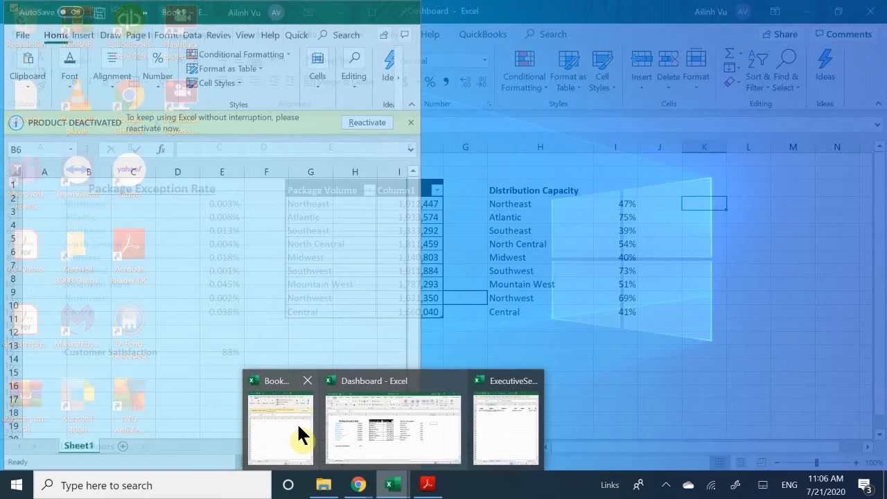
click(298, 426)
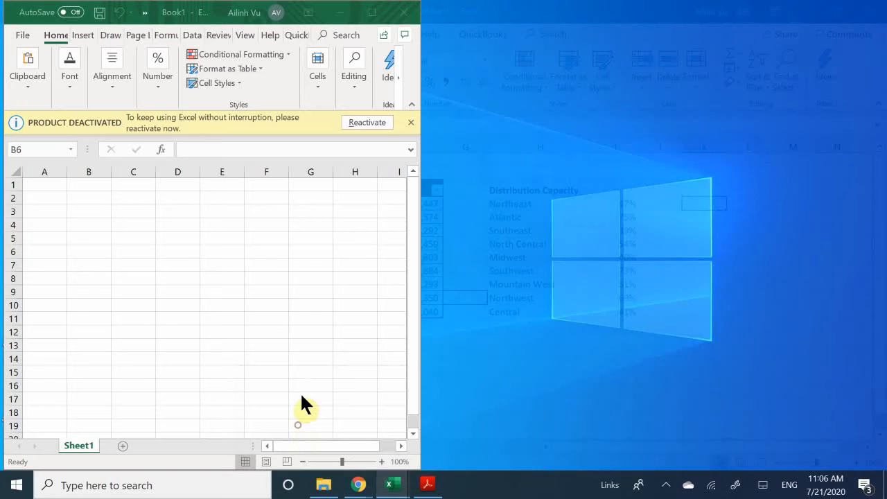
scroll(367, 301, down, 13)
scroll(363, 299, up, 13)
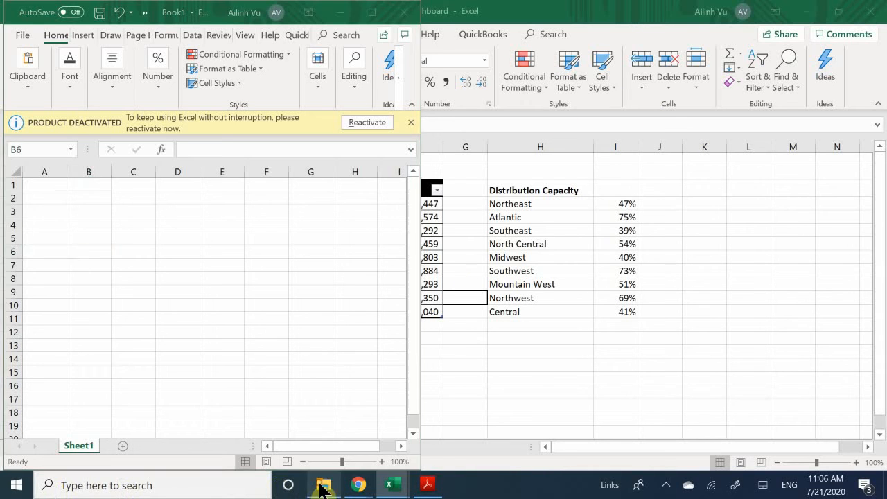
- Browse to Excel 2013 Practice Files > Chapter04 and select the Dashboard workbook file
click(323, 486)
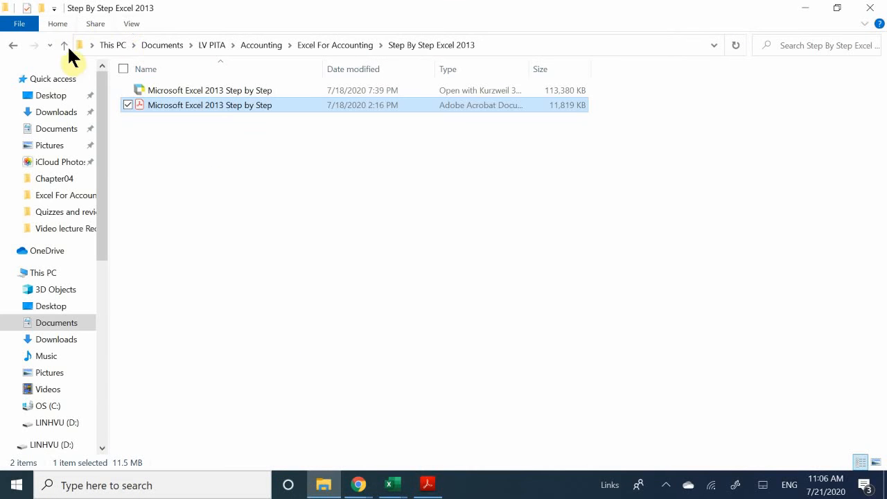
click(10, 45)
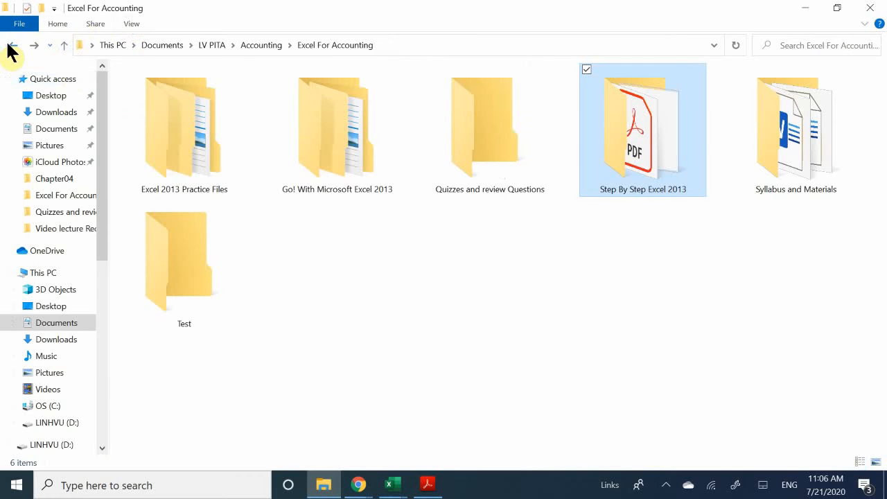
double_click(189, 138)
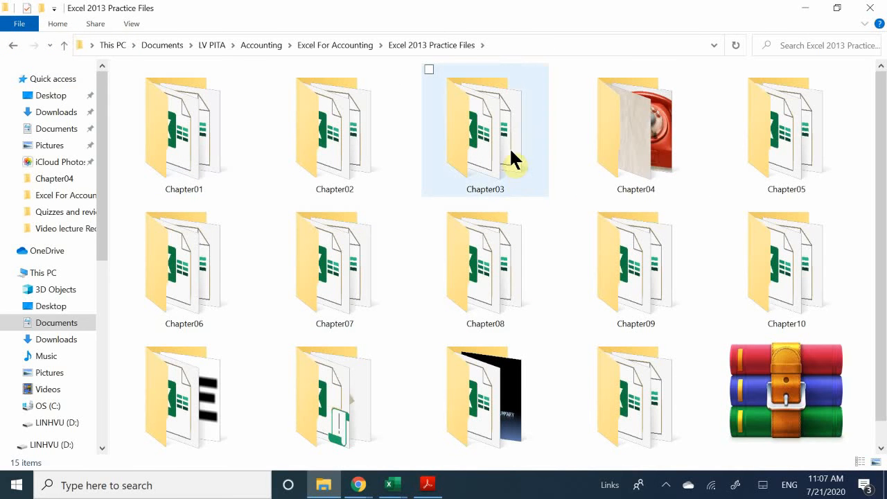
click(580, 173)
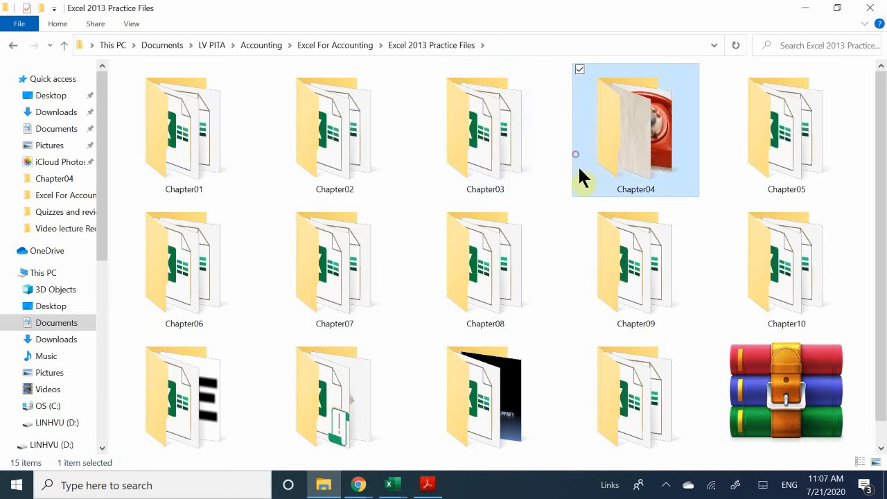
double_click(612, 142)
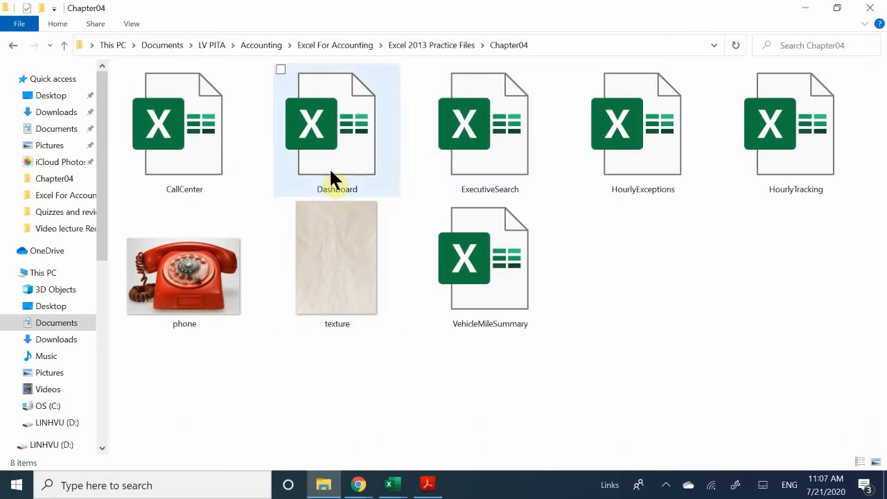
click(330, 139)
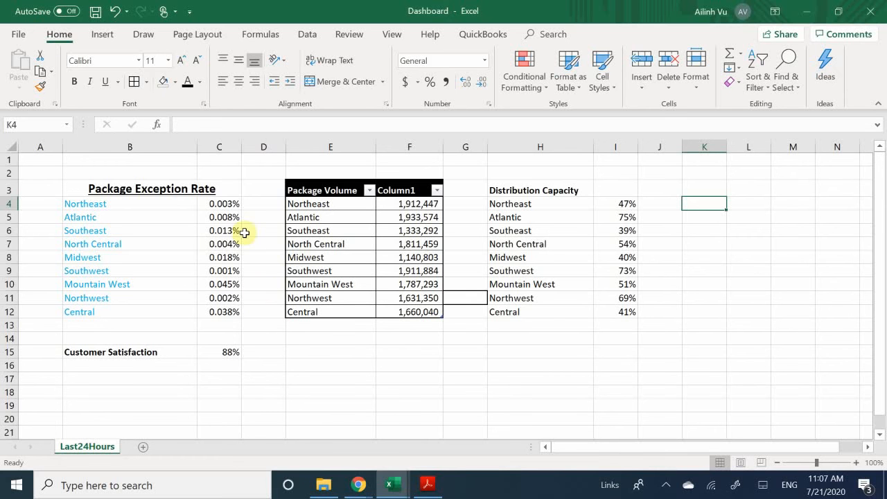
- With the Package Exception Rate title in B3 selected, display the Conditional Formatting Icon Sets gallery
click(229, 188)
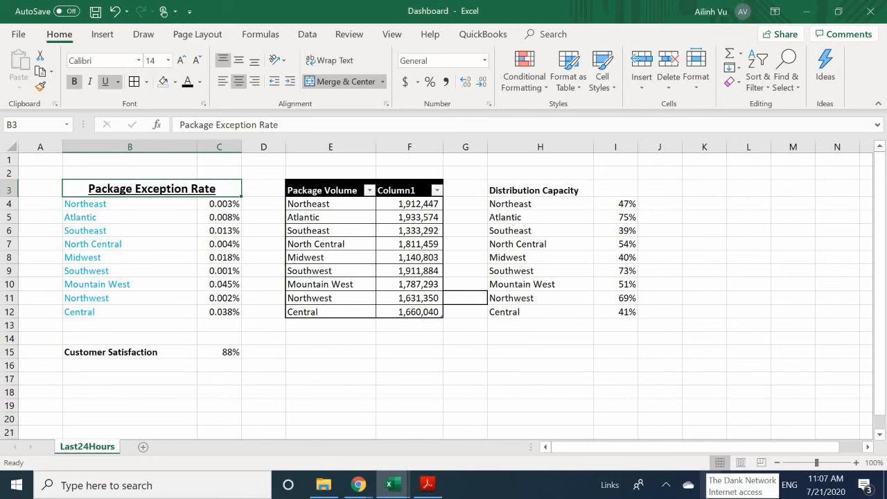
click(526, 91)
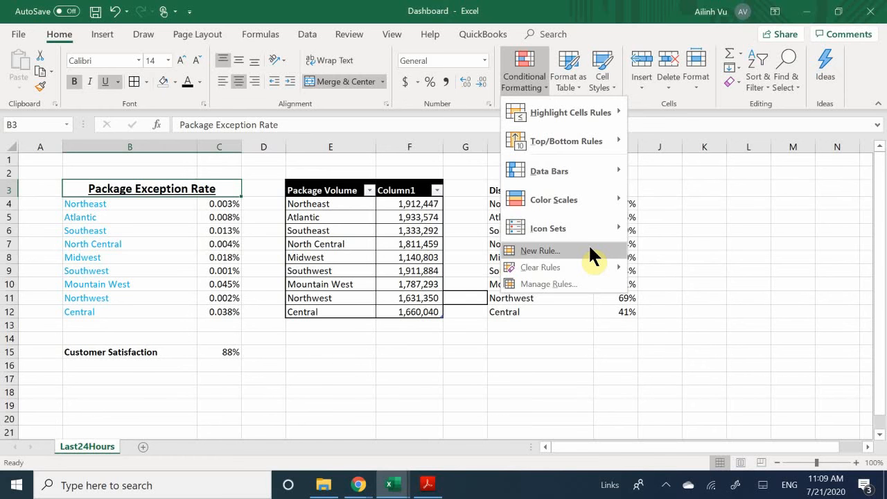
mouse_move(601, 227)
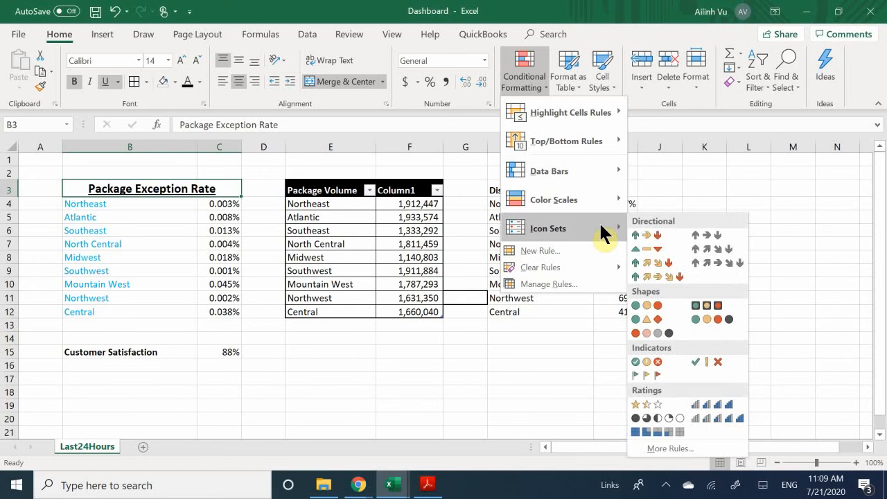
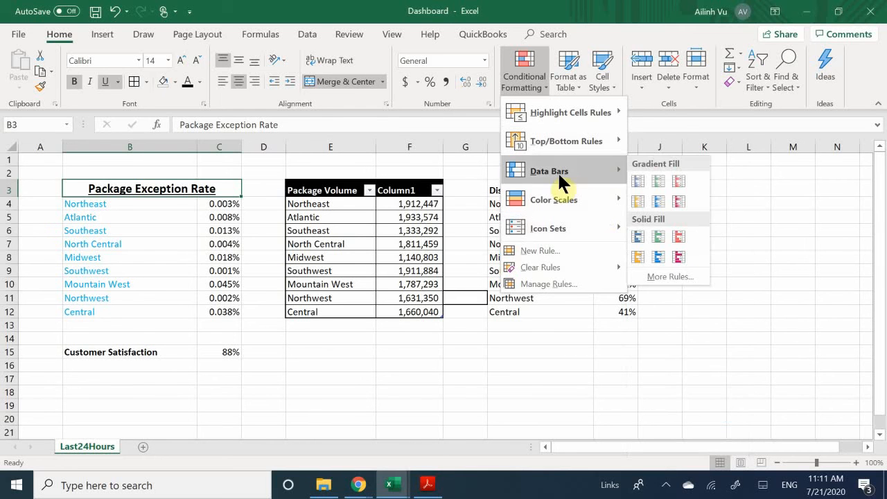
- Dismiss the Icon Sets gallery without applying any conditional formatting
mouse_move(561, 195)
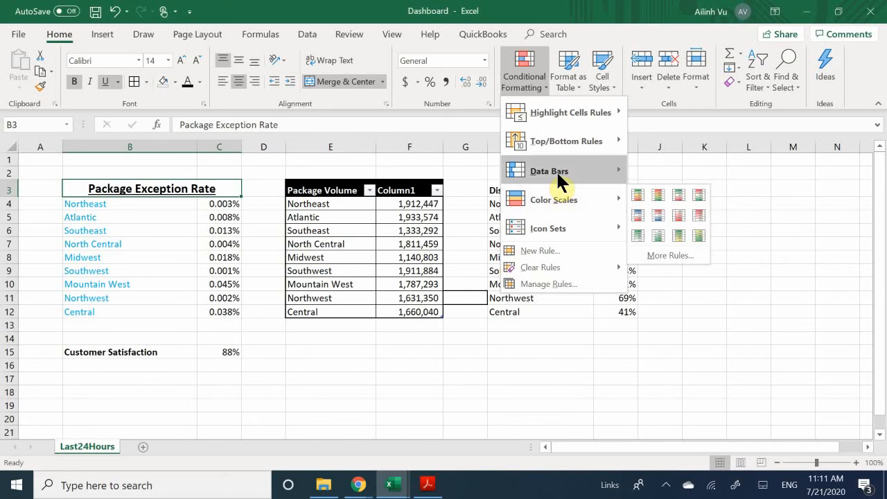
mouse_move(558, 175)
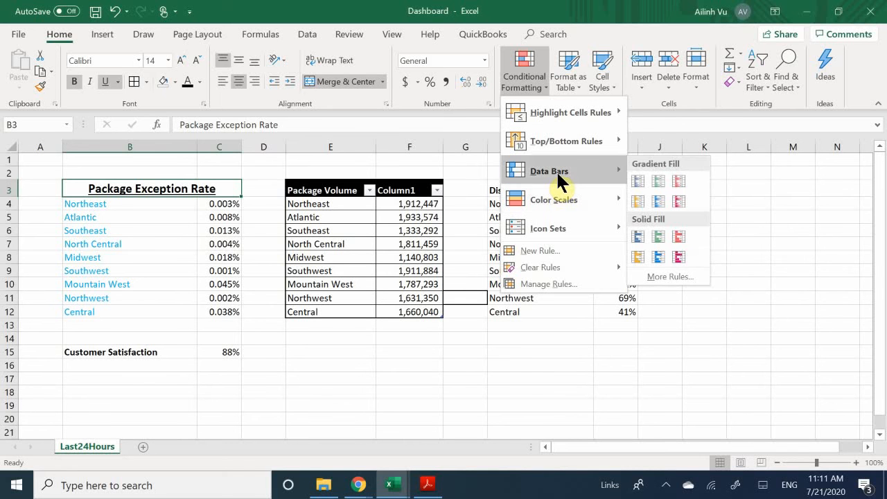
click(306, 217)
- Apply Green Data Bar gradient fill to the exception rates in C4:C12
click(215, 202)
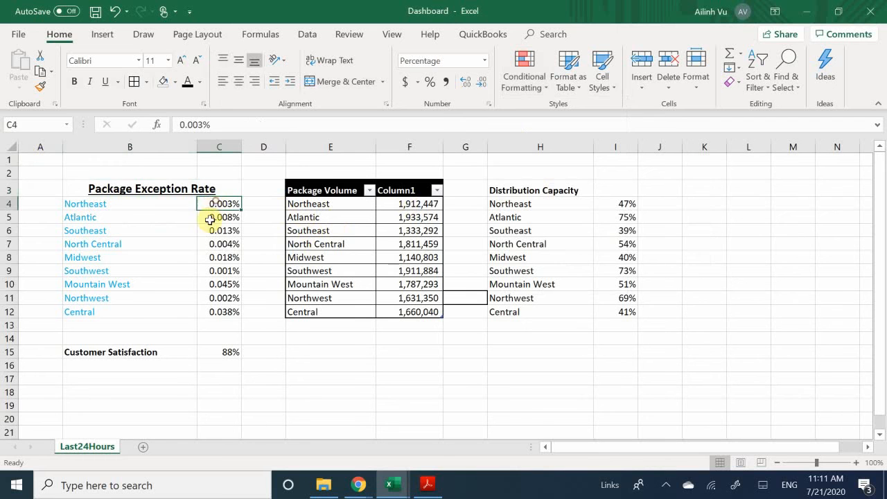
drag(207, 217, 228, 310)
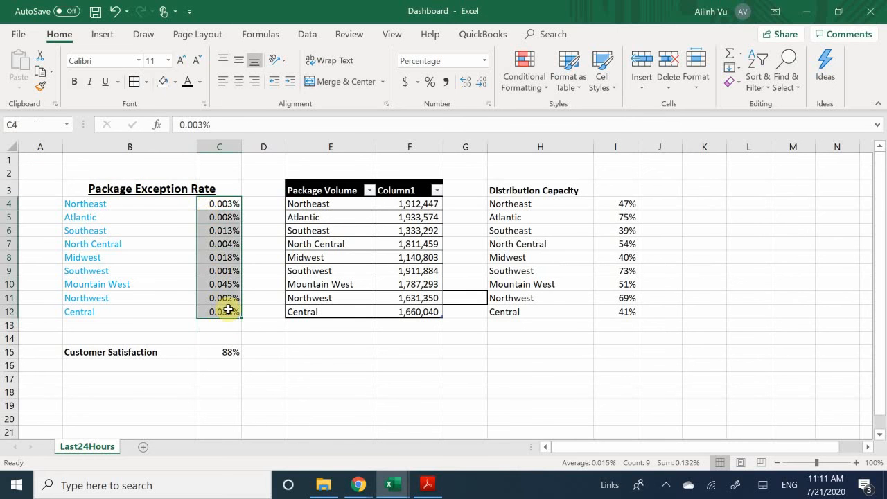
click(513, 74)
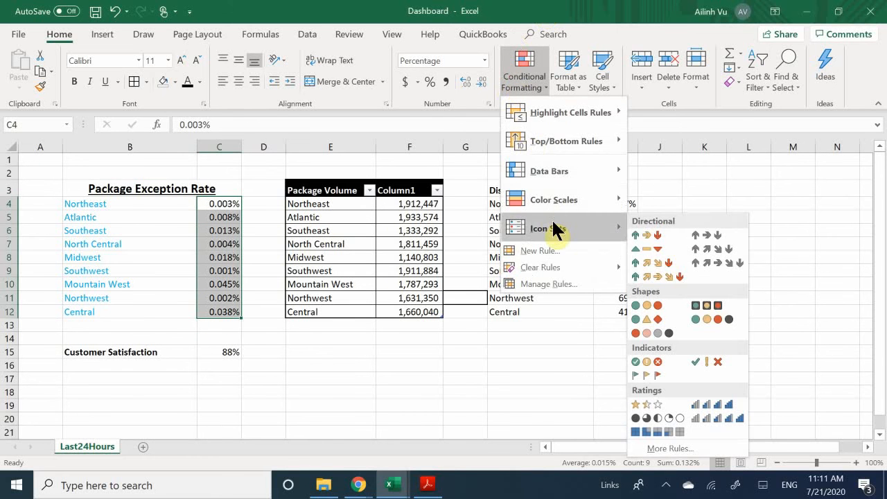
mouse_move(583, 170)
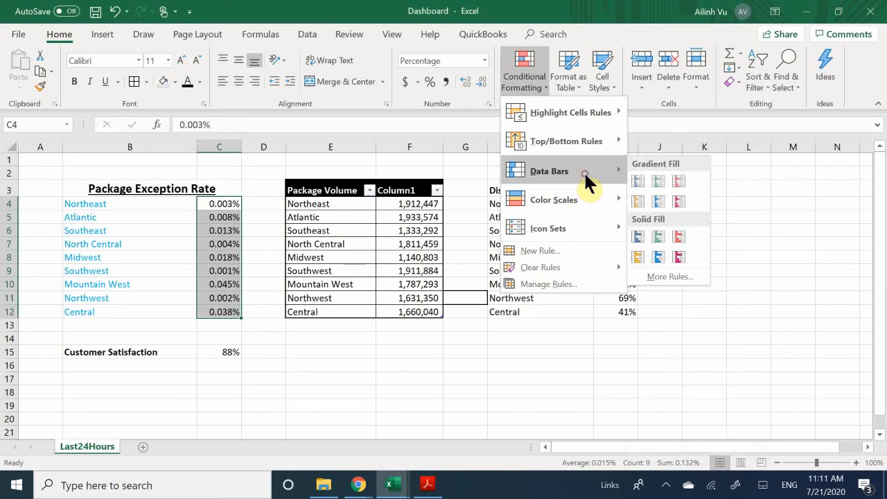
click(662, 179)
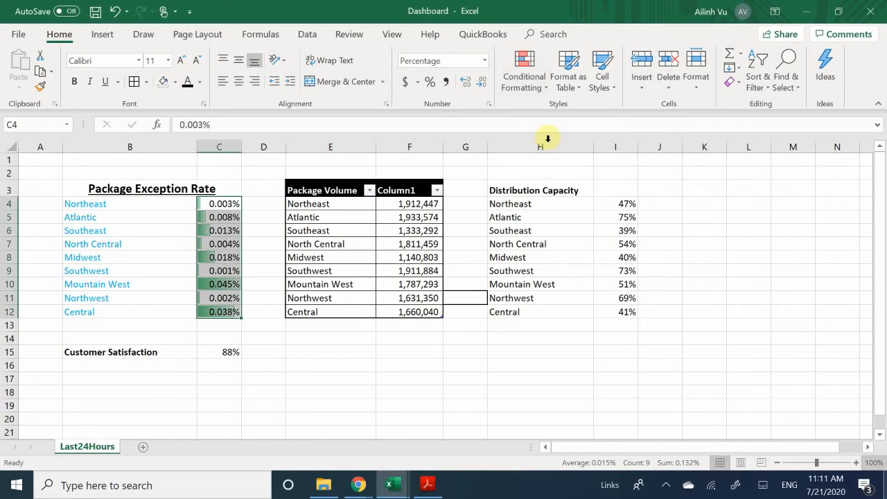
click(232, 257)
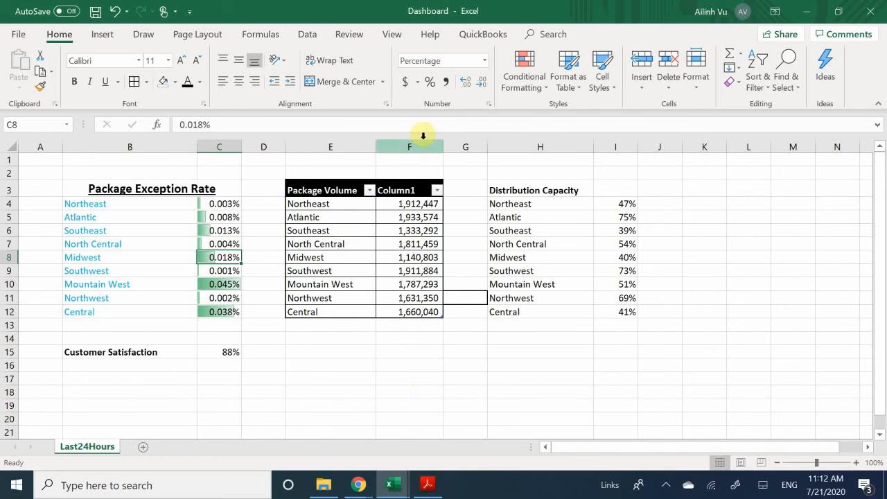
- Apply the Blue-White-Red color scale to the Package Volume values in F4:F12
click(406, 203)
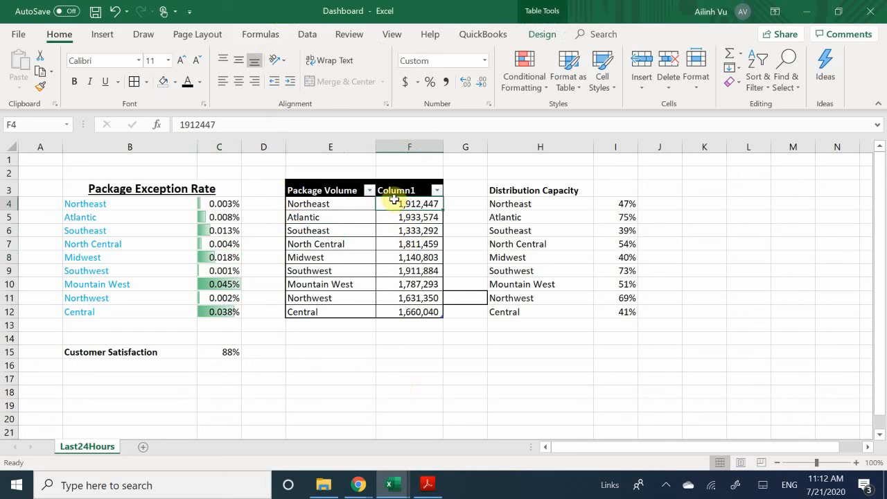
drag(394, 202, 410, 313)
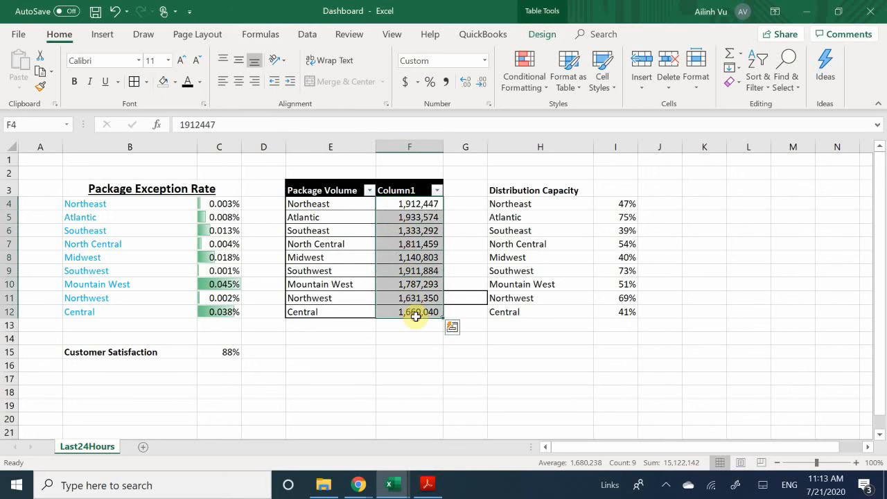
click(520, 80)
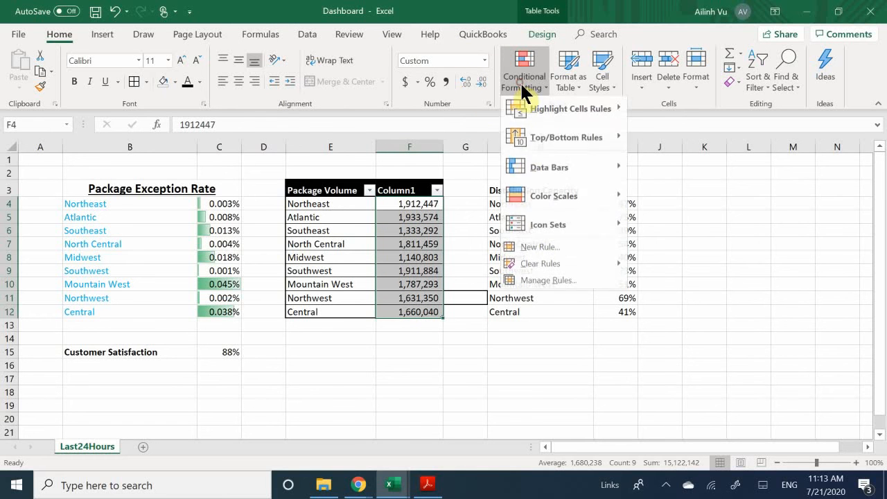
mouse_move(567, 202)
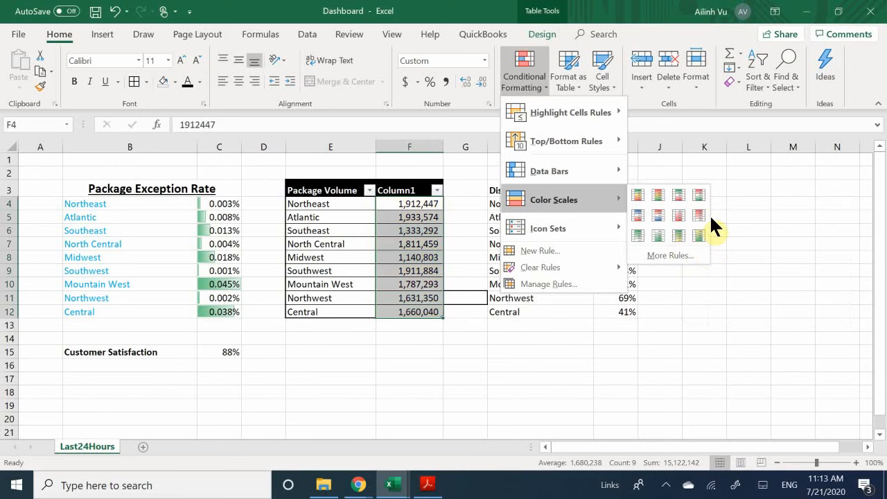
click(637, 215)
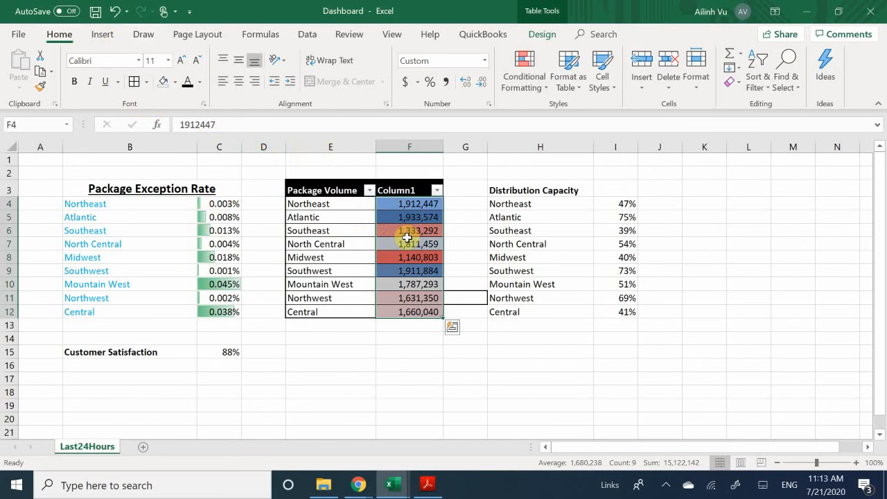
click(407, 243)
click(416, 217)
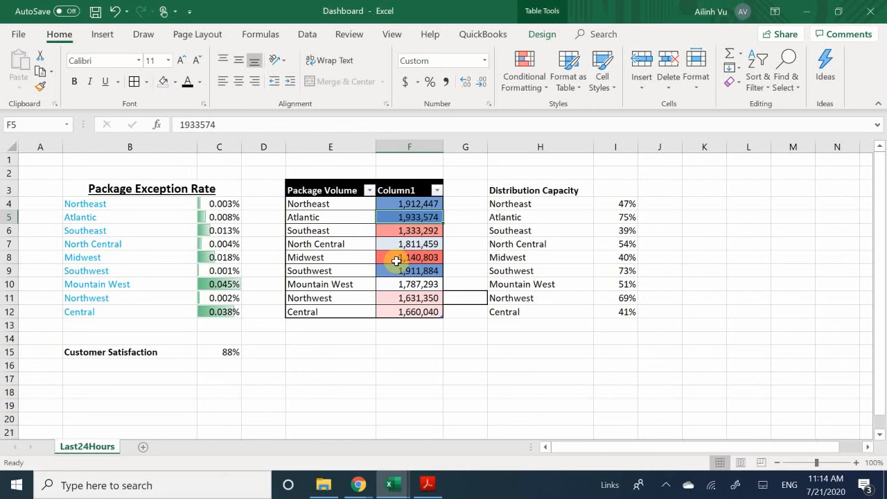
click(396, 260)
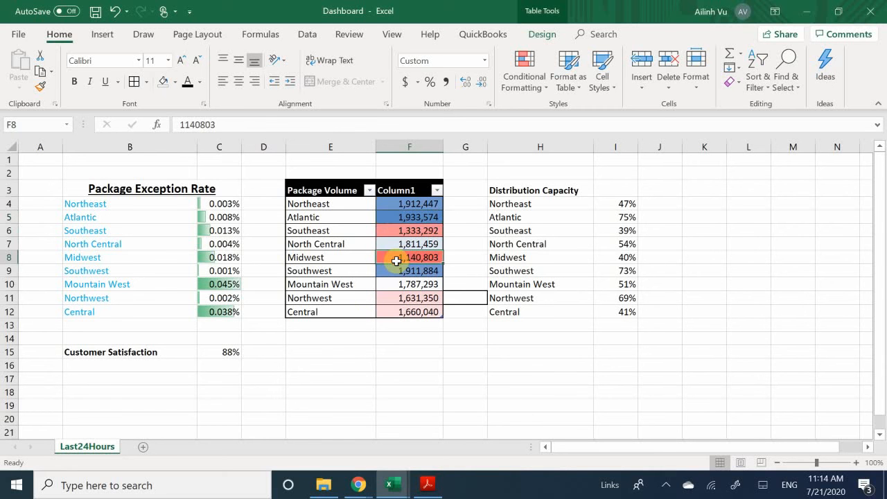
click(408, 297)
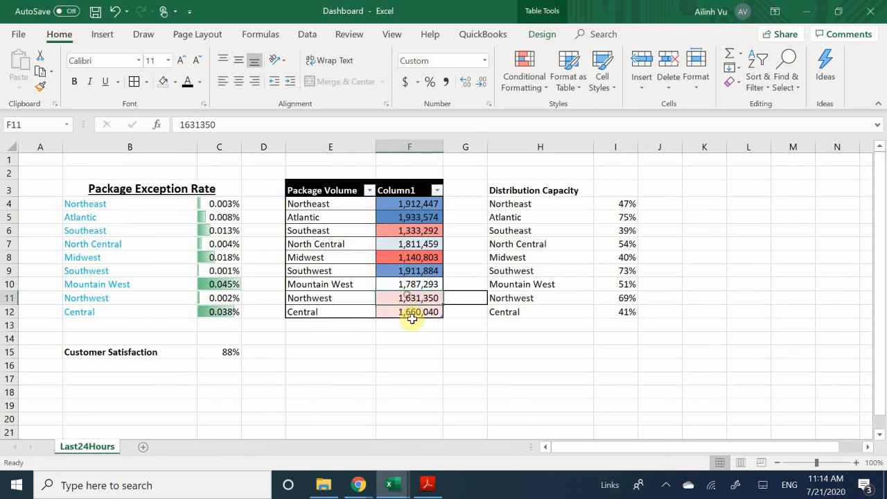
click(410, 313)
click(414, 295)
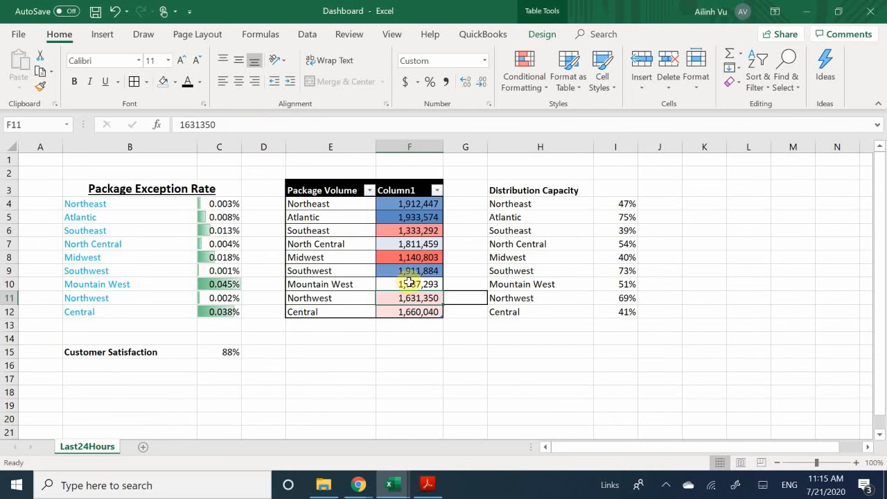
- Apply the 3 Traffic Lights (Rimmed) icon set to the capacity percentages I4:I12
click(628, 230)
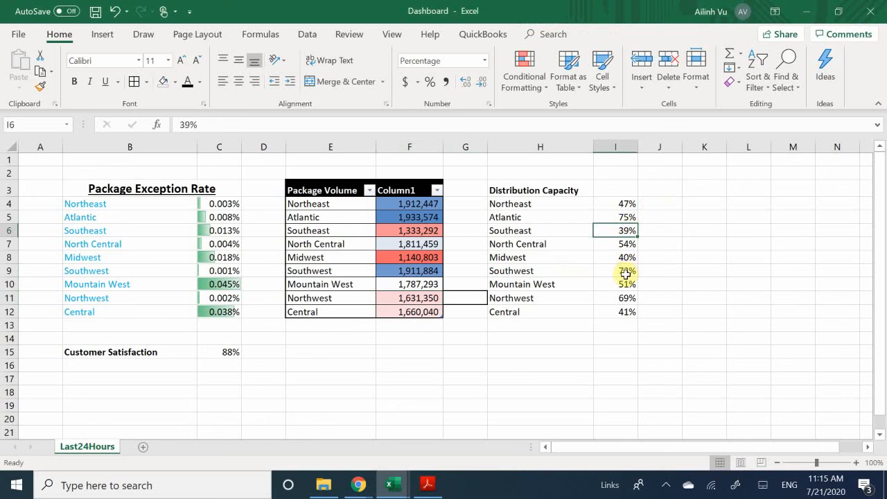
click(549, 218)
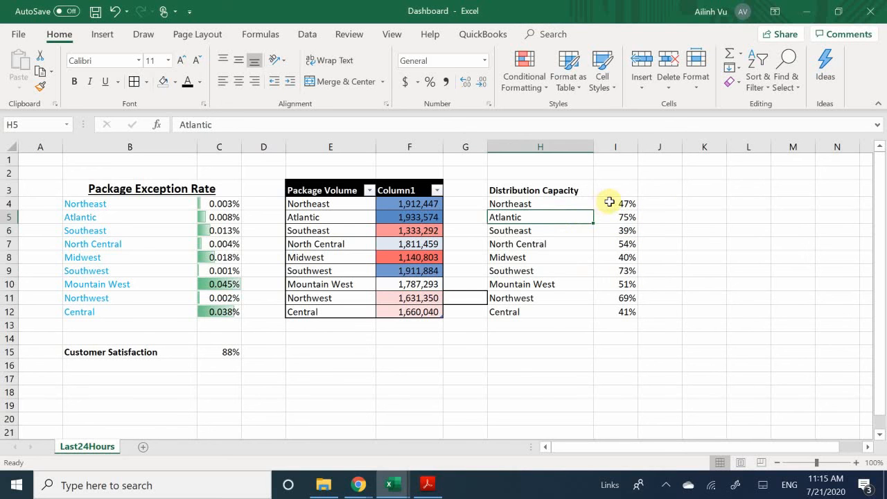
click(609, 202)
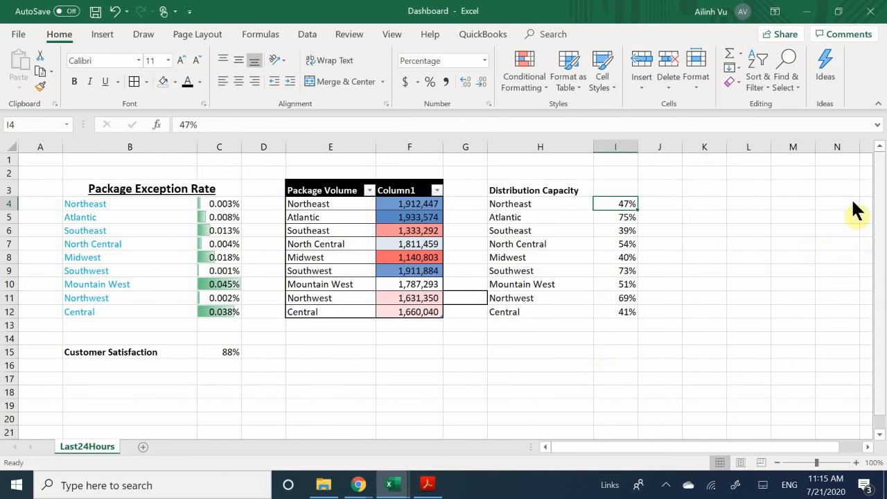
click(516, 80)
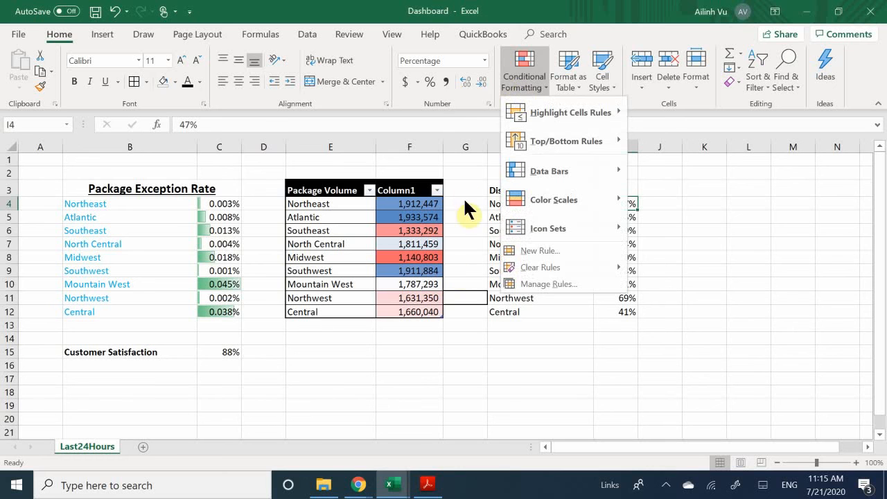
click(460, 307)
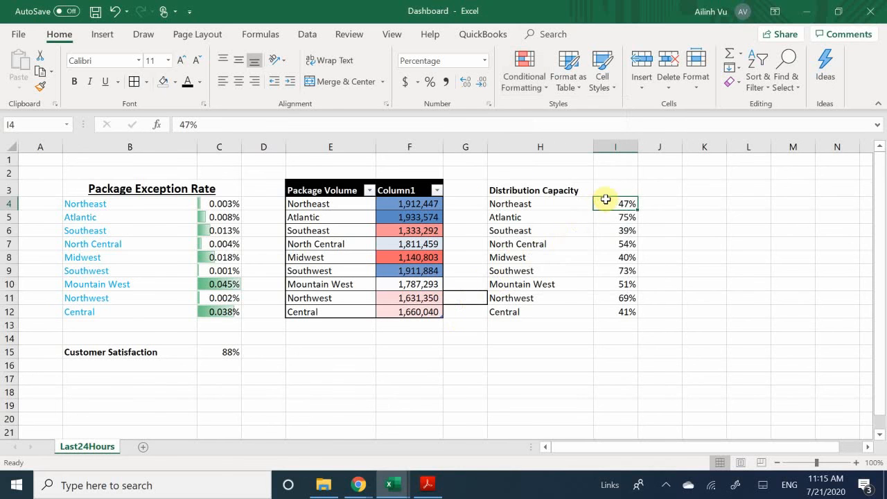
drag(614, 202, 628, 312)
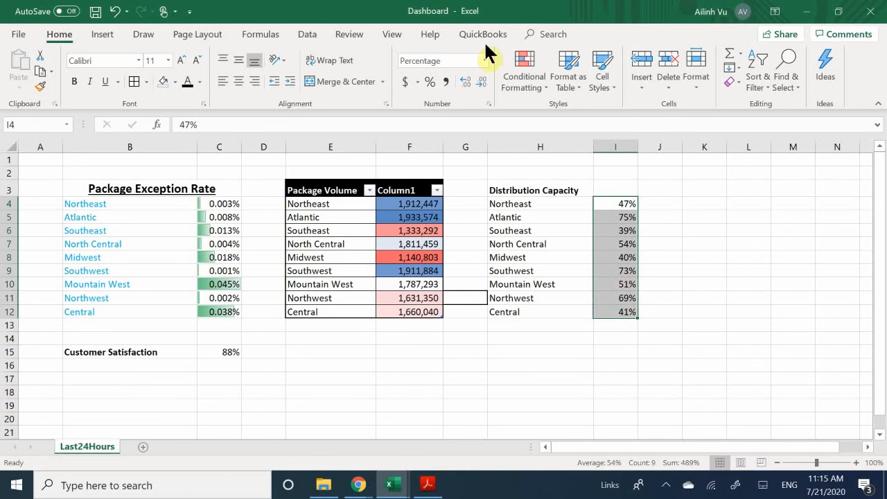
click(517, 85)
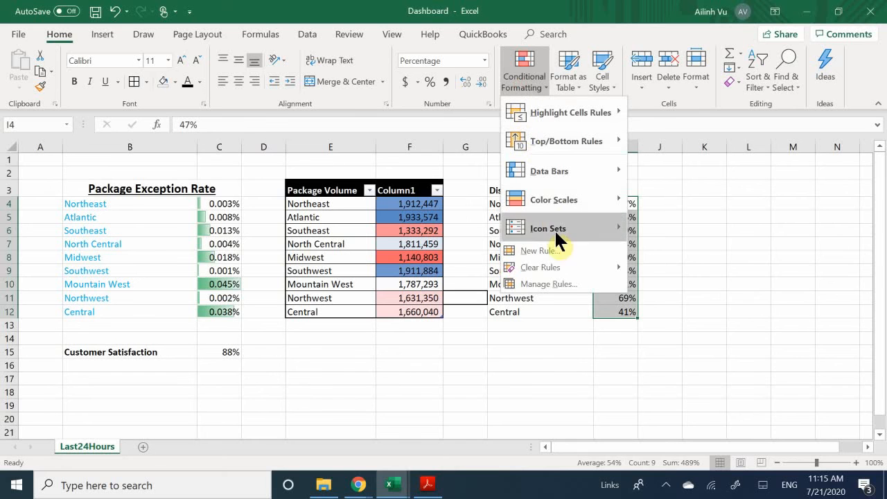
mouse_move(579, 231)
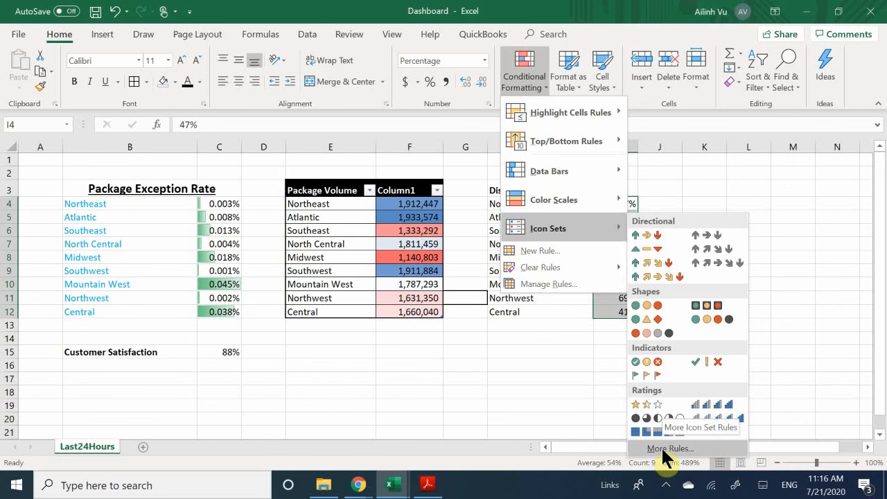
click(705, 312)
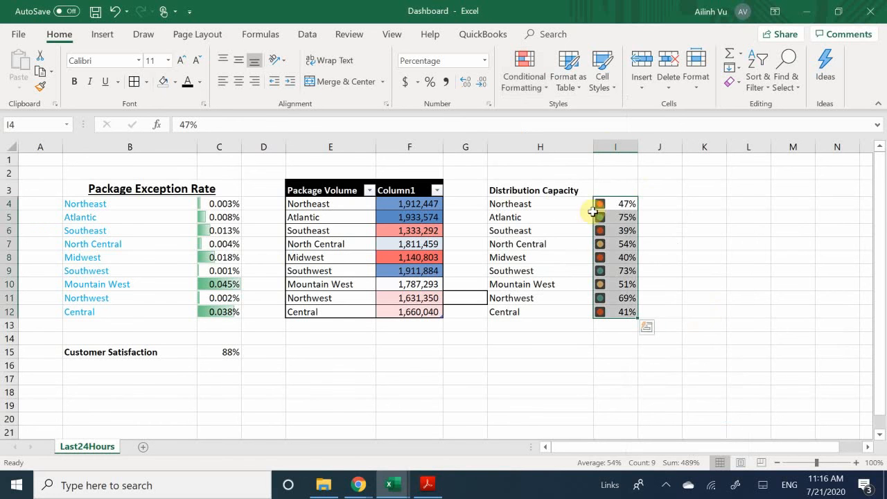
click(620, 230)
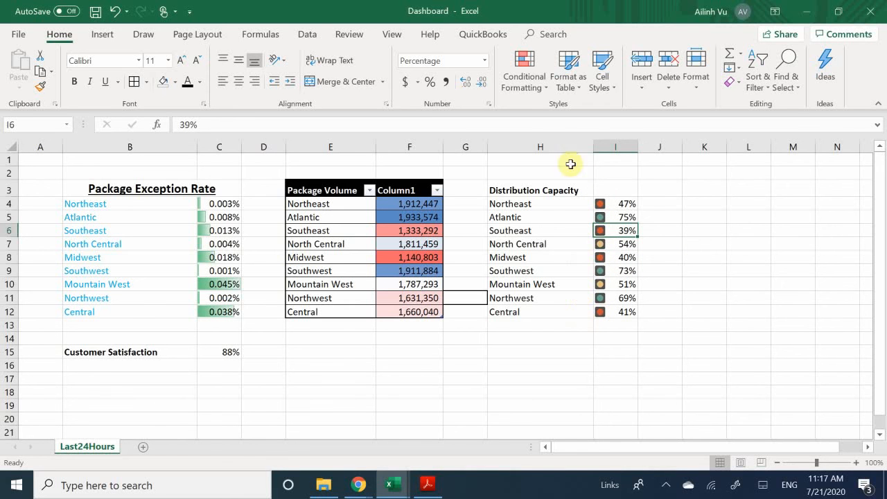
- Review the rules in the Conditional Formatting Rules Manager, close it, and reselect I4:J12
click(518, 87)
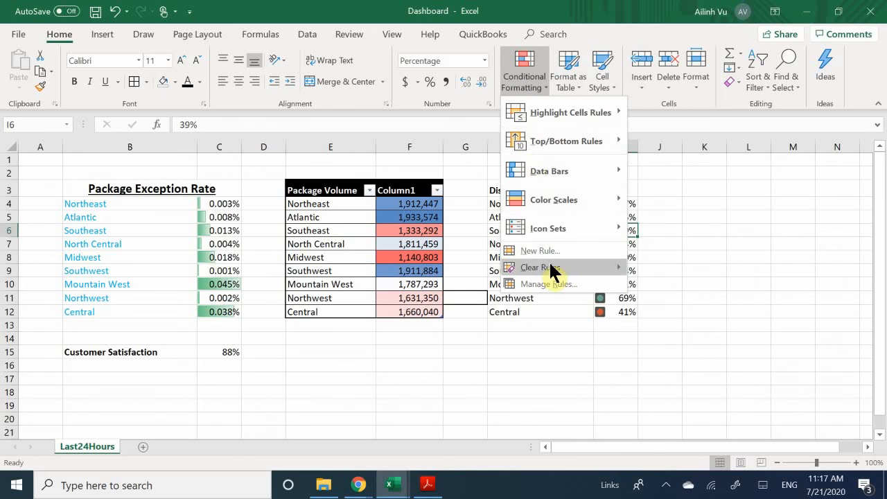
mouse_move(554, 273)
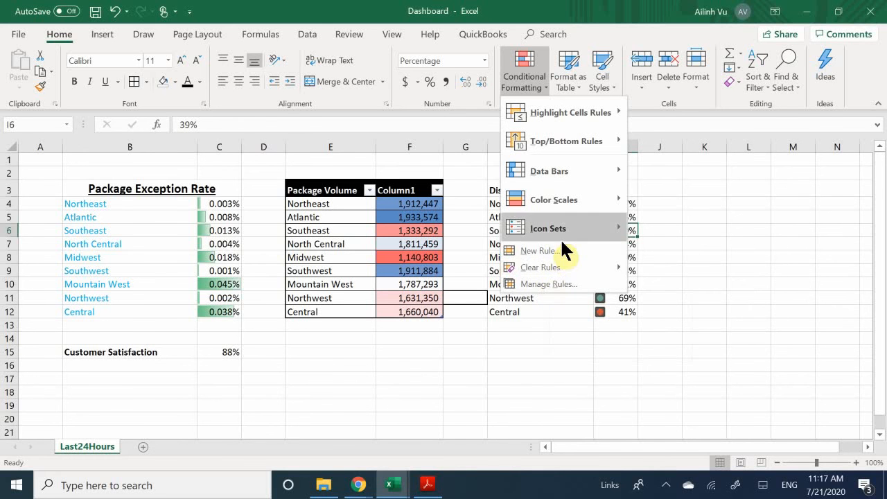
click(527, 284)
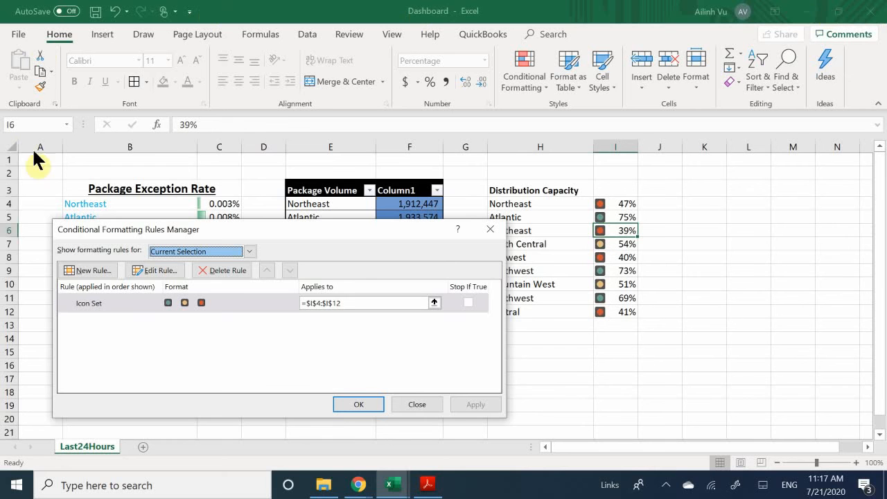
drag(267, 229, 293, 150)
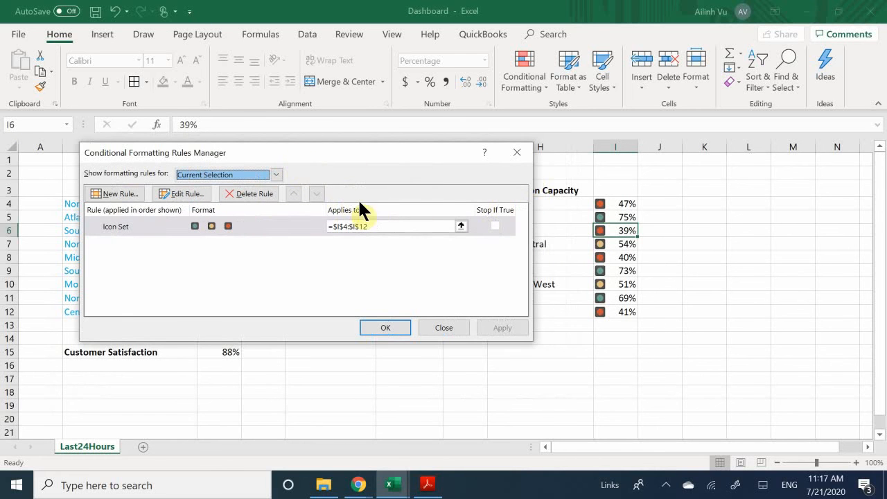
click(517, 152)
click(664, 247)
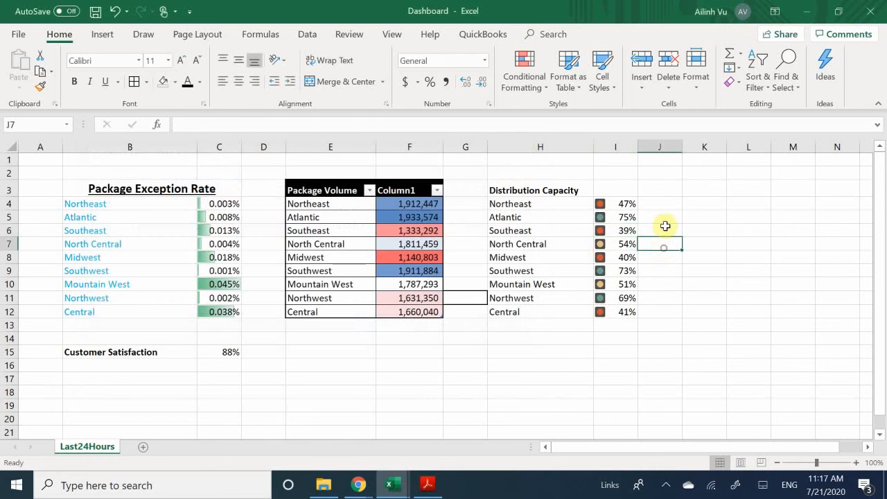
drag(626, 206, 622, 309)
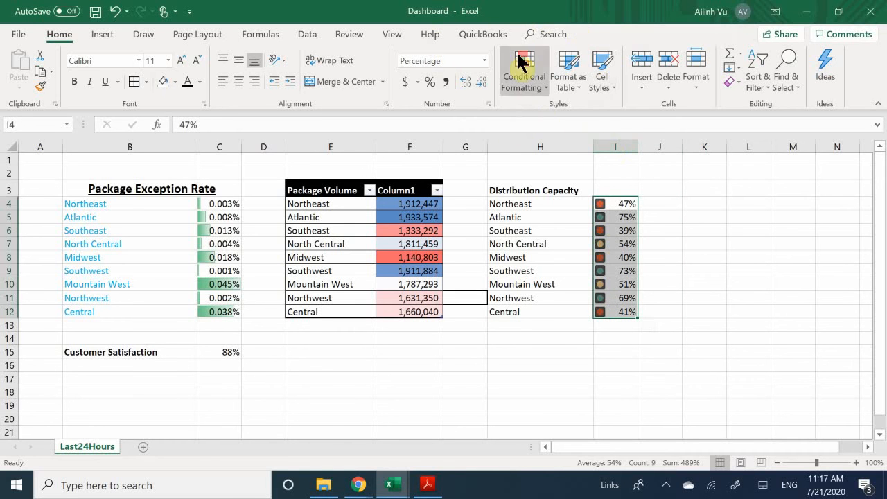
- Reopen Manage Rules and select the Icon Set rule applying to $I$4:$I$12
click(523, 88)
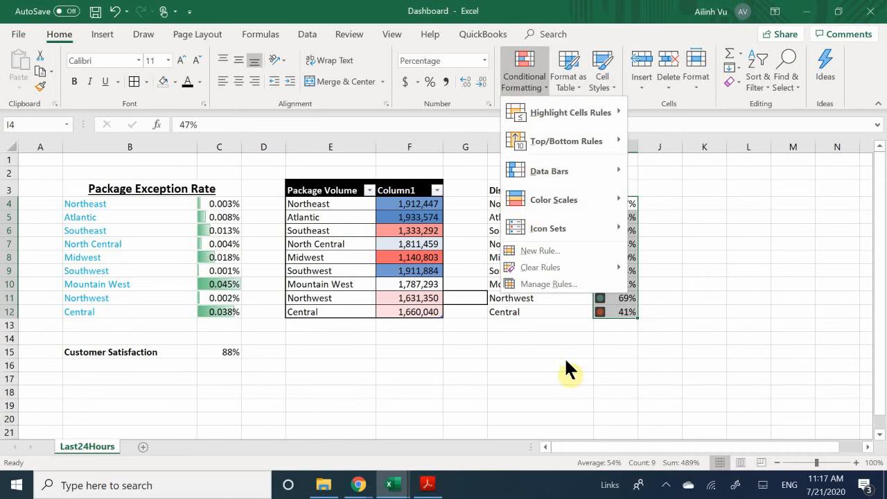
click(540, 282)
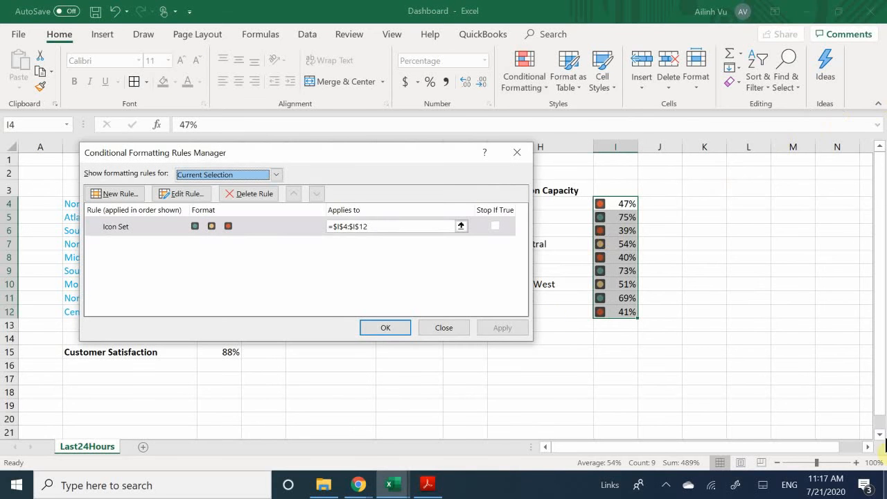
drag(215, 149, 303, 161)
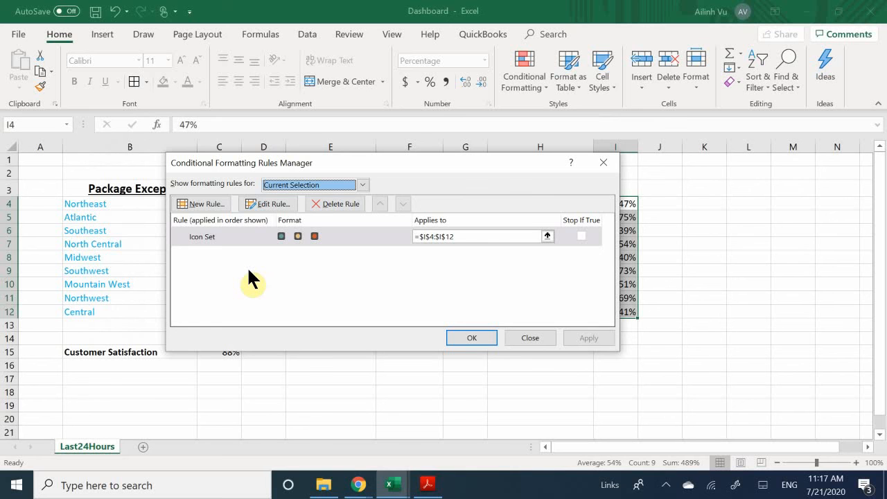
click(278, 233)
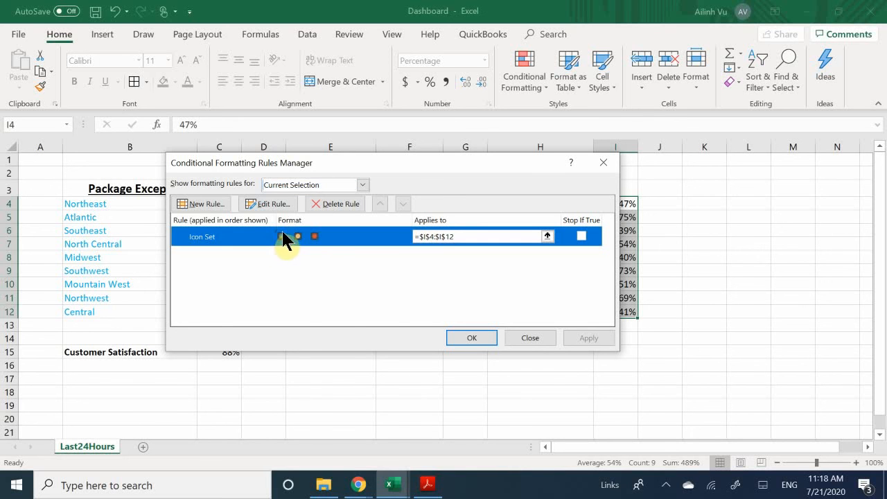
- Edit the Icon Set rule thresholds to 100 percent for green and 0 percent for the middle band
click(458, 273)
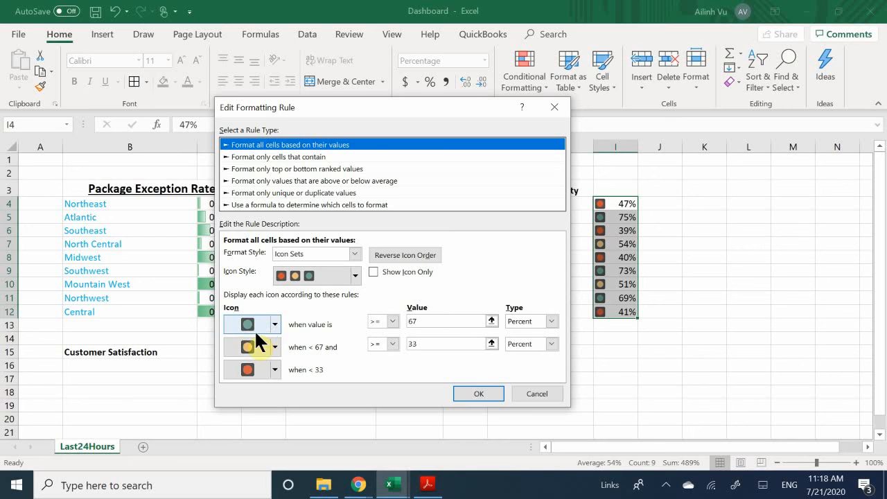
click(423, 321)
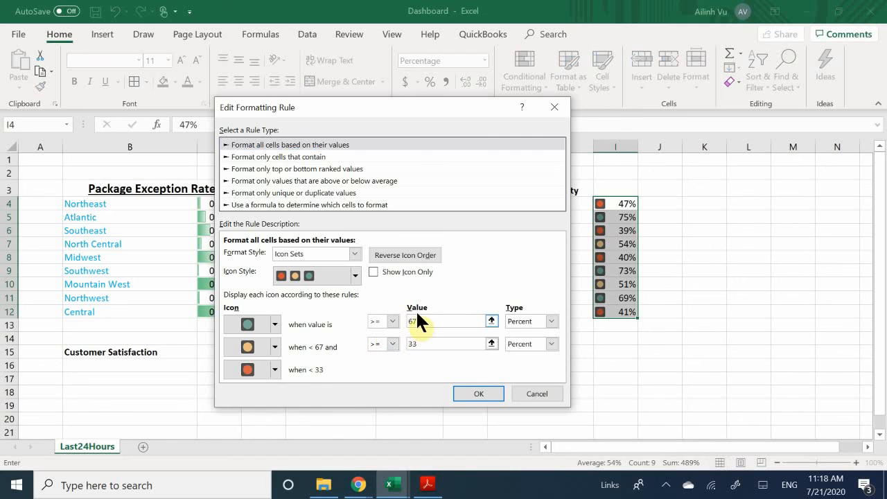
drag(427, 323, 372, 321)
text(70)
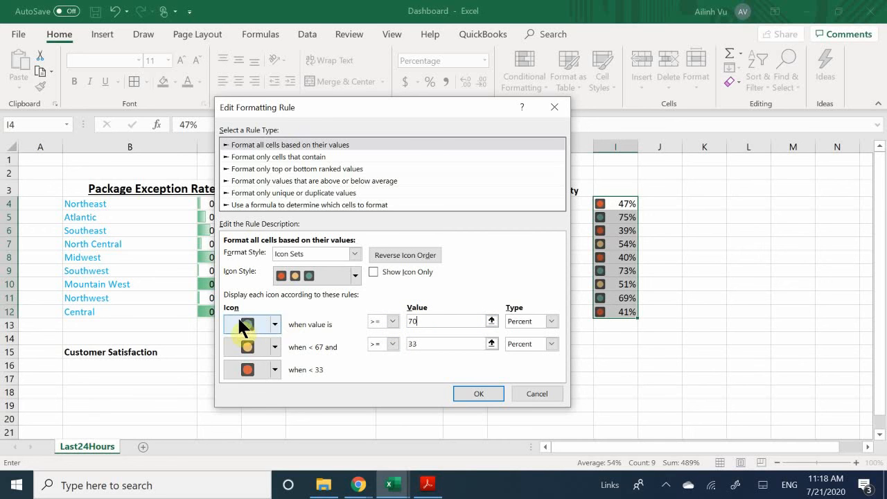
click(426, 343)
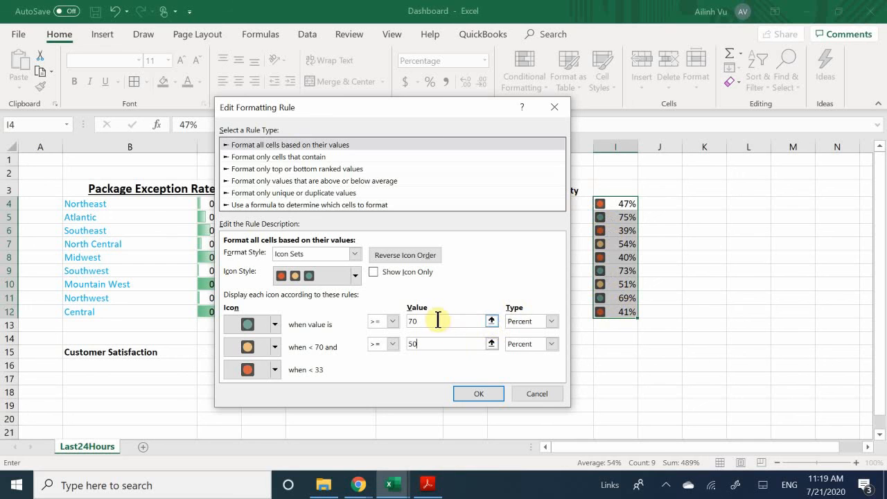
double_click(416, 321)
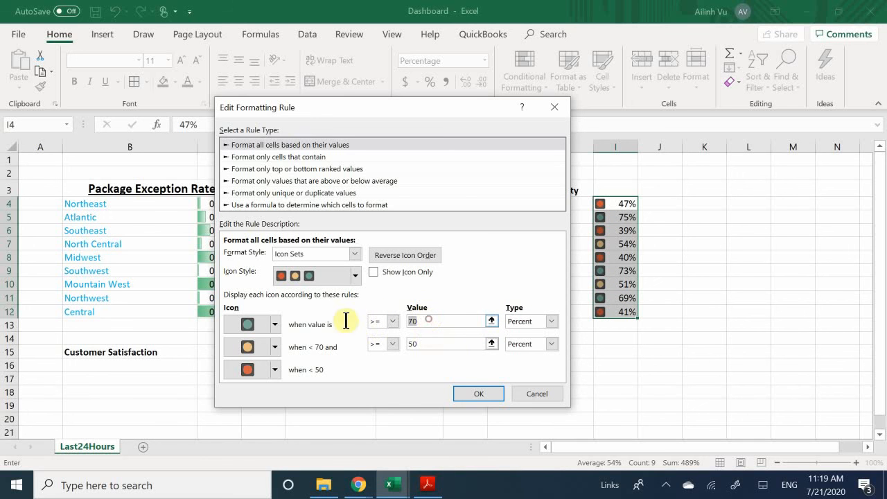
text(100)
double_click(419, 342)
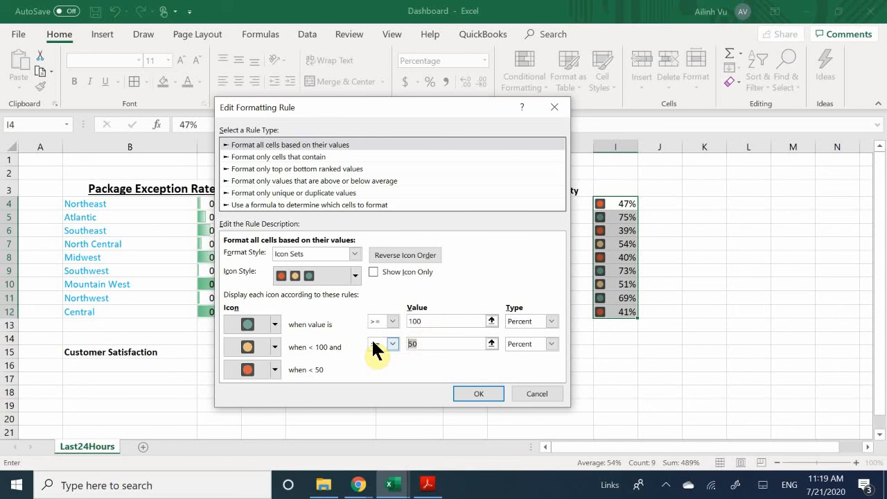
text(0)
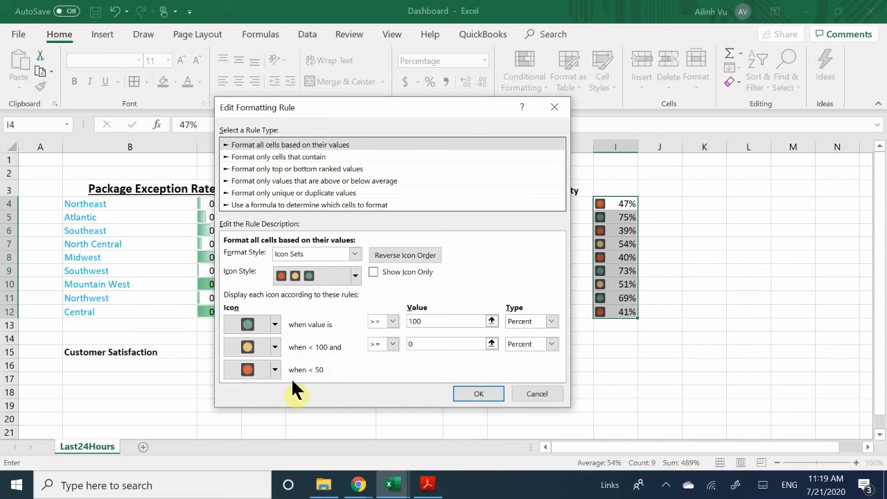
- Give the middle band a red circle and the lowest band No Cell Icon, then confirm
click(274, 347)
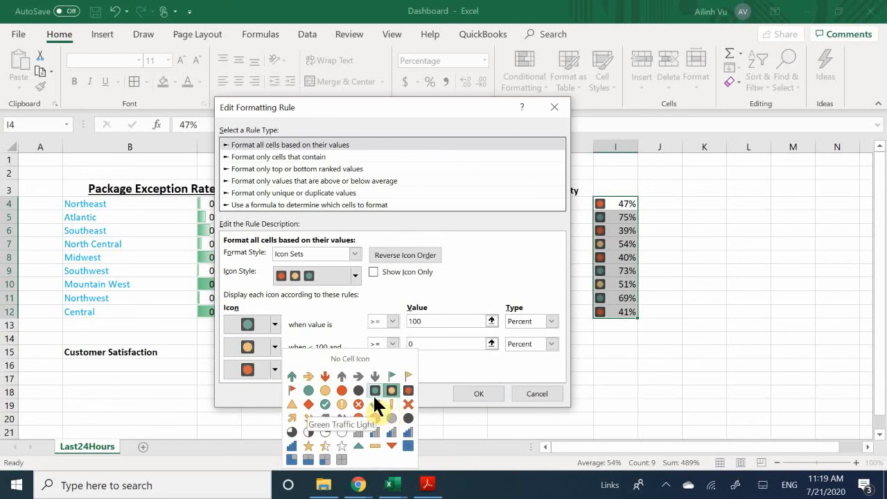
click(408, 391)
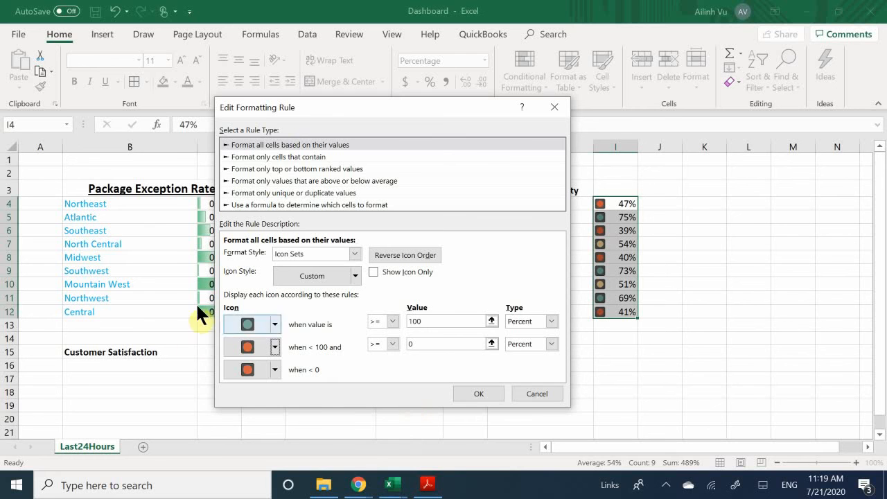
click(275, 370)
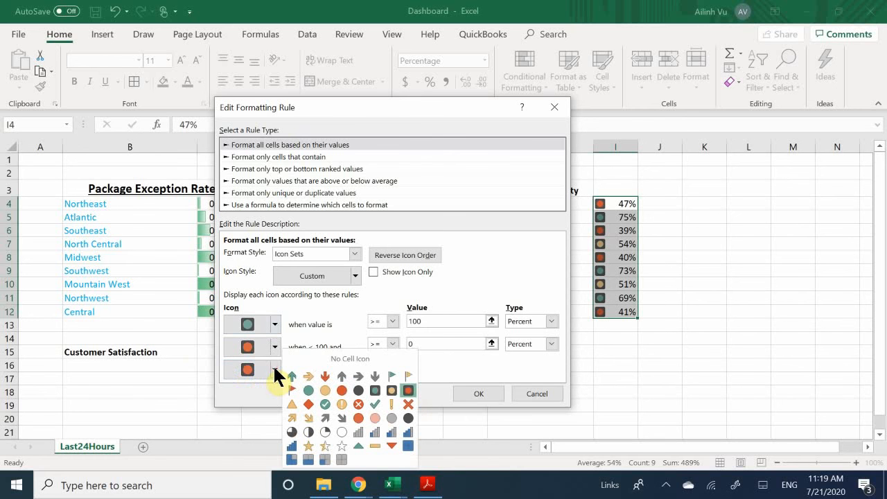
click(332, 361)
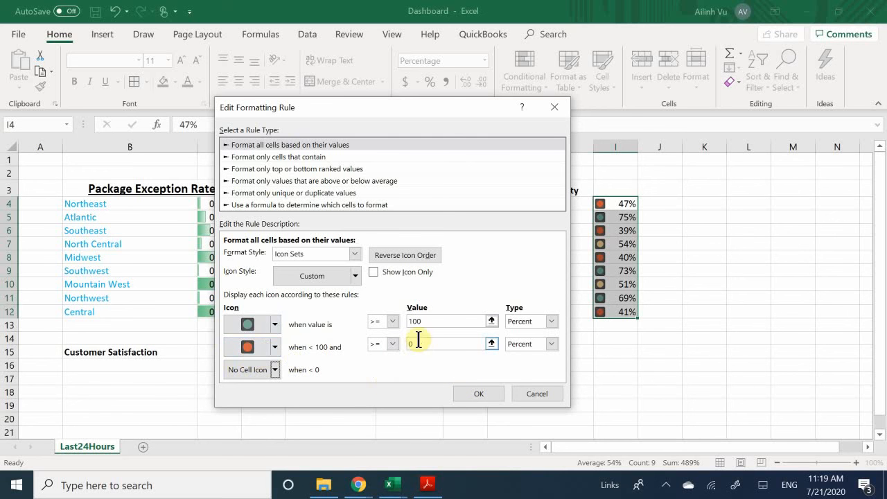
click(470, 396)
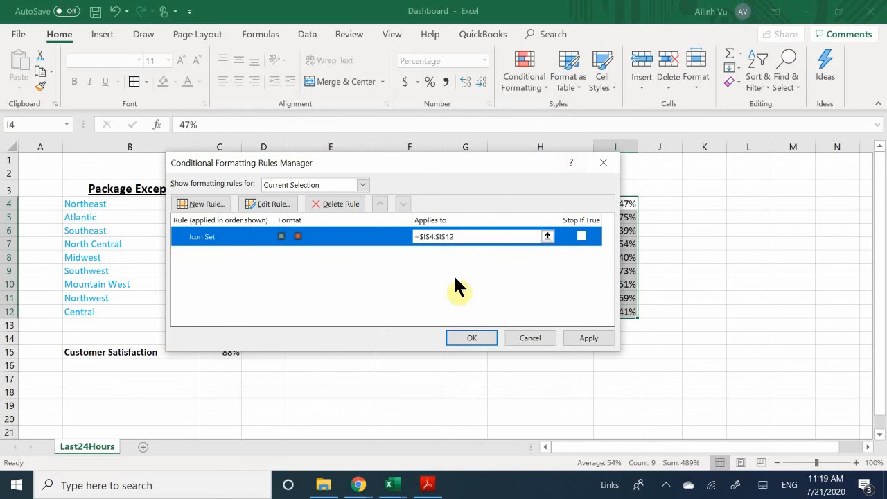
click(486, 336)
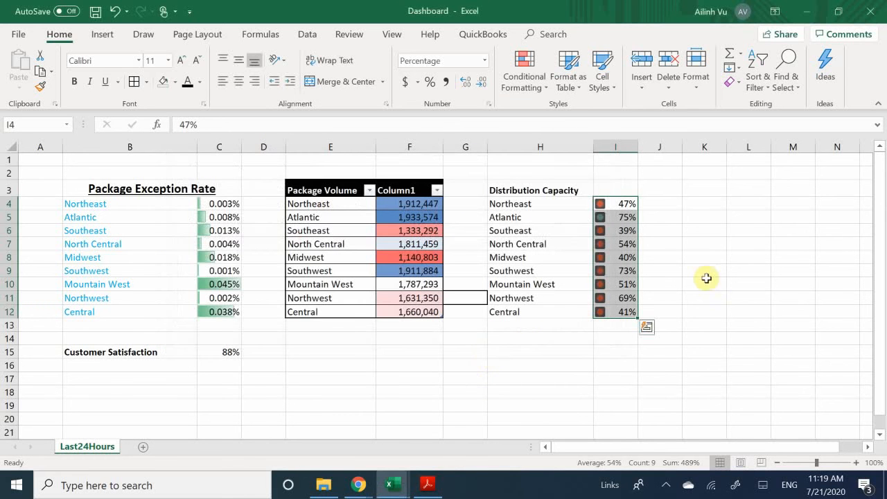
- Check the capacity values in I5, I6, I7 and I12
click(616, 244)
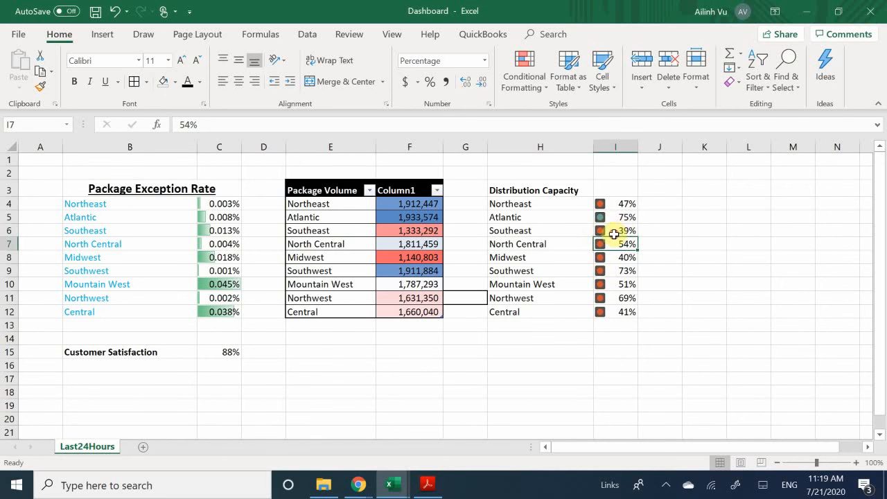
click(619, 231)
click(626, 218)
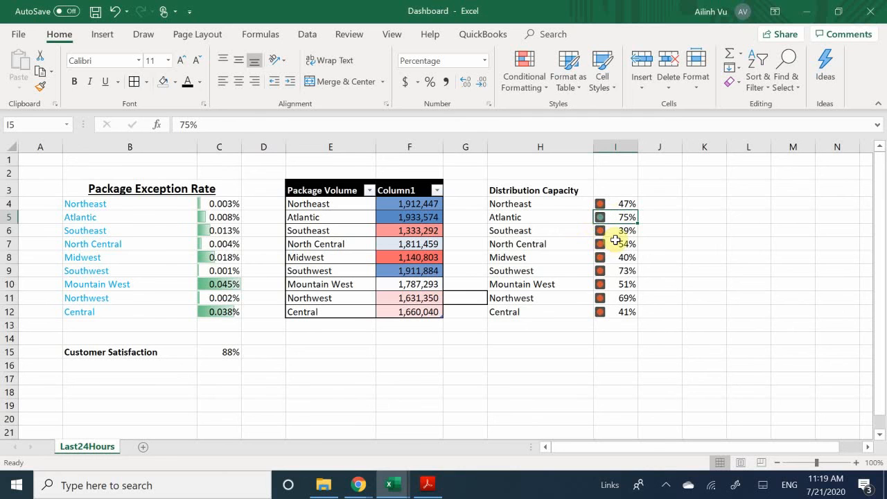
click(615, 242)
click(614, 313)
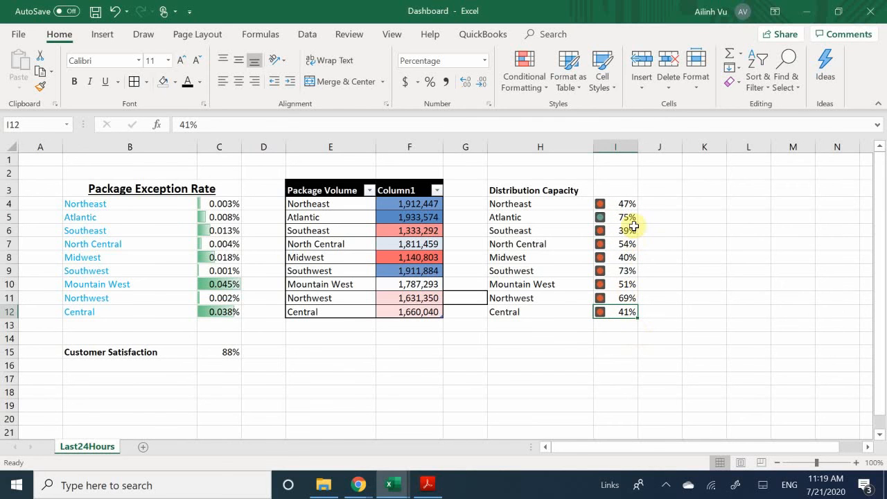
- Enter 100 as the capacity for Atlantic (I5) and Southwest (I9)
click(614, 218)
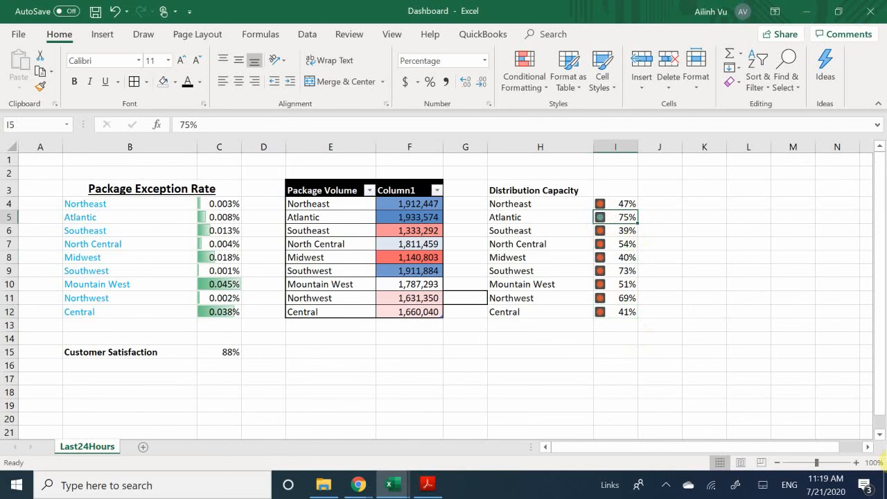
text(100)
key(Return)
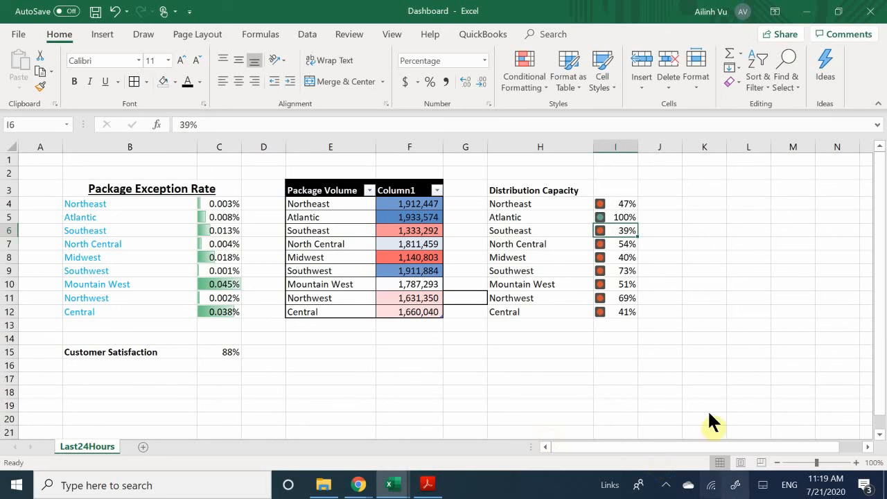
click(617, 272)
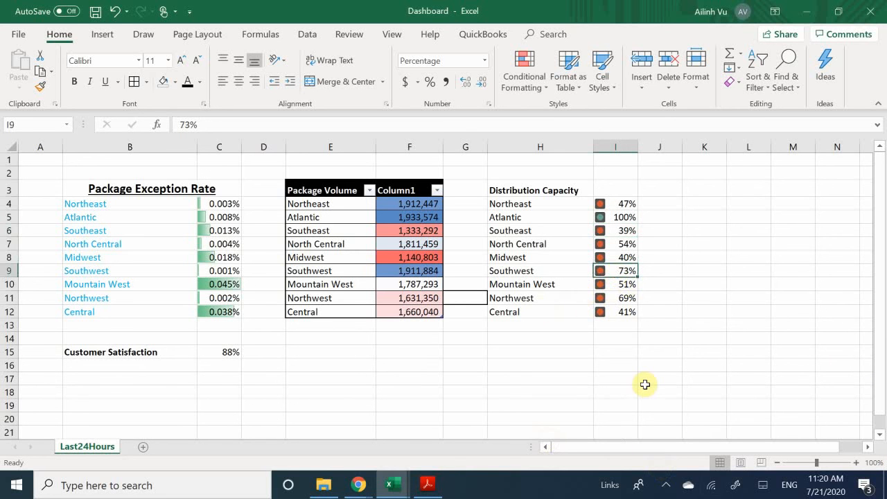
text(100)
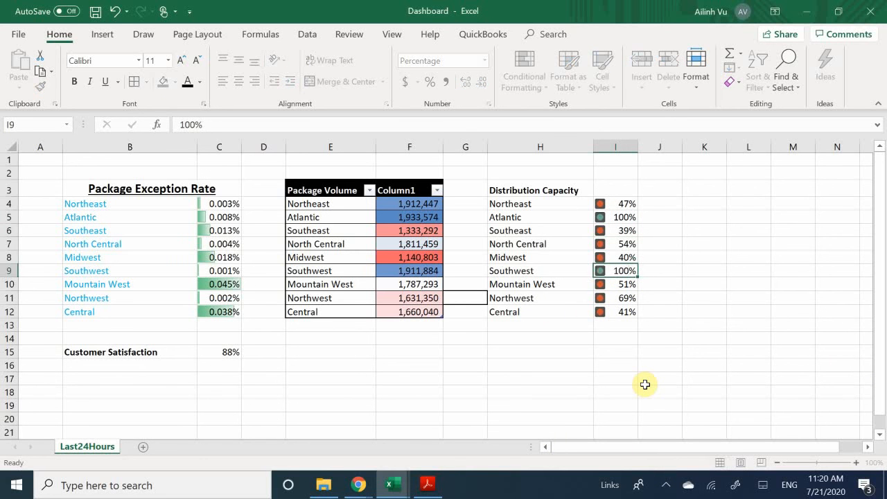
key(Return)
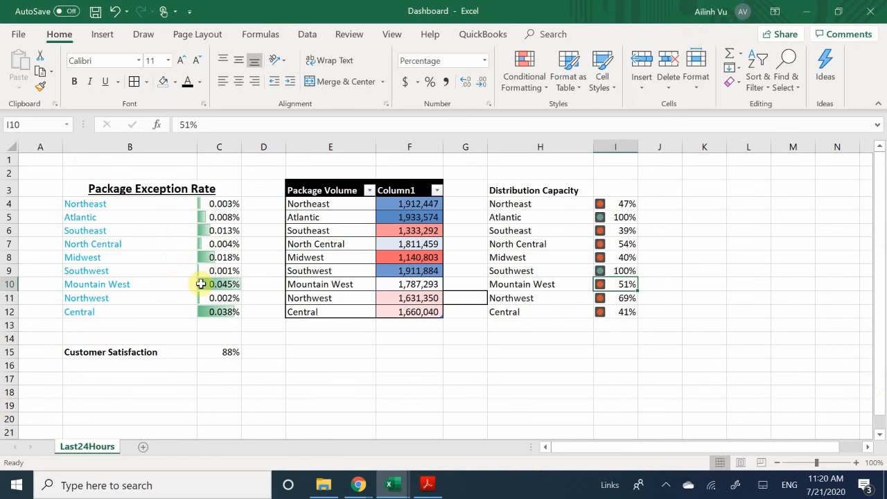
- Review values in C8, C9 and I9, then add a new blank Sheet1 worksheet
click(232, 256)
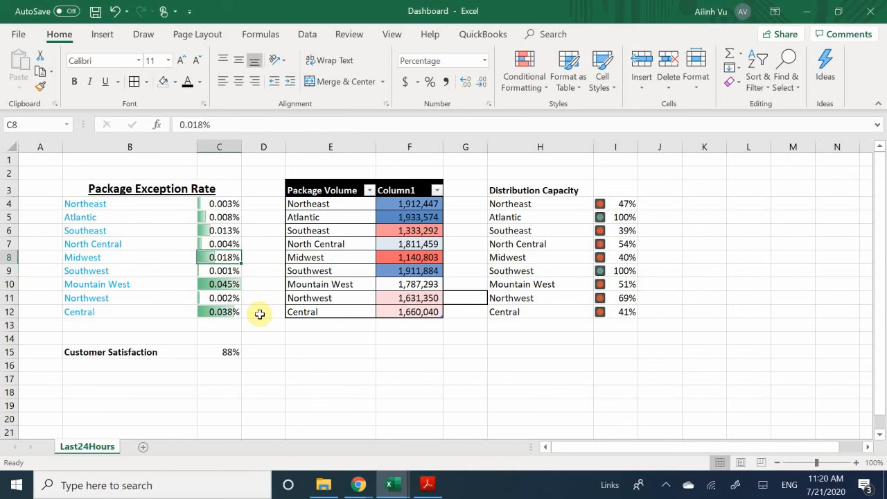
scroll(260, 314, down, 1)
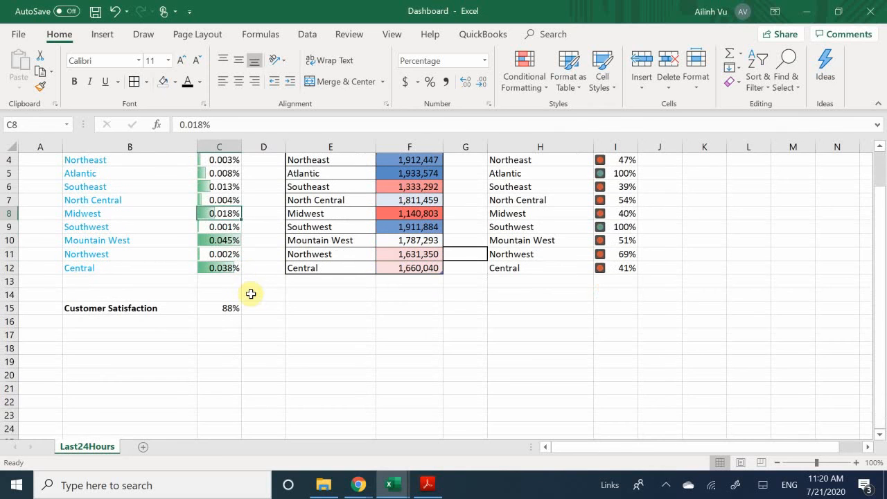
click(223, 228)
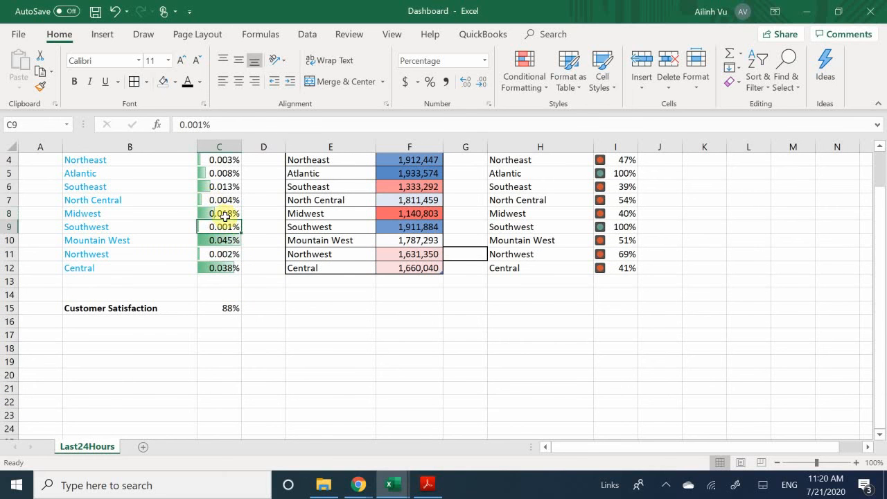
click(625, 228)
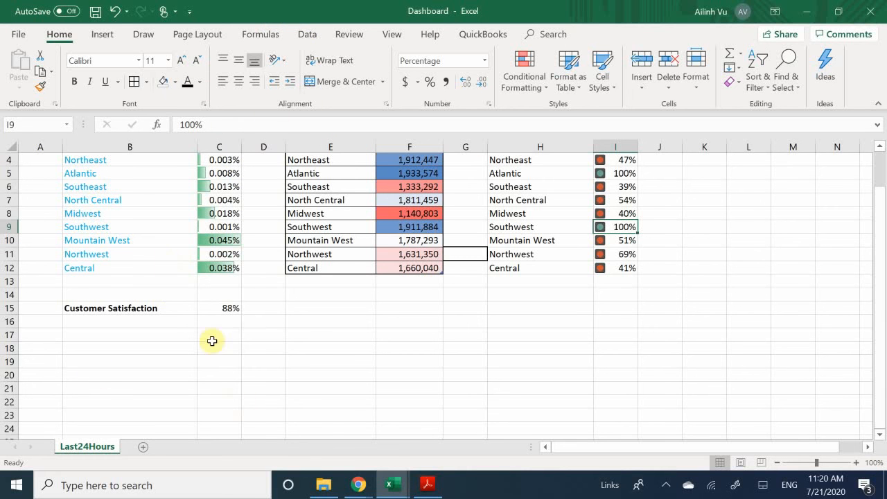
click(237, 344)
scroll(237, 345, down, 2)
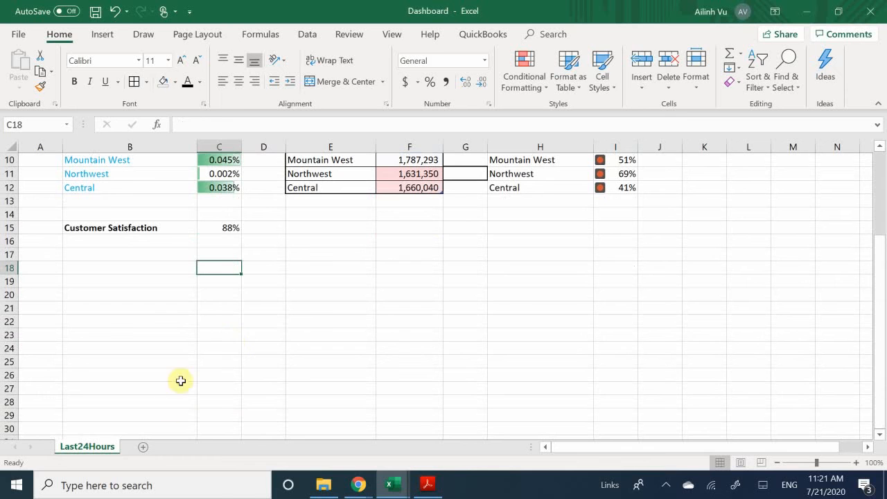
click(144, 447)
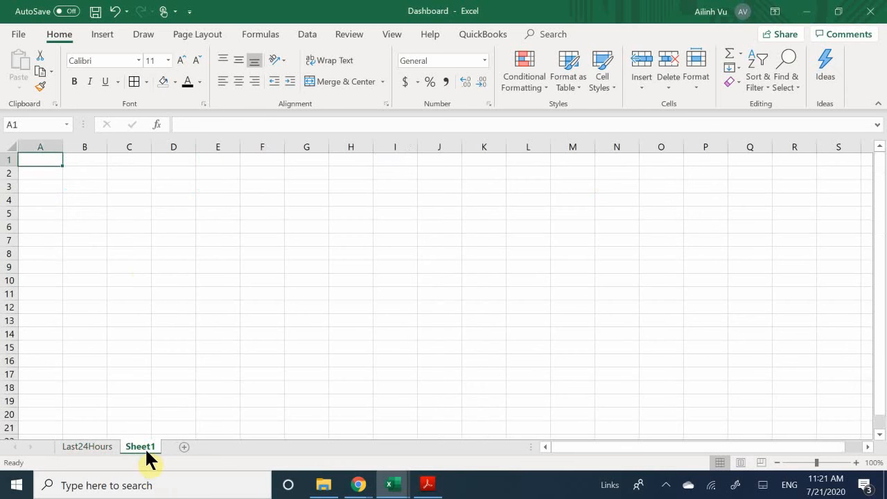
- Enter 1254842, 12542.55, 1255.215, 215 and 2521.5 down cells D3 to D7
click(162, 181)
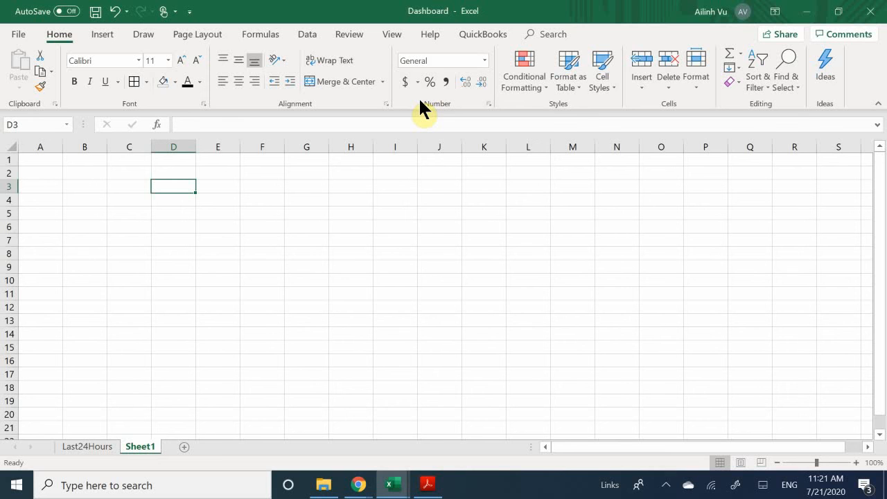
text(1254842)
key(Return)
text(12542.55)
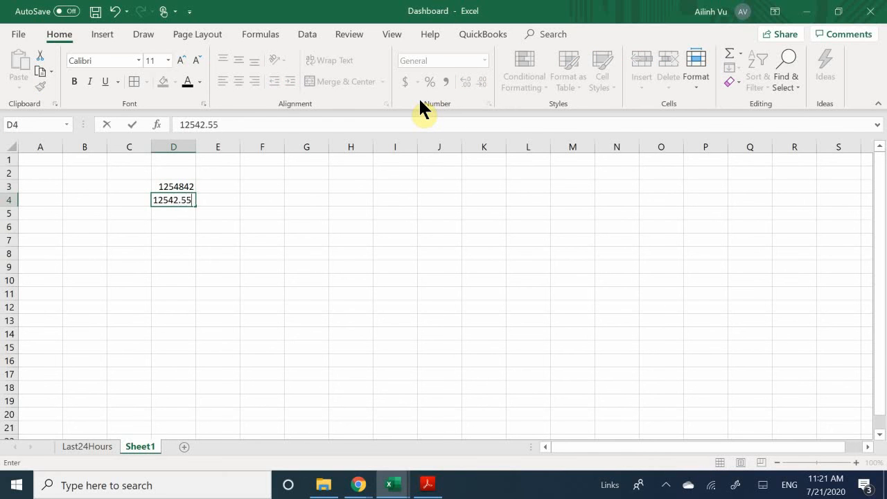
key(Return)
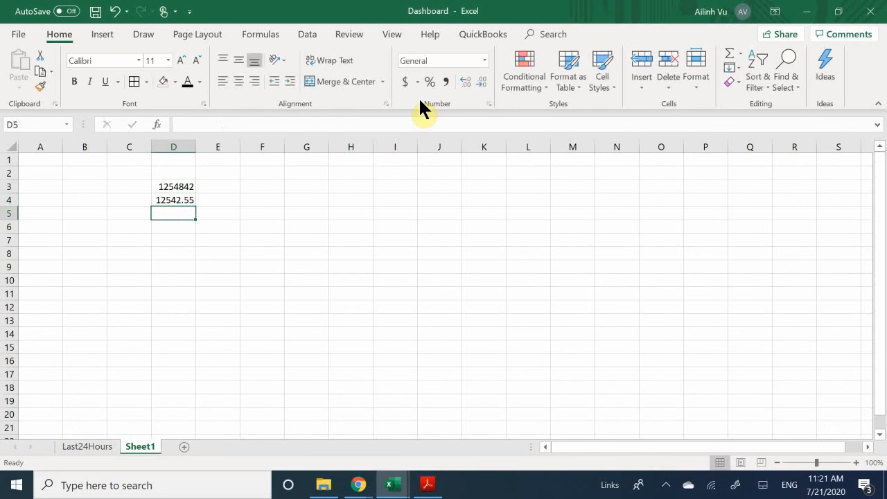
text(1255.215)
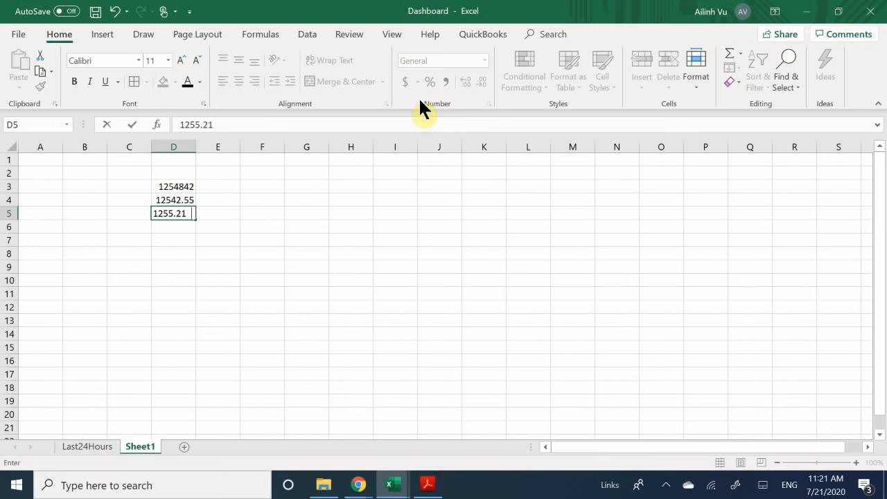
key(Return)
text(215)
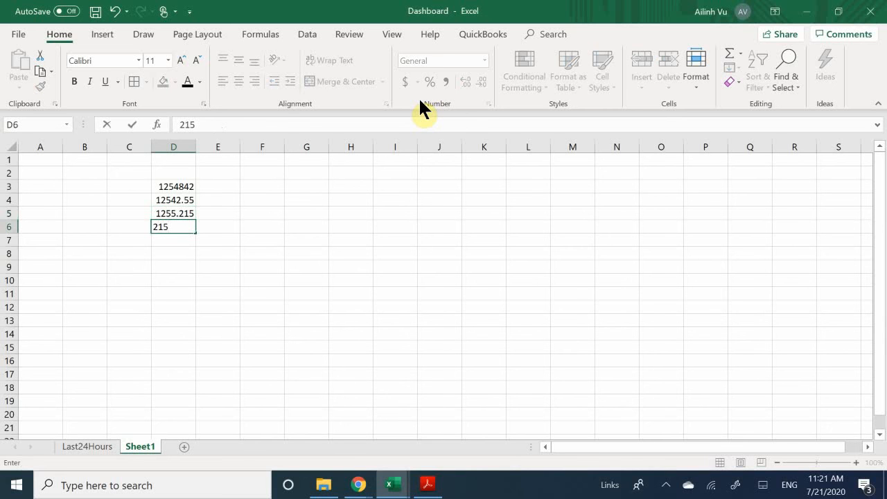
key(Return)
text(2521)
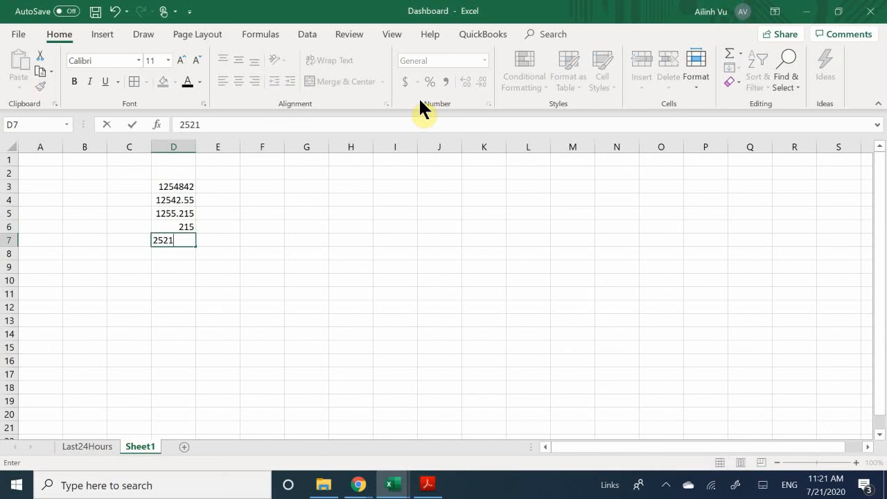
text(.5)
key(Return)
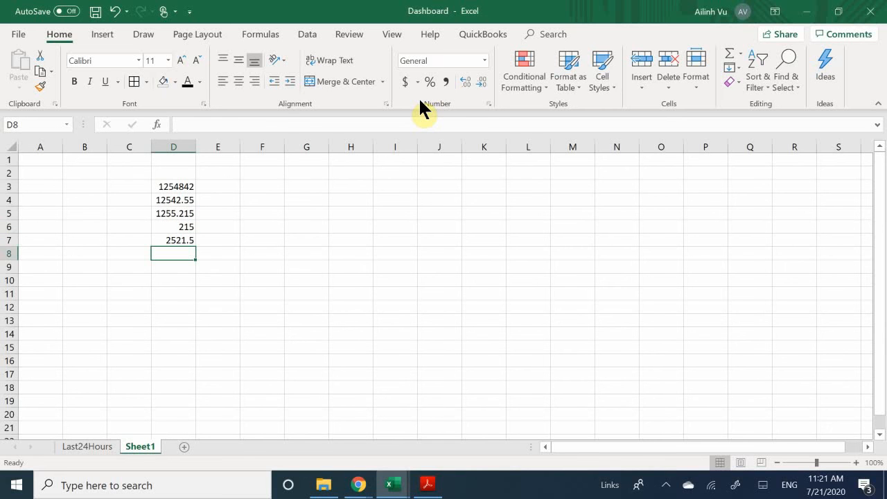
- Zoom to about 148% and widen column D to width 15 so 12542.551 and 1255.2151 show fully
click(835, 462)
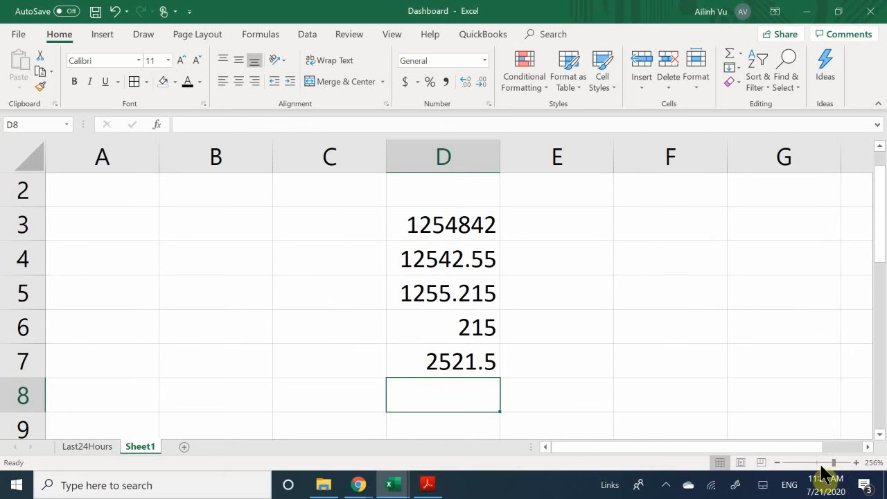
click(823, 462)
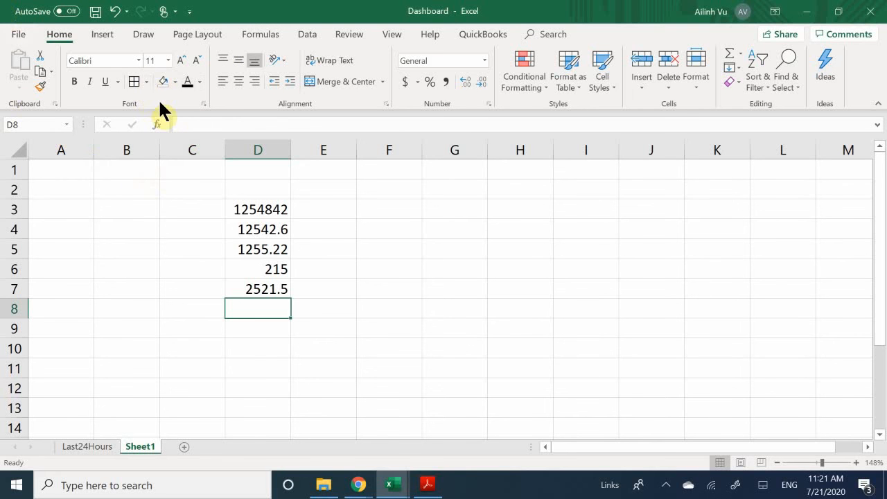
click(294, 146)
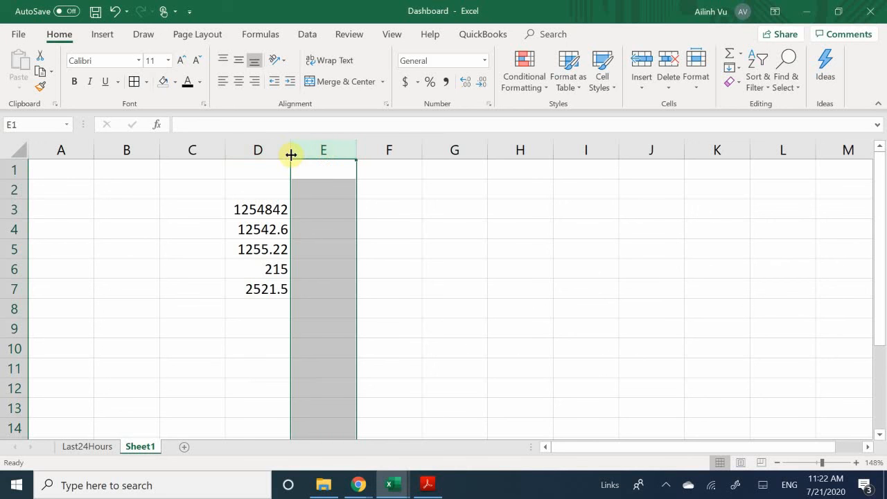
drag(290, 155, 344, 175)
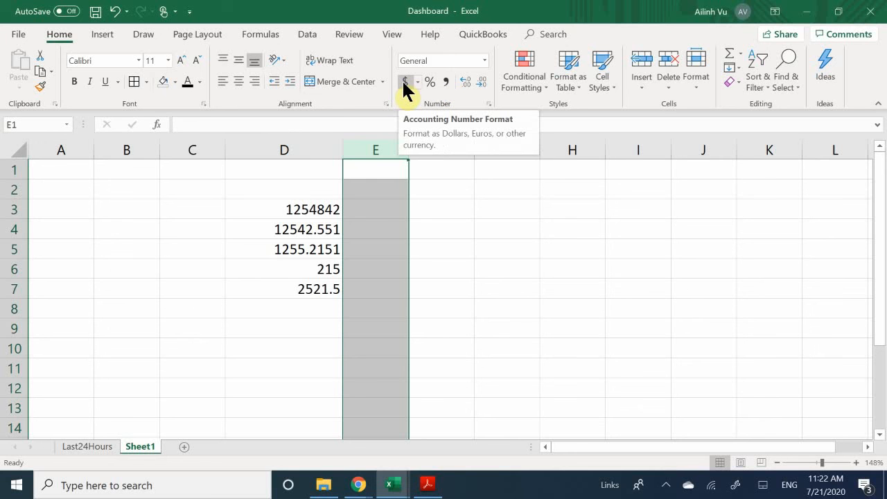
- Give D3 the Accounting format and D4 the Currency format
click(376, 222)
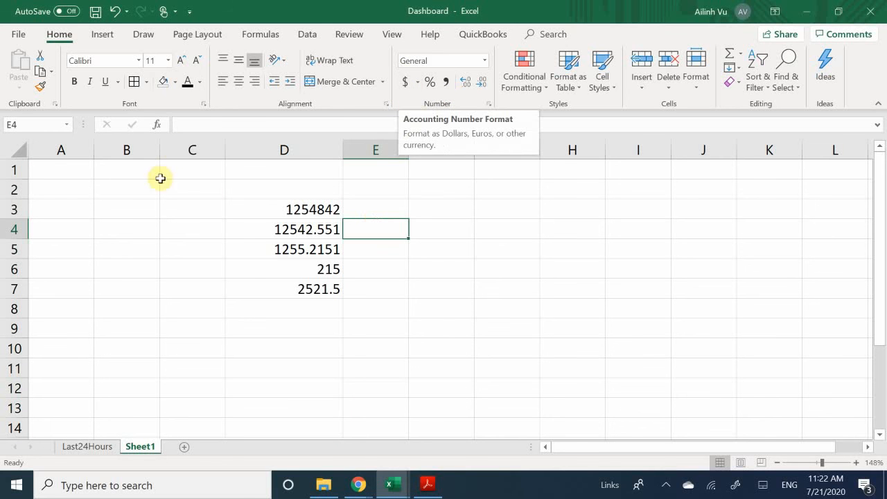
click(278, 205)
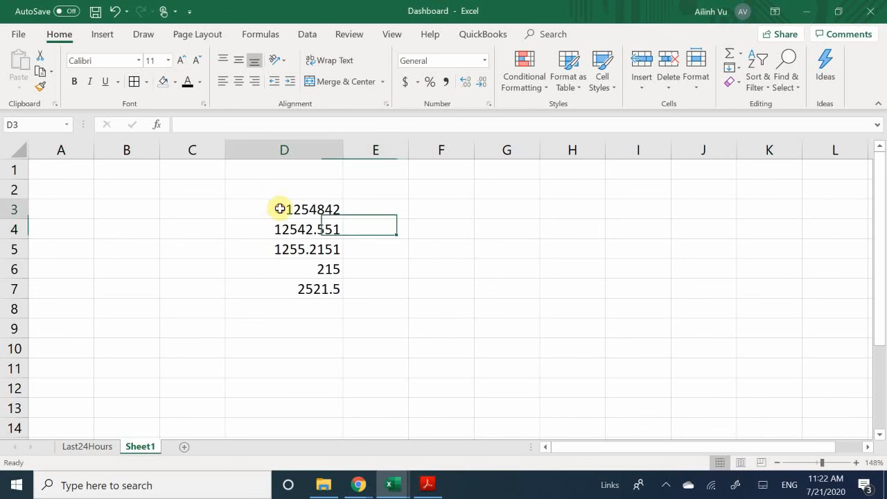
click(405, 83)
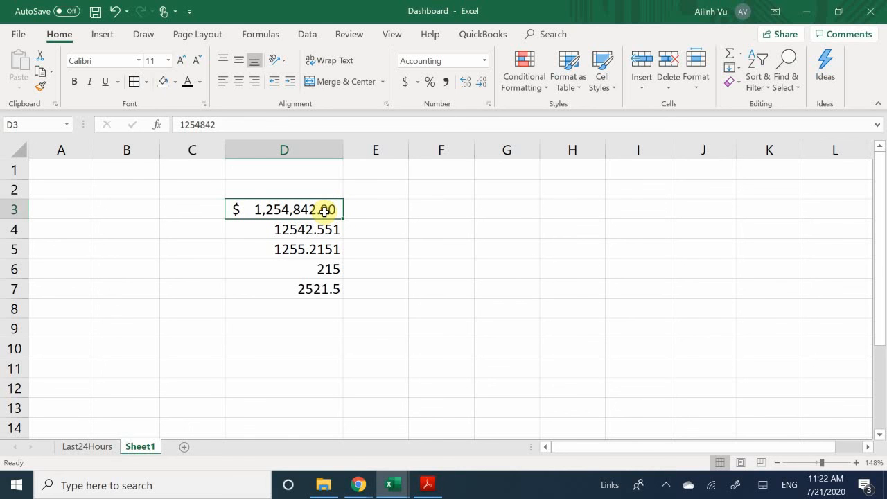
click(294, 229)
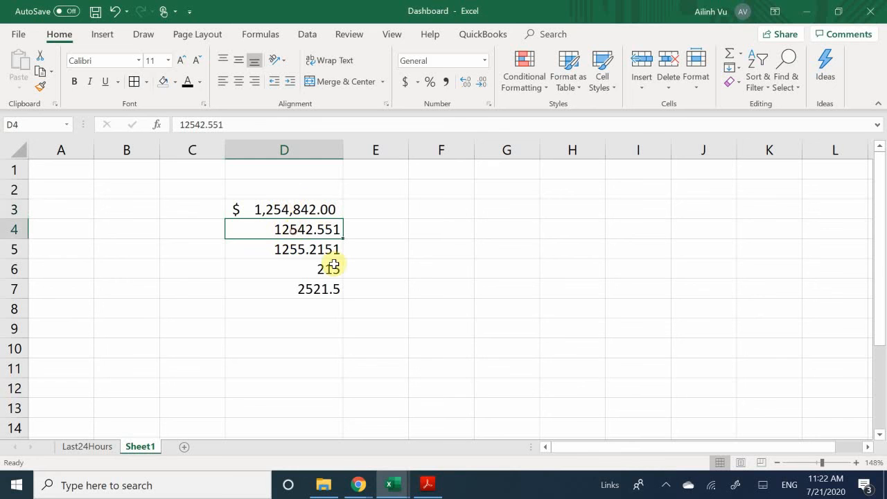
click(486, 61)
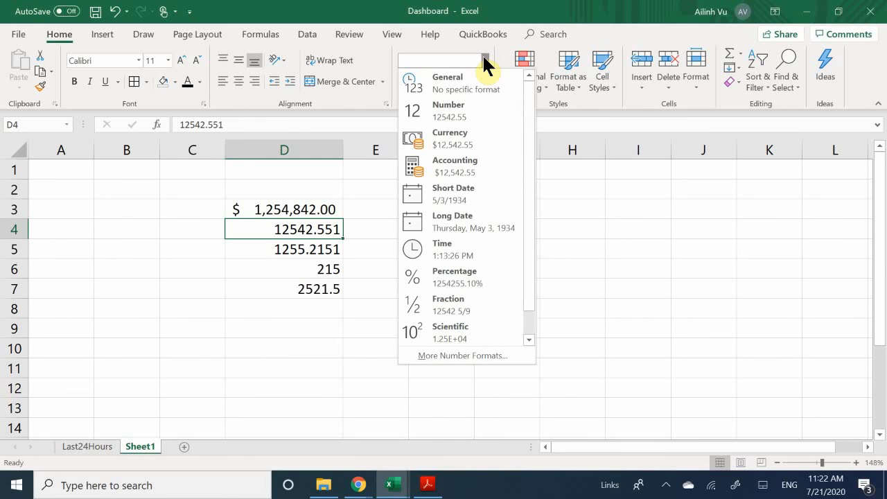
click(443, 136)
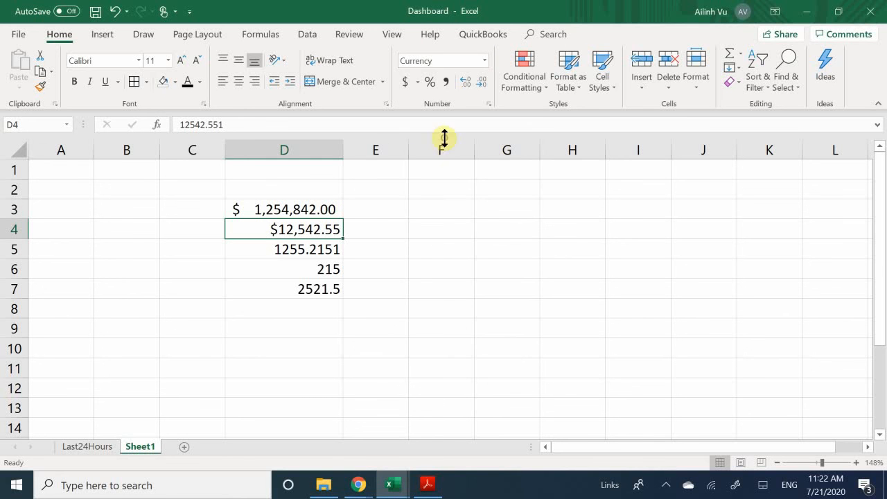
click(373, 224)
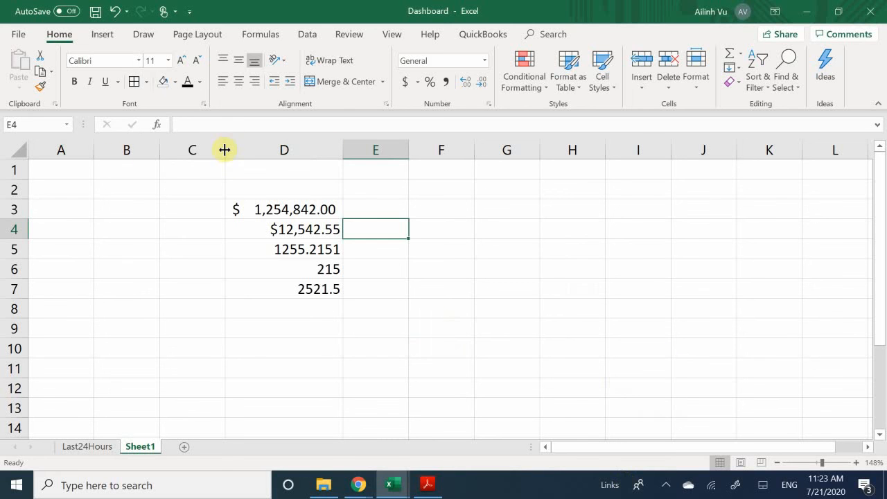
- Widen column C and label C3 'Accounting' and C4 'Currency'
drag(224, 148, 311, 163)
click(249, 214)
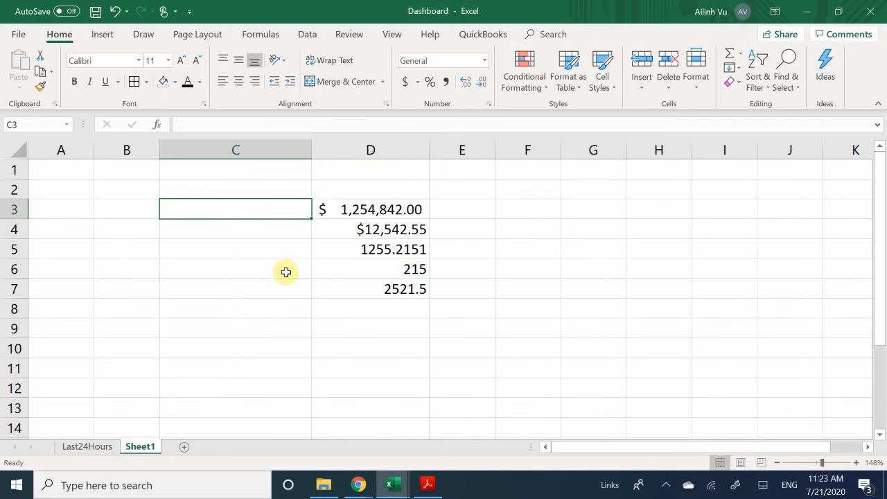
text(Accouin)
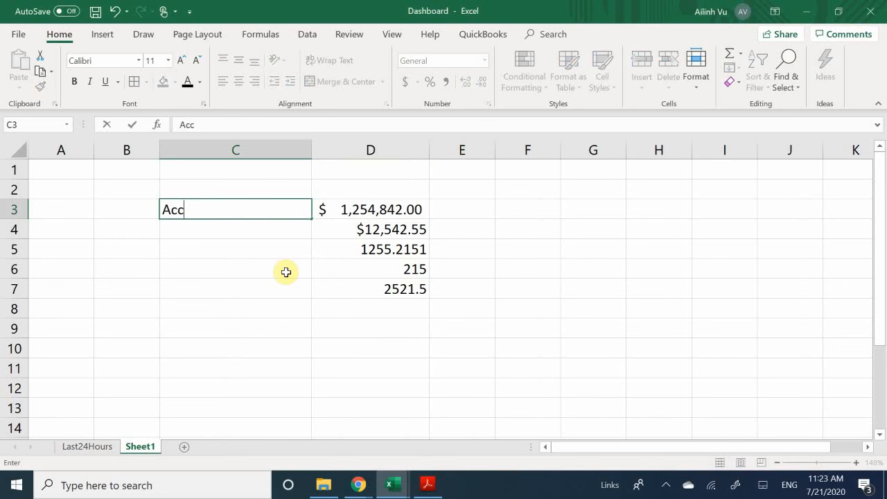
key(BackSpace)
key(BackSpace)
text(nting)
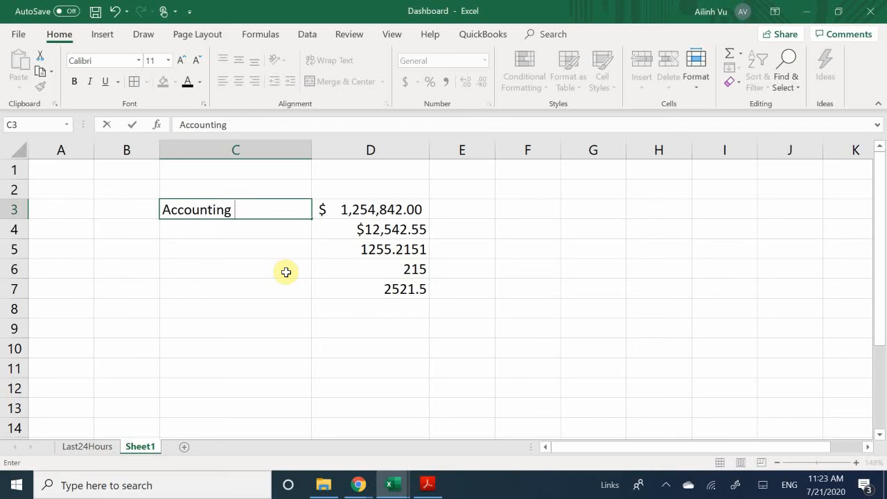
key(Return)
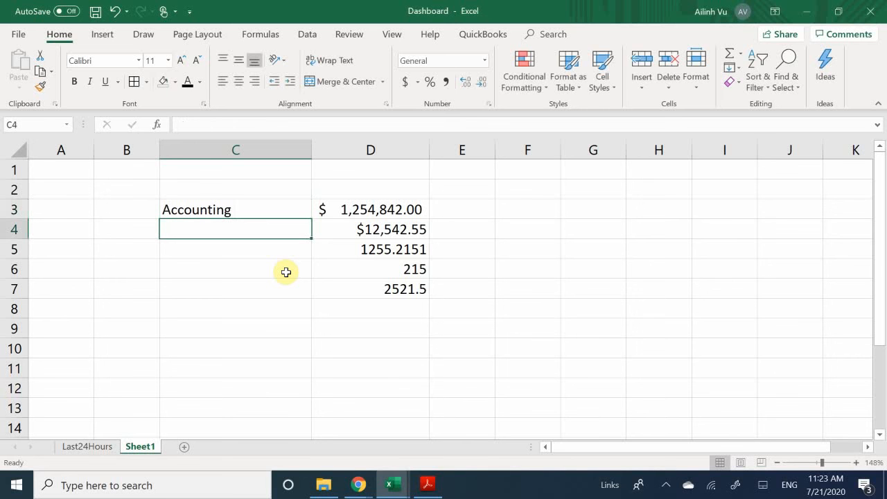
text(Currency)
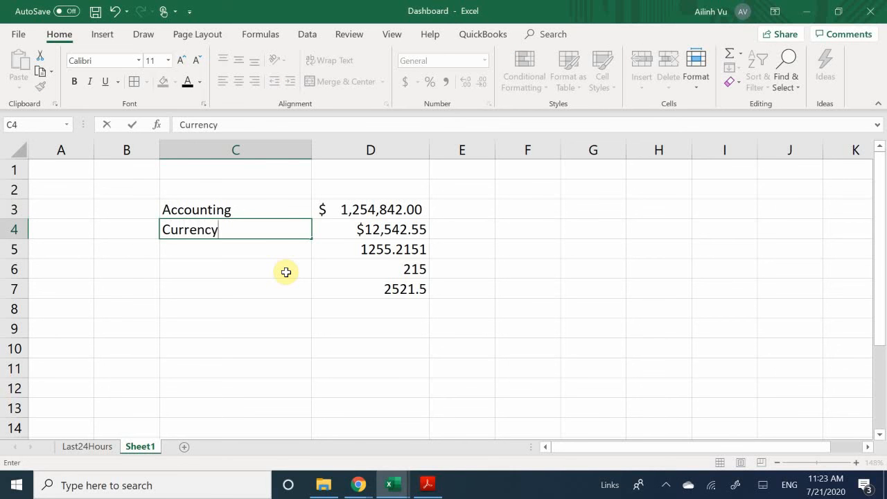
key(Return)
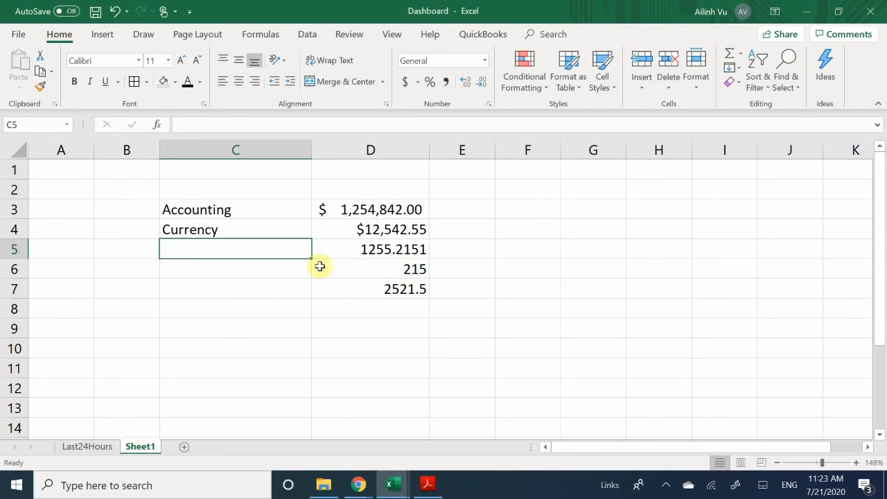
- Apply Comma Style to D5 so it shows 1,255.22, and label C5 'Comma Style'
click(319, 229)
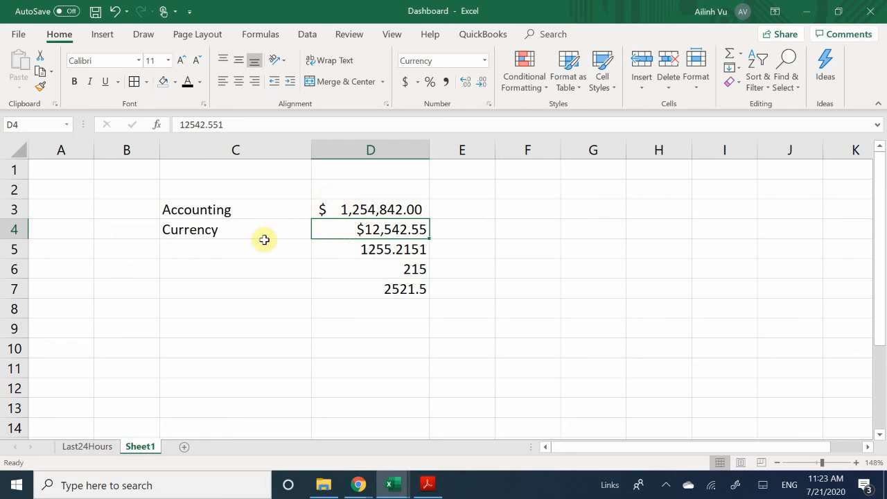
click(333, 252)
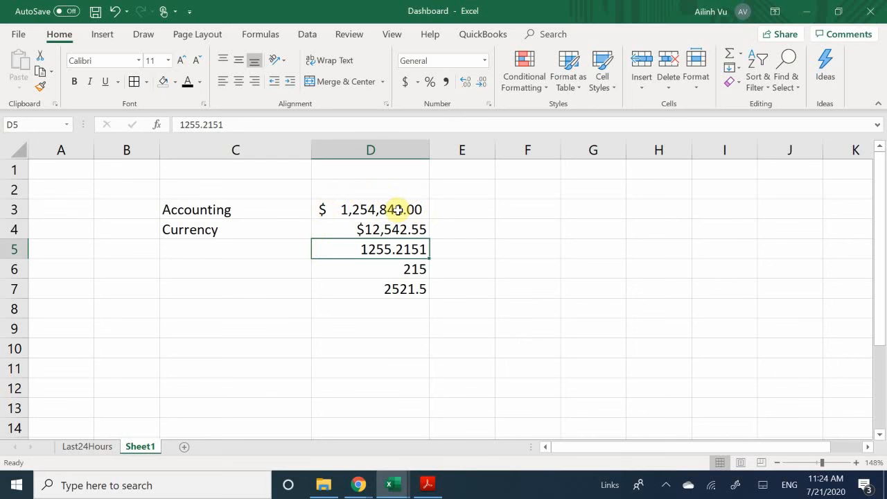
click(447, 83)
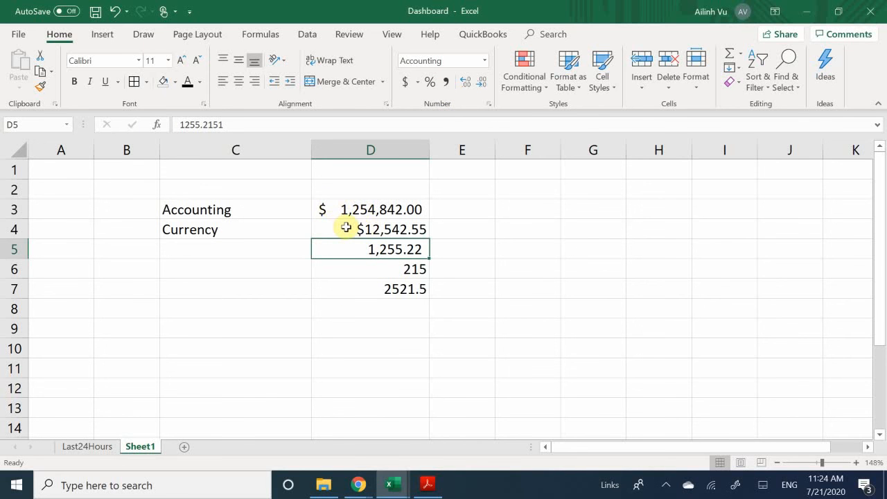
click(244, 247)
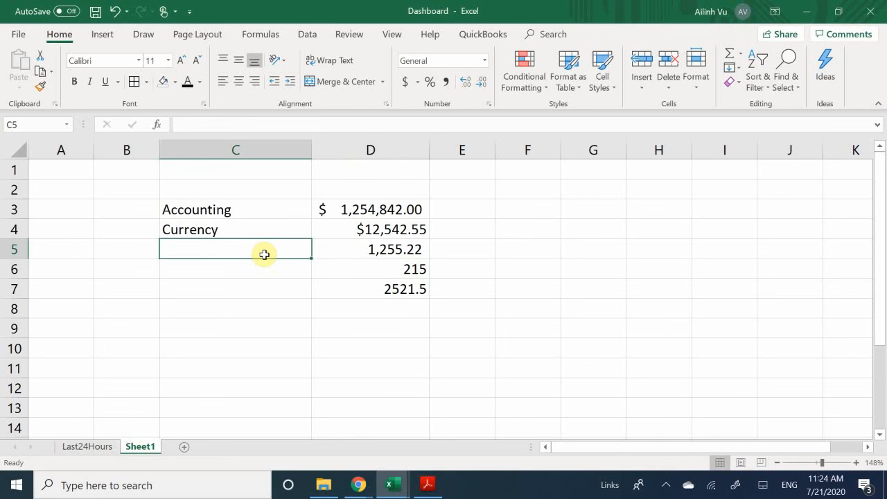
text(Com)
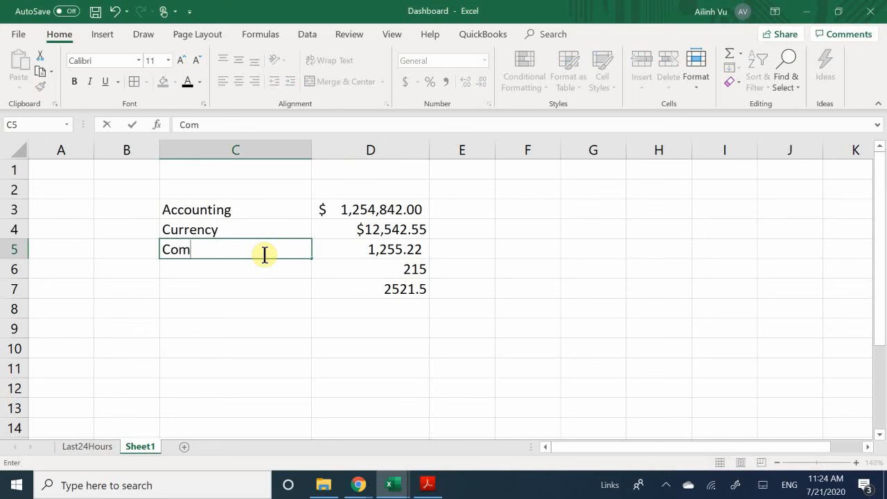
text(ma Style)
key(Return)
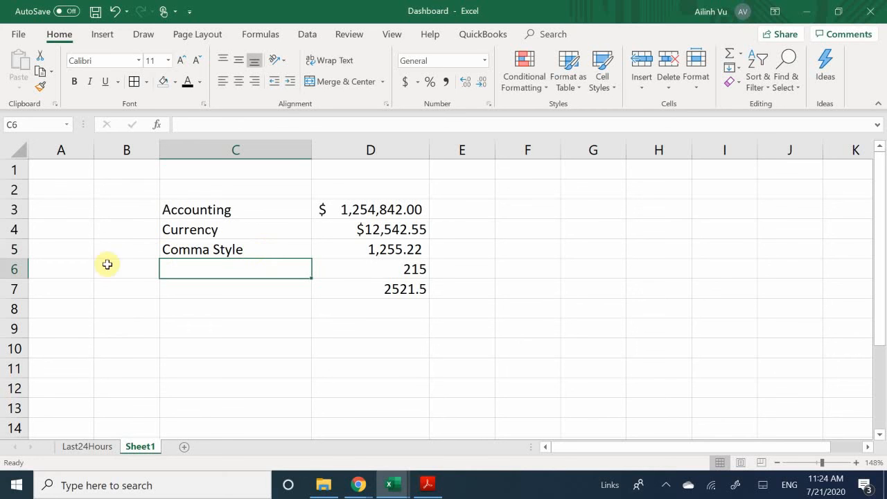
- Insert two blank rows at row 6, above the 215 value
click(20, 270)
right_click(19, 269)
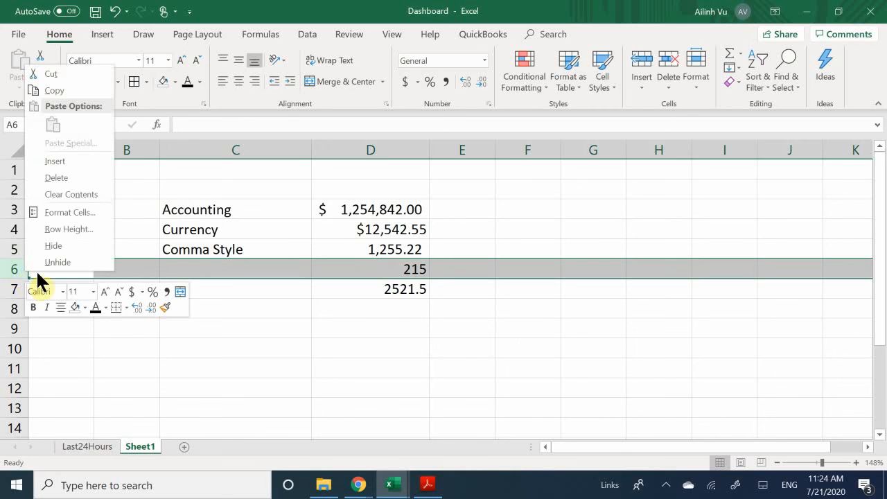
click(66, 157)
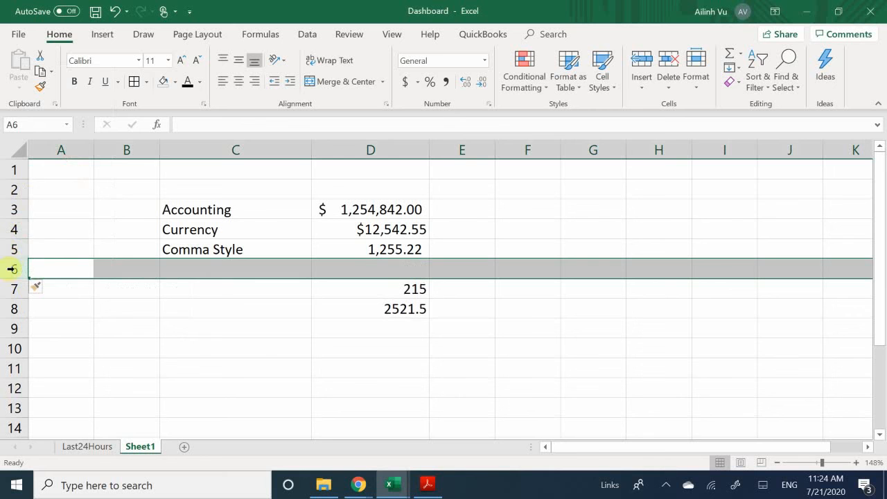
right_click(16, 271)
click(69, 167)
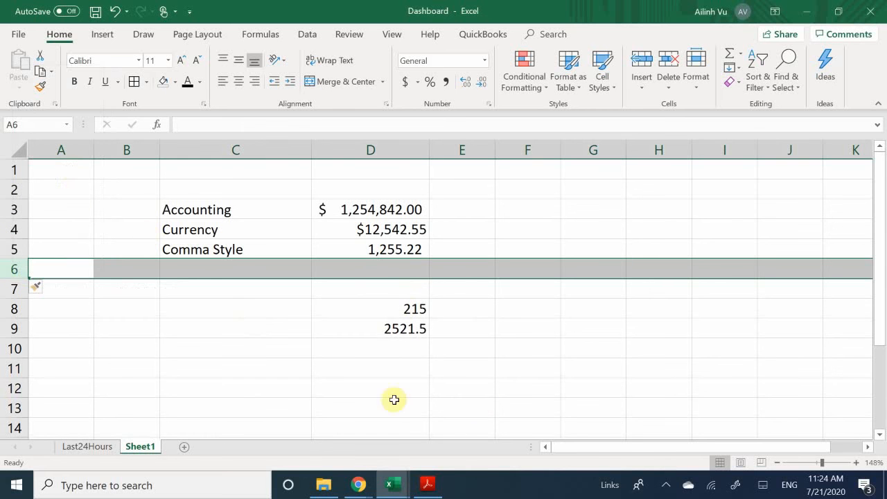
- Enter 25 in D6 and .25 in D7
click(368, 270)
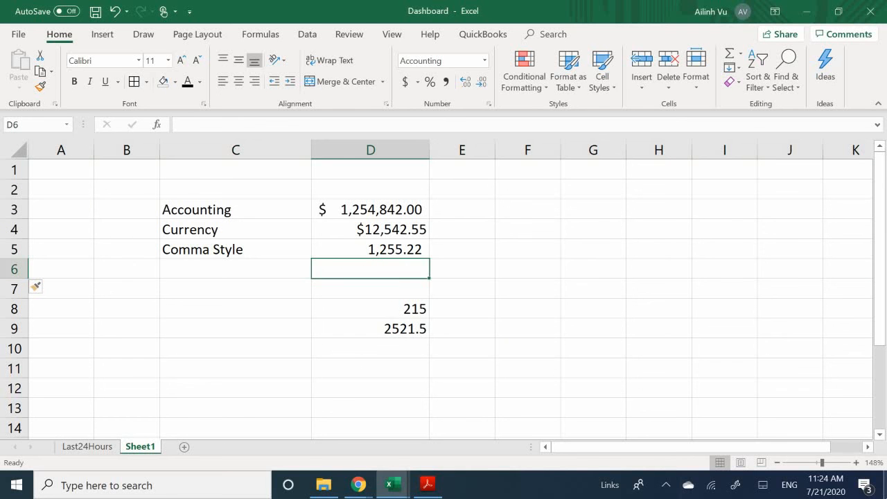
text(25)
key(Return)
text(.25)
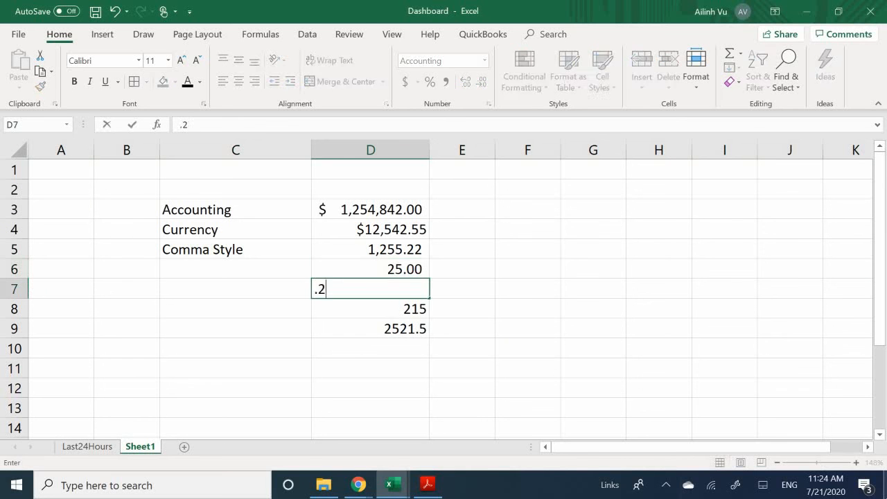
key(Return)
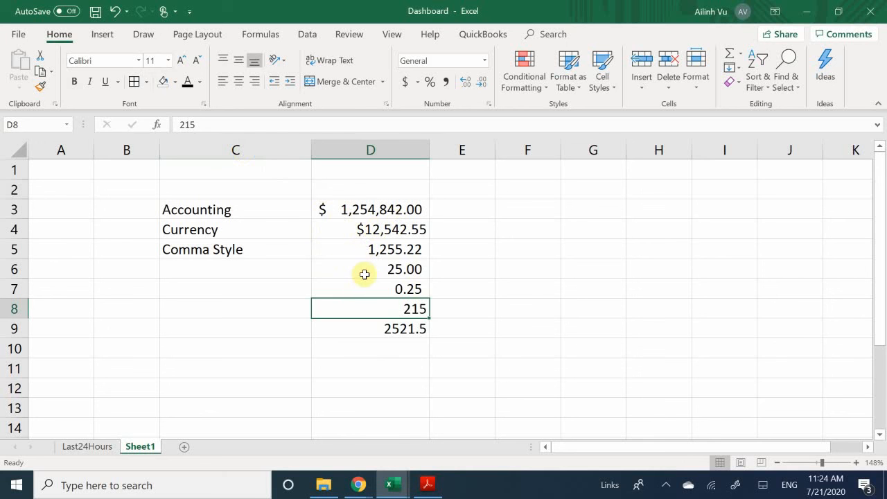
click(367, 272)
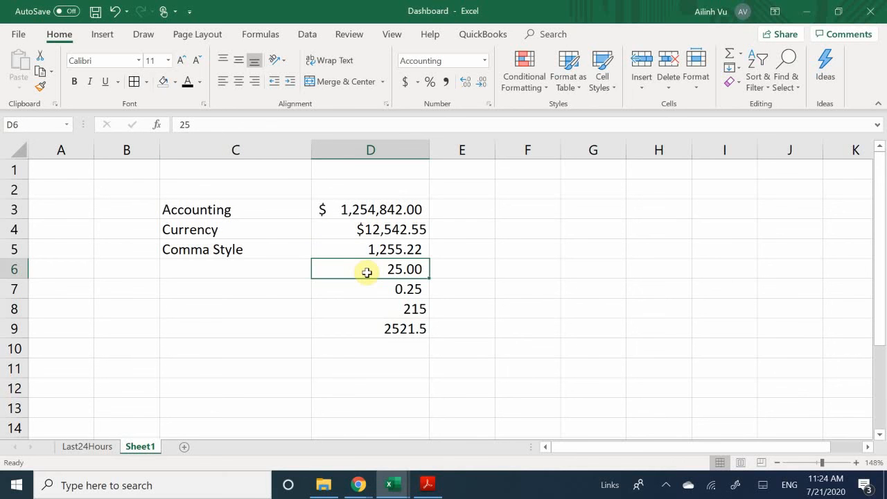
drag(370, 204, 389, 341)
click(468, 263)
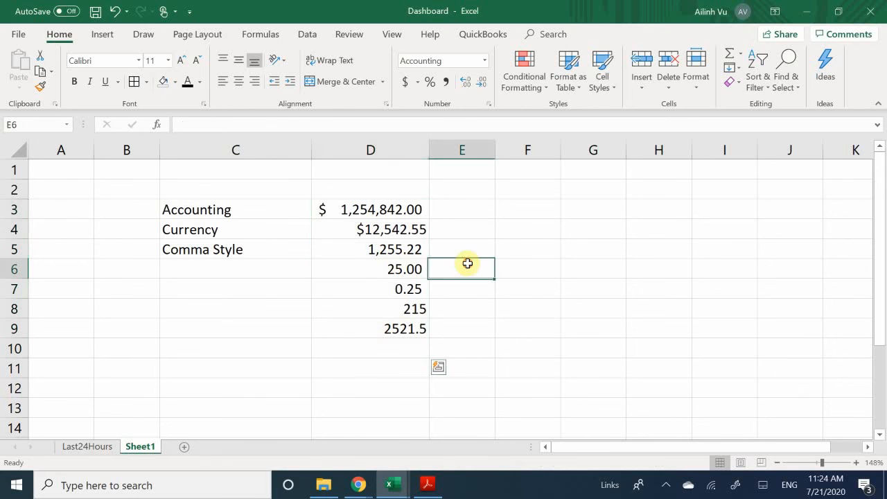
click(361, 266)
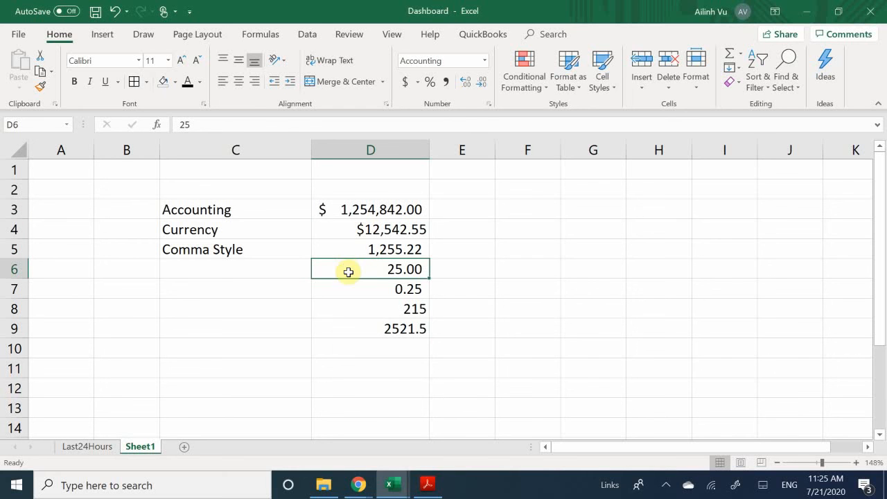
- Apply Percent Style to D6 and label C6 'Percentage'
click(431, 85)
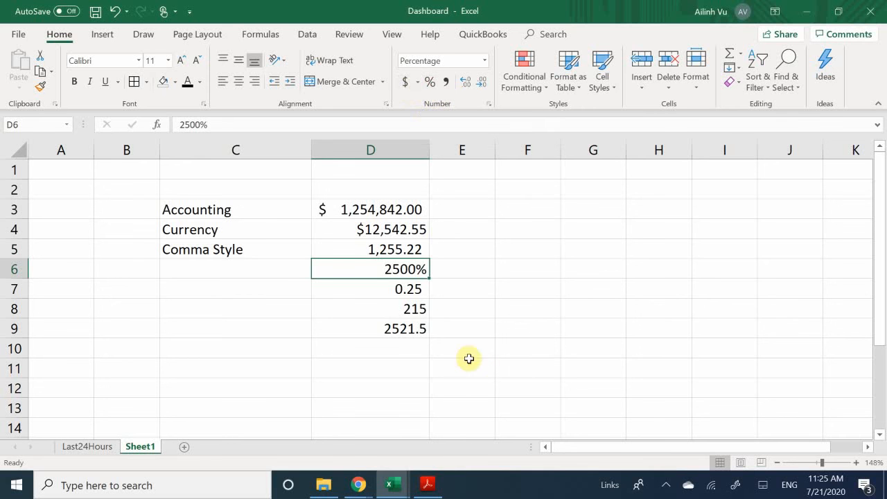
click(271, 270)
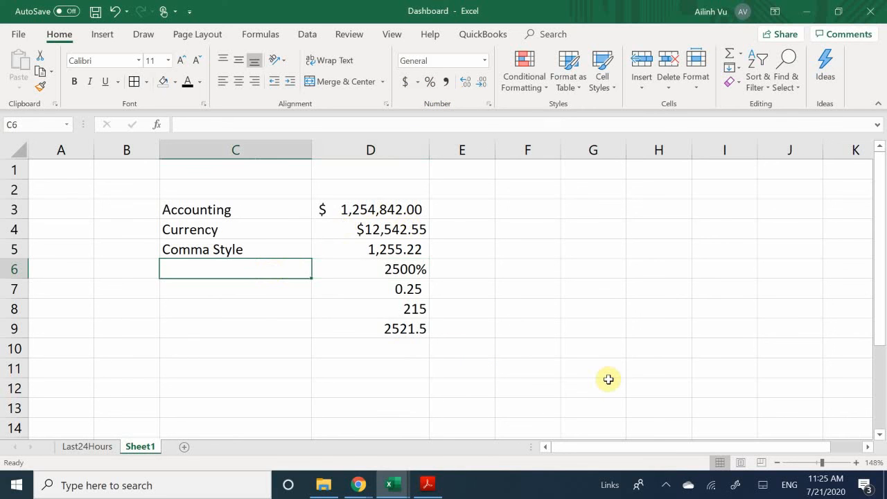
text(Percentage)
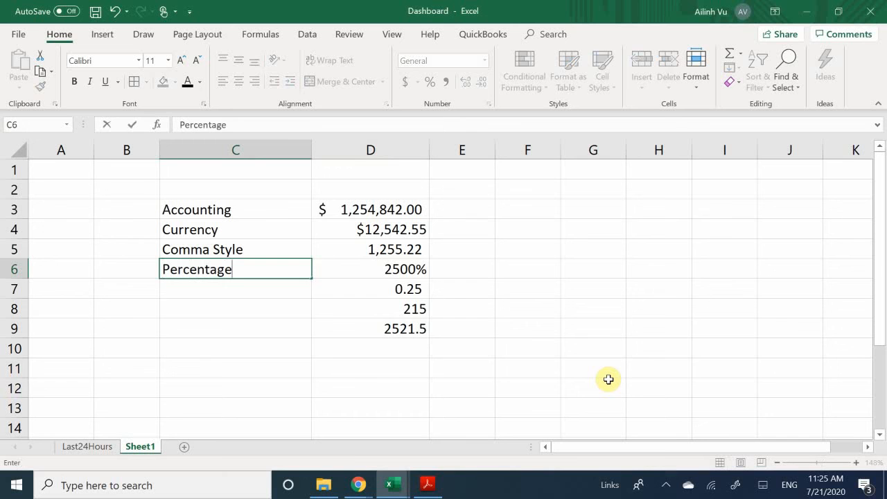
key(Return)
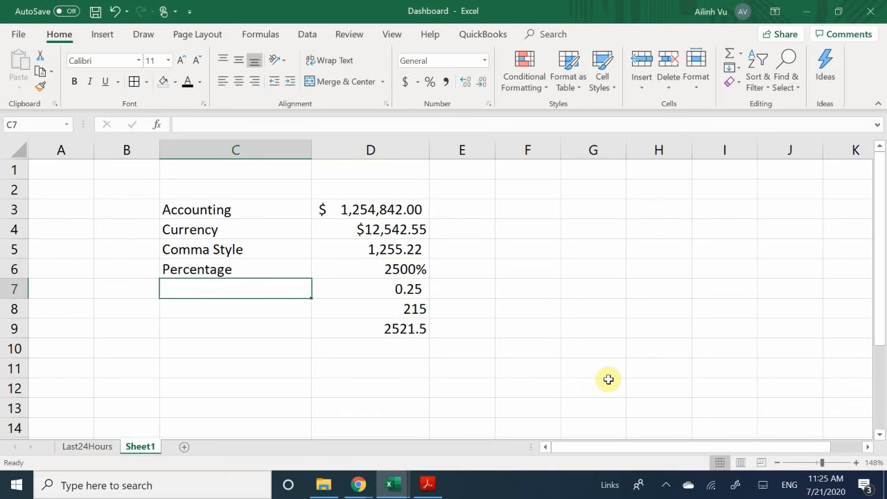
key(Right)
key(Up)
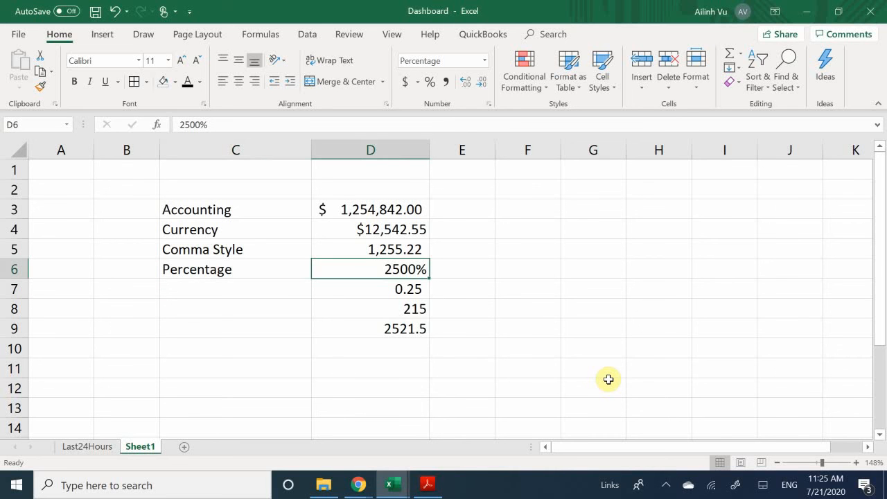
key(Right)
key(Left)
key(Down)
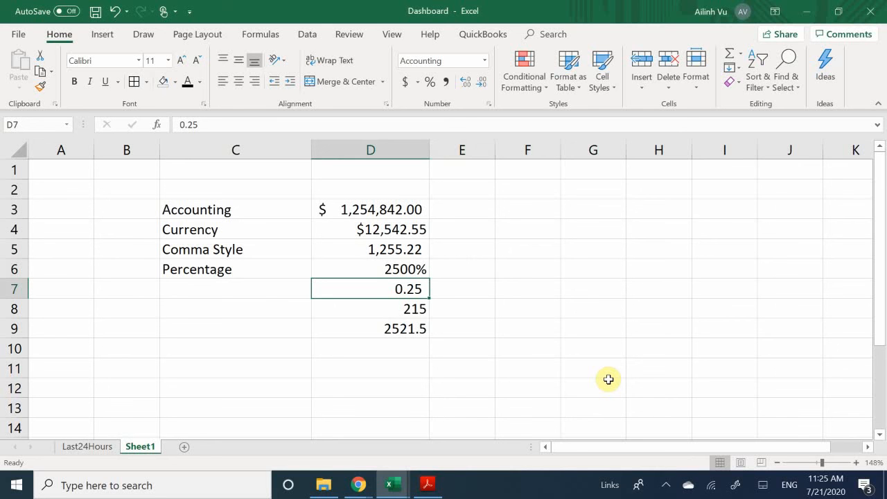
key(Up)
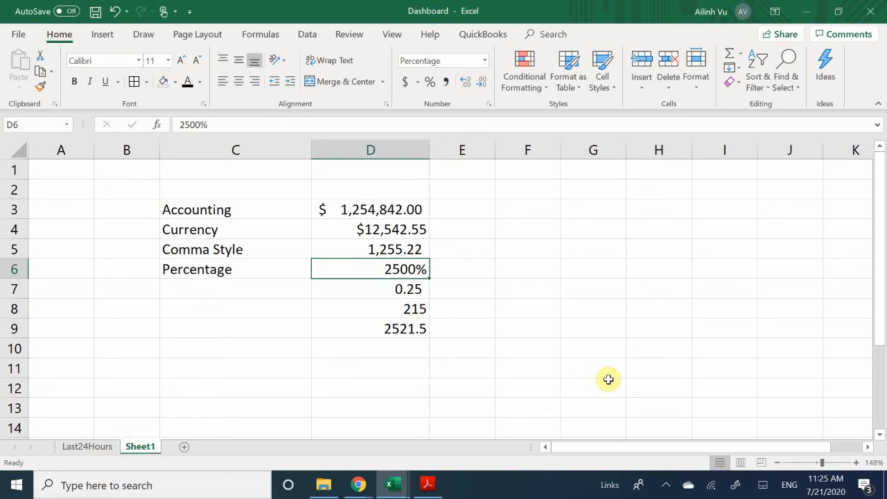
- Add the note '25*100' in E6 and re-enter D6 as 25%
key(Right)
text(25)
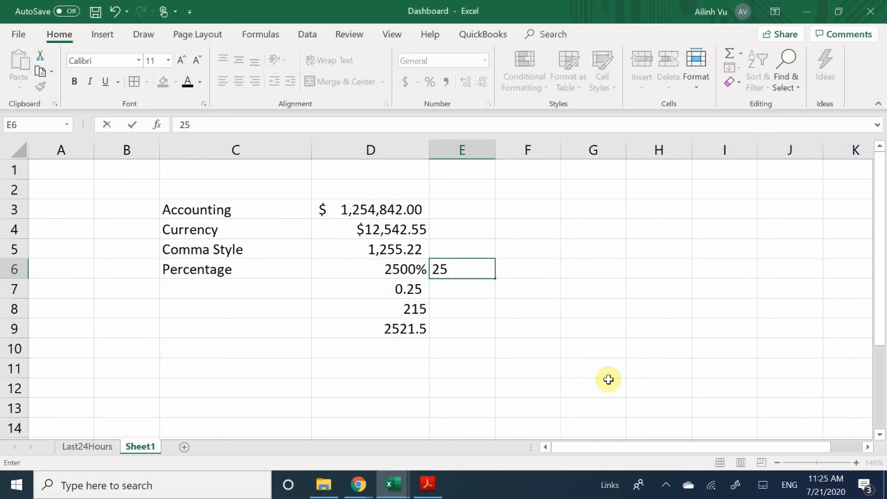
text(*100)
key(Return)
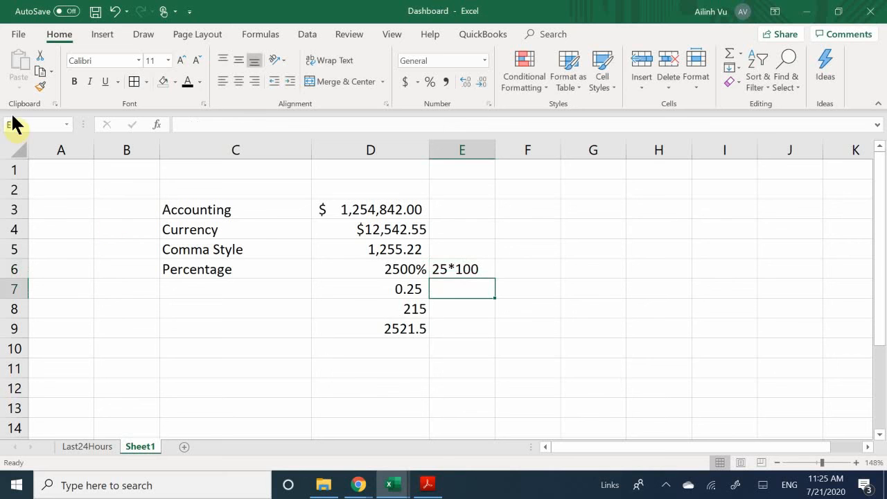
click(403, 274)
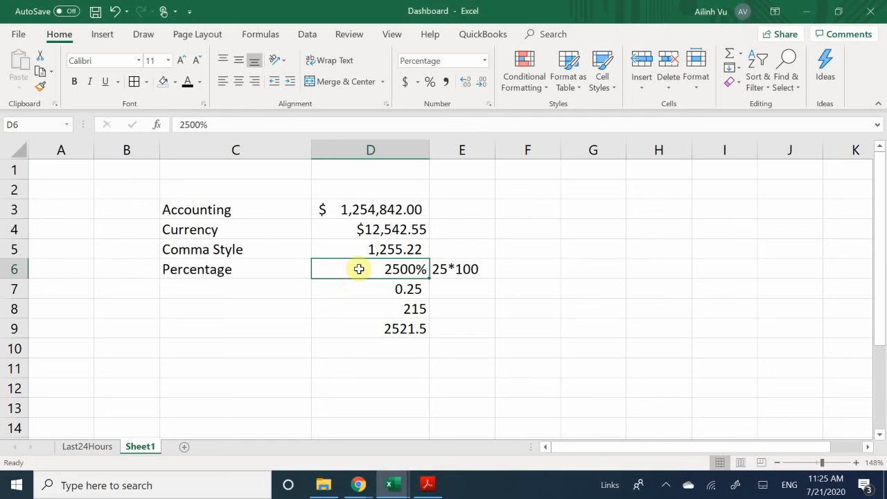
text(25%)
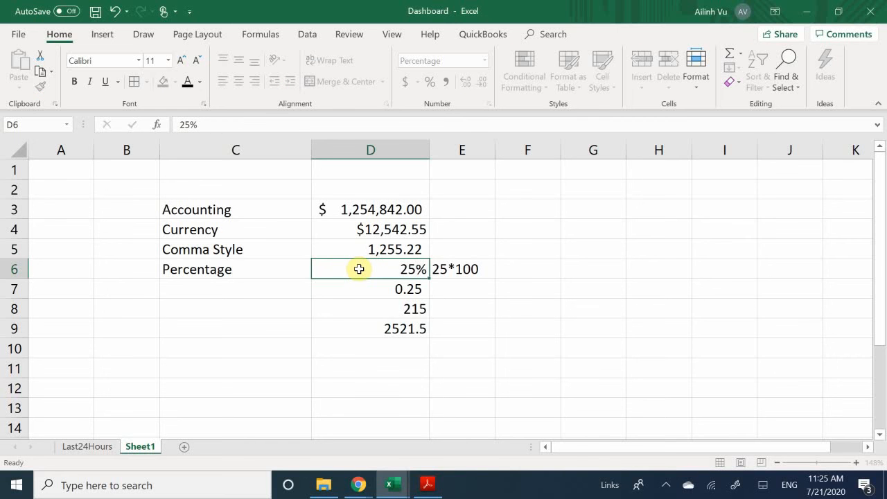
key(Return)
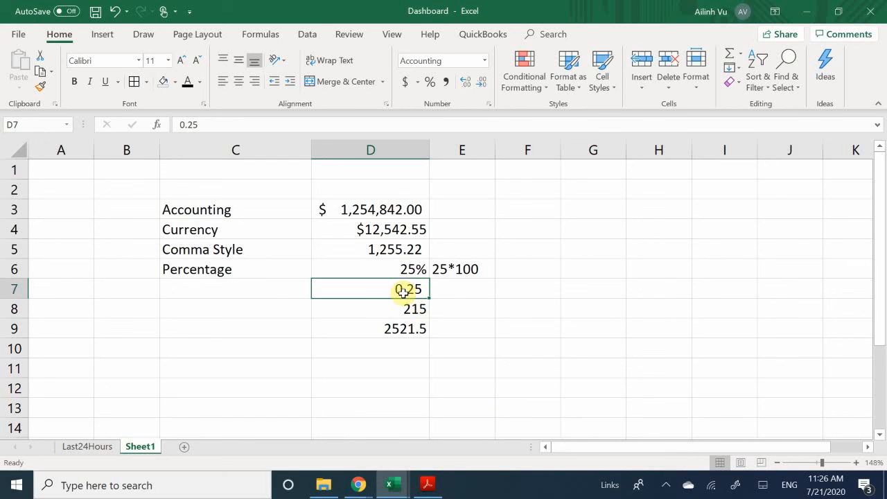
- Format D7's 0.25 as a percentage and add the note '0.25*100' in E7
click(429, 81)
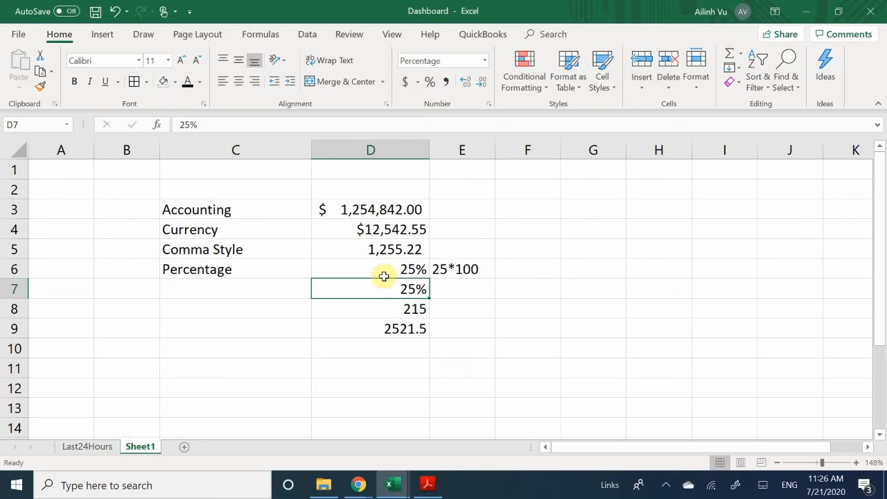
click(259, 287)
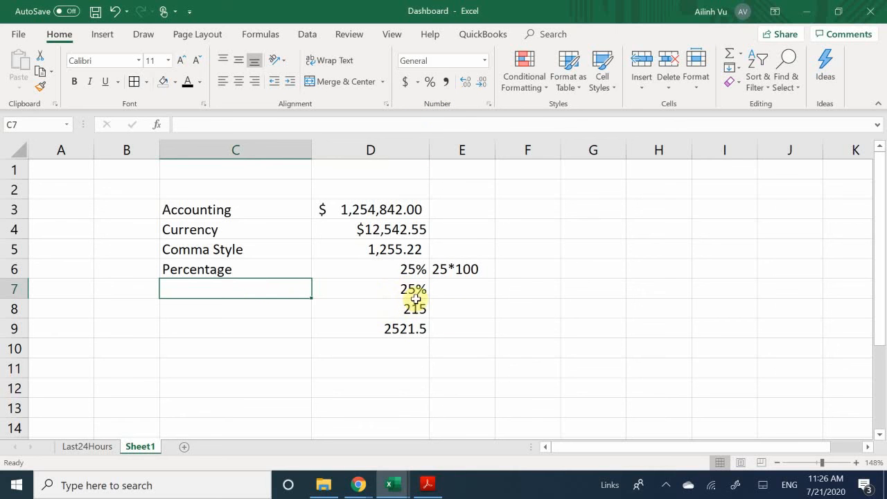
click(466, 290)
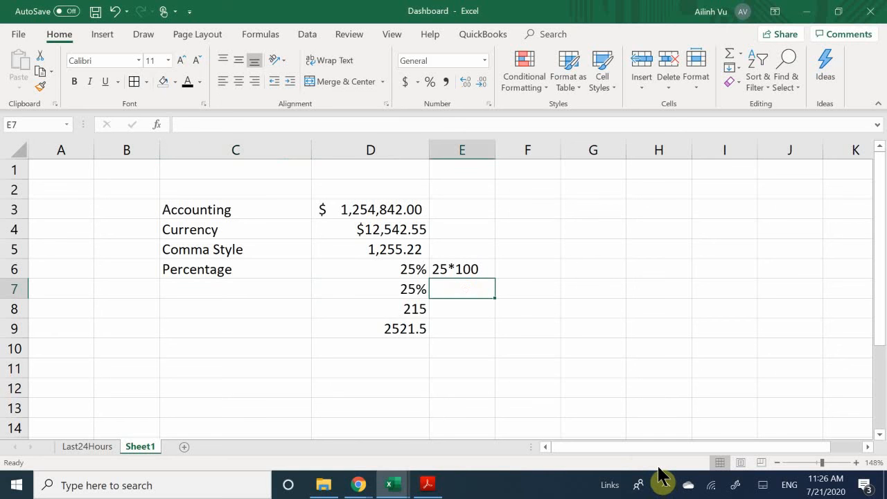
text(0.25)
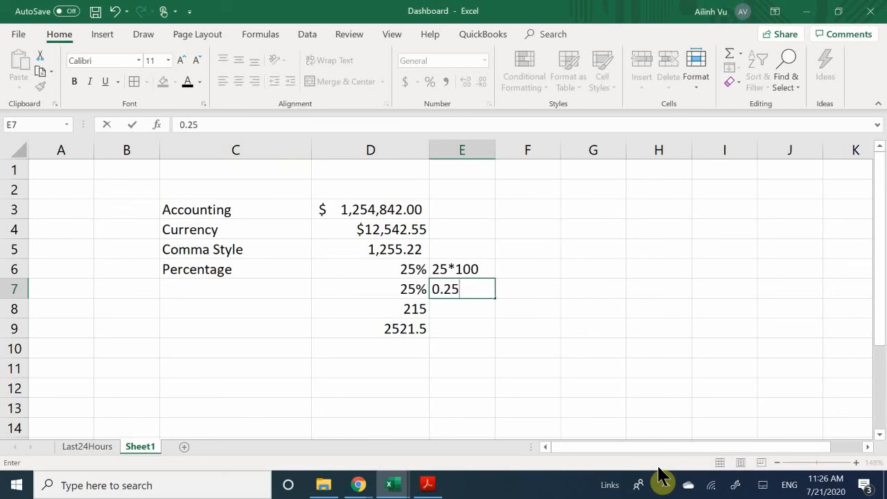
text(*100)
key(Return)
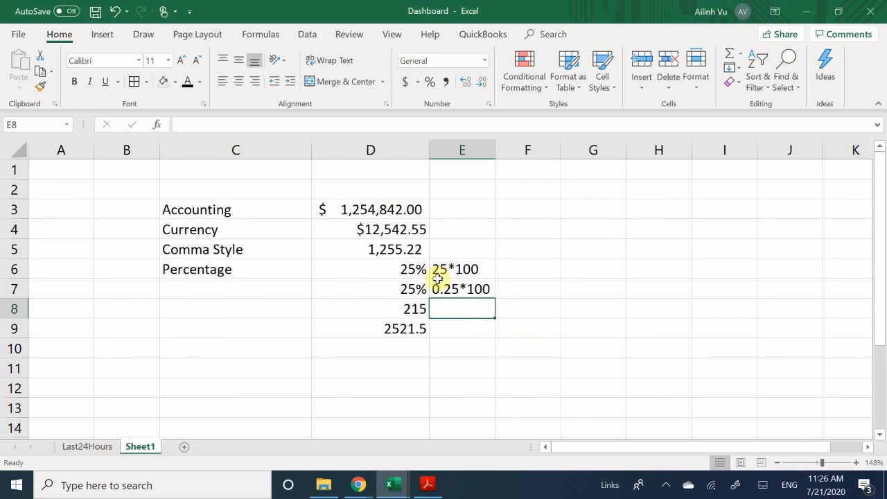
- Label C7 'Percemtage' next to the second percentage value
click(247, 292)
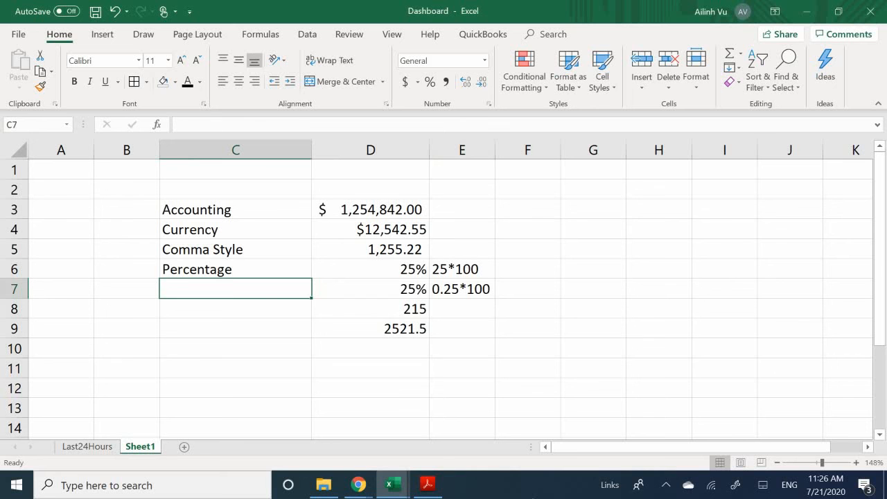
text(Percemtage)
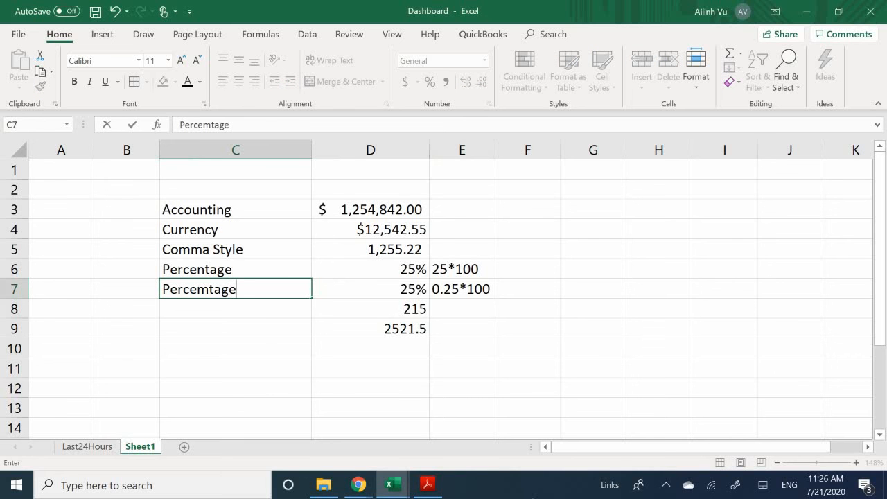
key(Return)
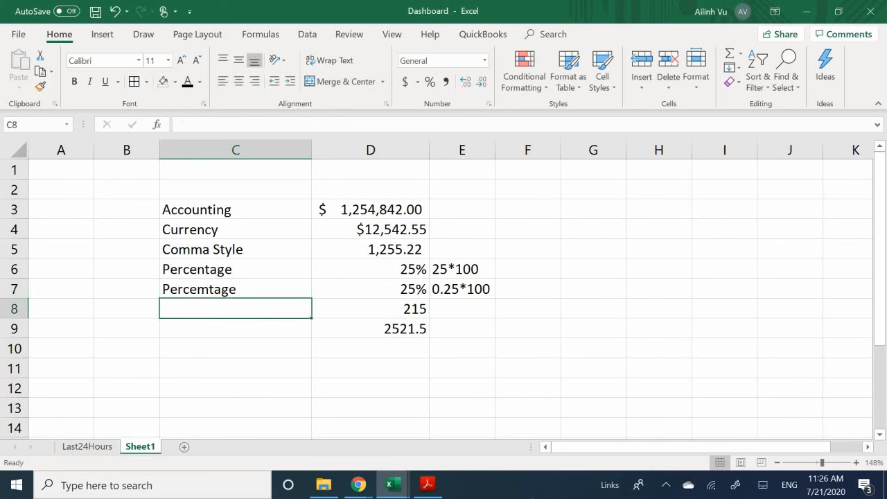
click(382, 302)
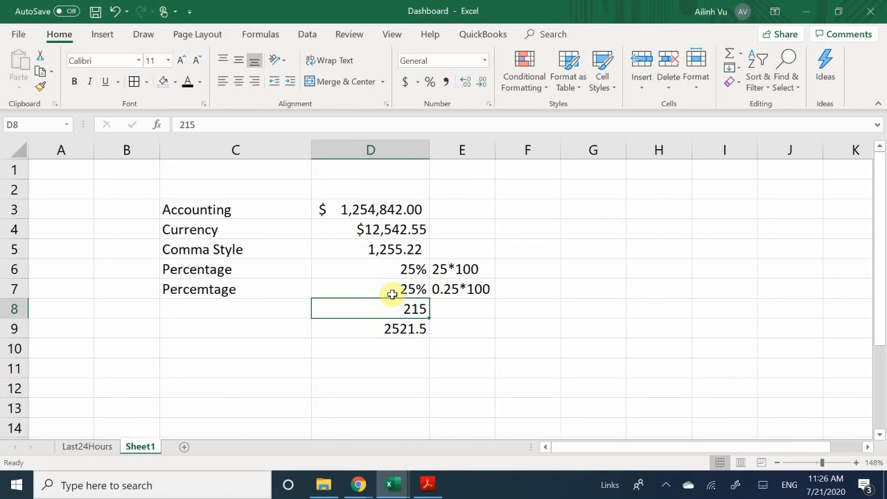
click(271, 310)
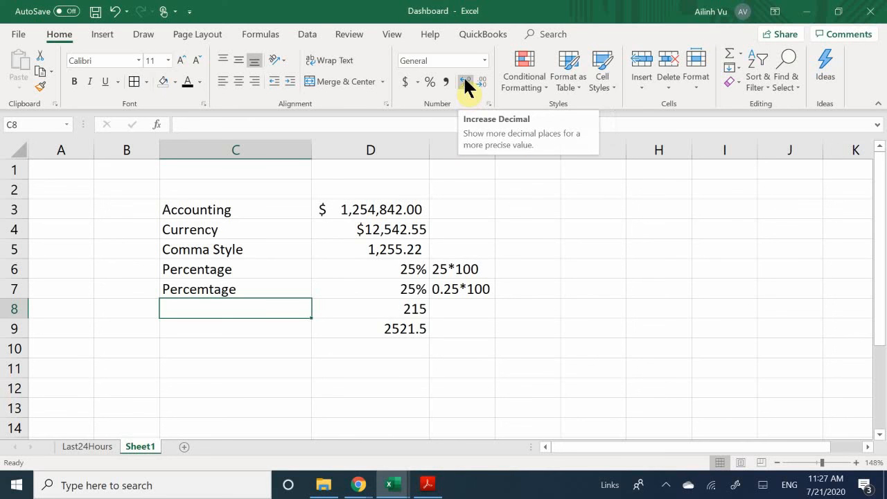
click(364, 308)
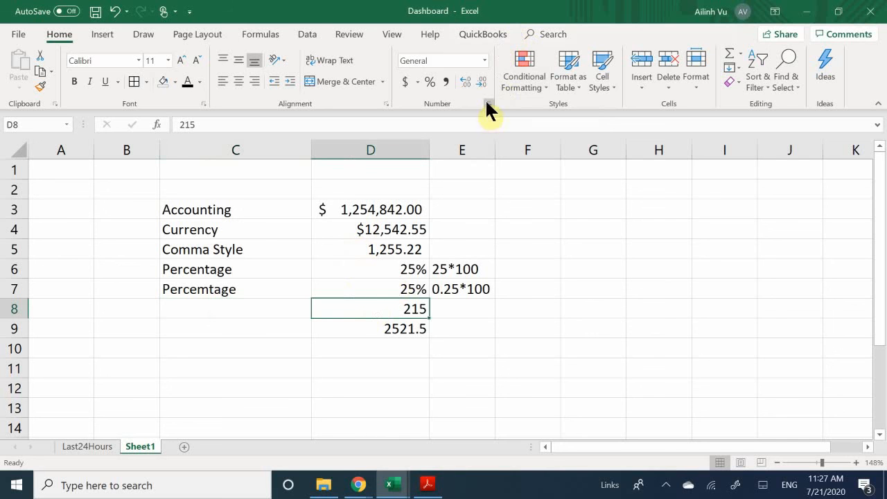
- Increase D8's decimals five times so 215 shows as 215.00000
click(464, 84)
click(464, 84)
click(464, 83)
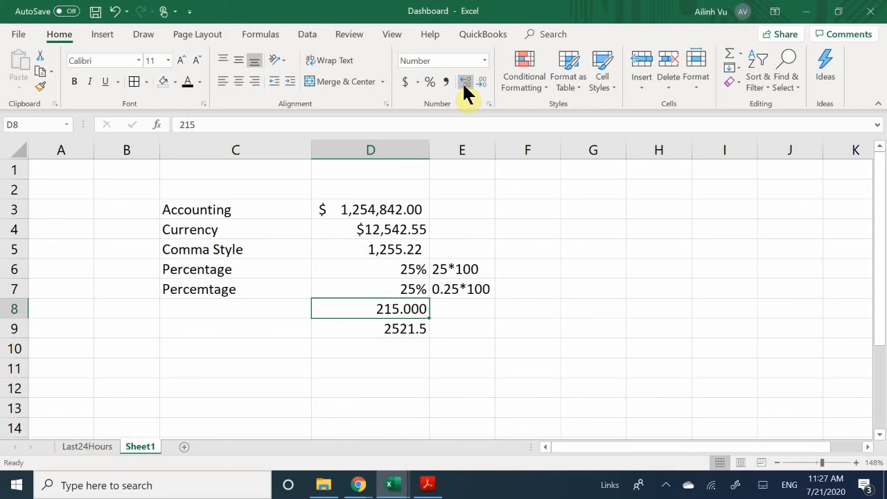
click(464, 83)
click(463, 83)
- Adjust D9's decimals so 2521.5 shows as 2521.5000000
click(378, 331)
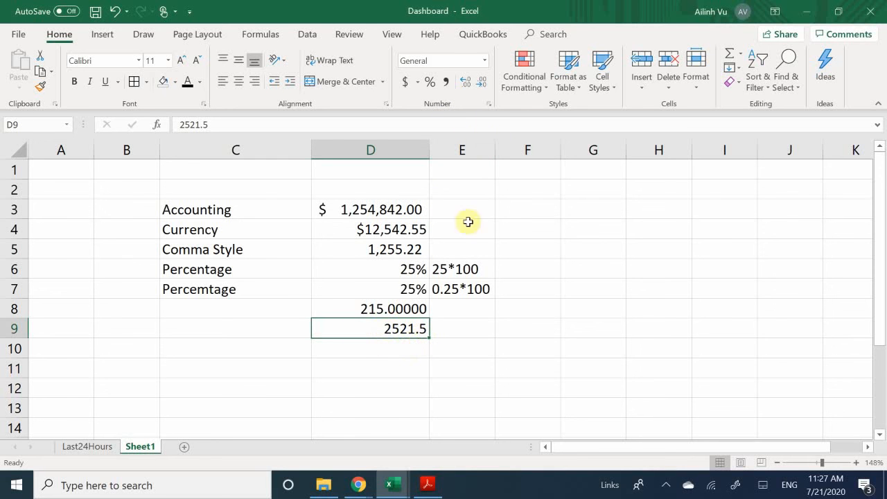
click(483, 83)
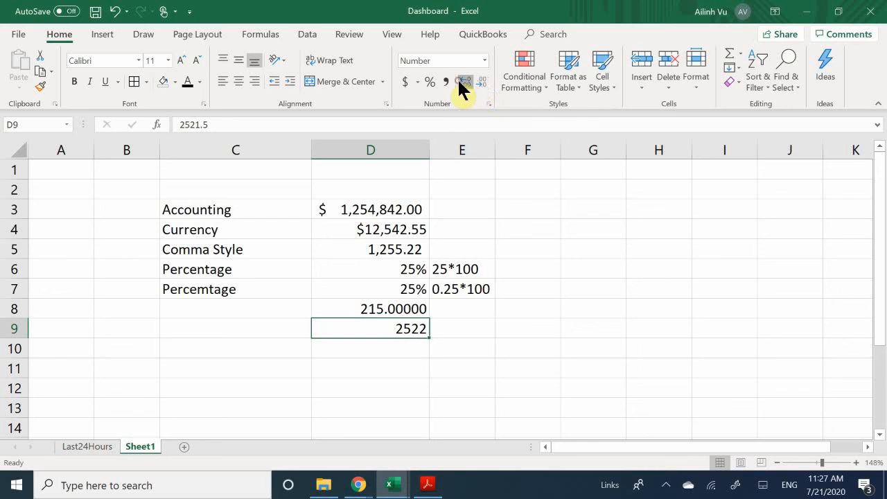
click(463, 81)
click(461, 81)
click(461, 80)
click(461, 81)
click(461, 80)
click(461, 80)
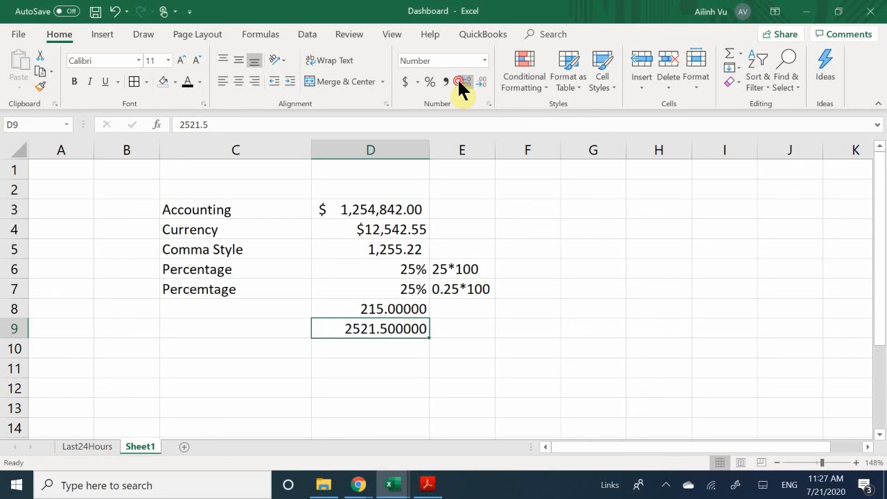
click(461, 80)
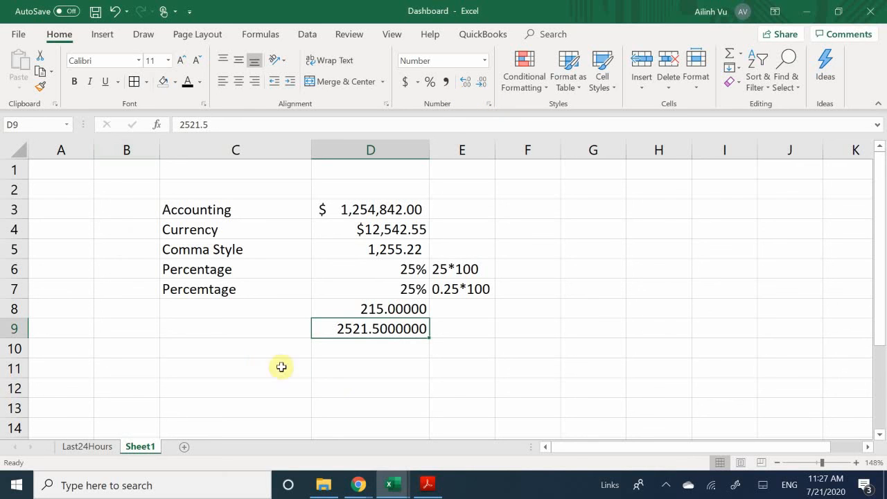
click(349, 352)
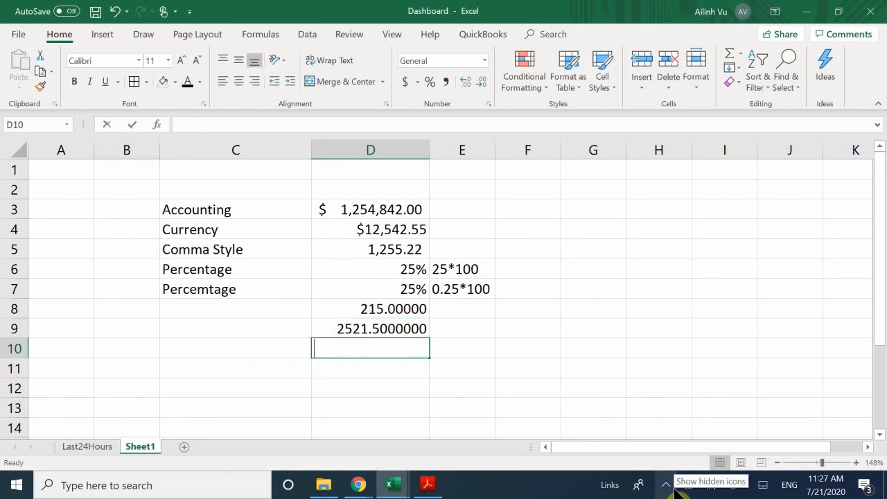
- Enter the formula =1/3 in D10
text(=1/3)
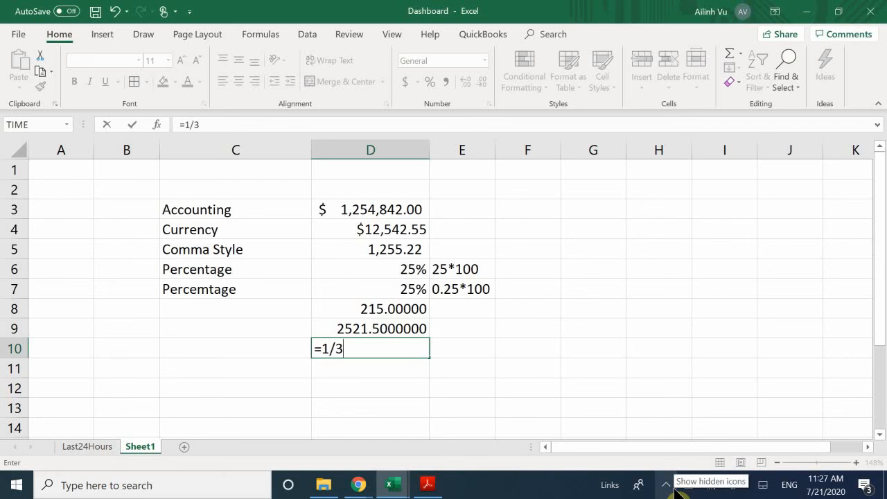
key(Return)
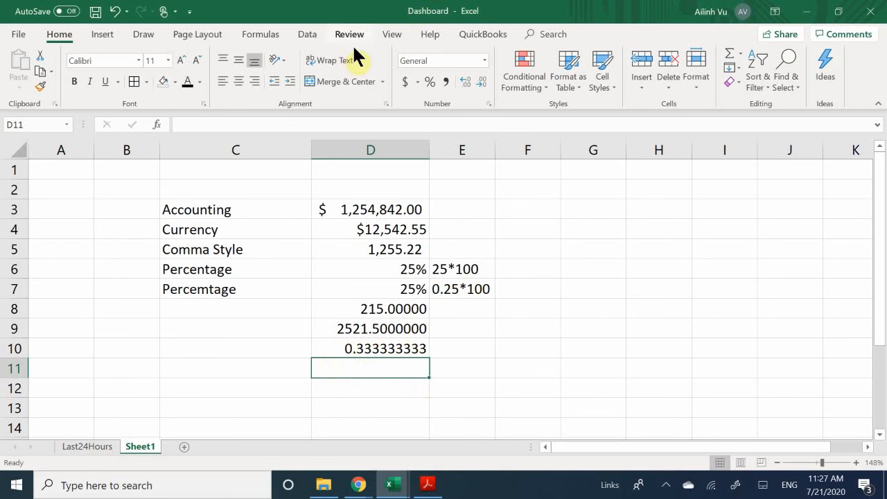
click(483, 82)
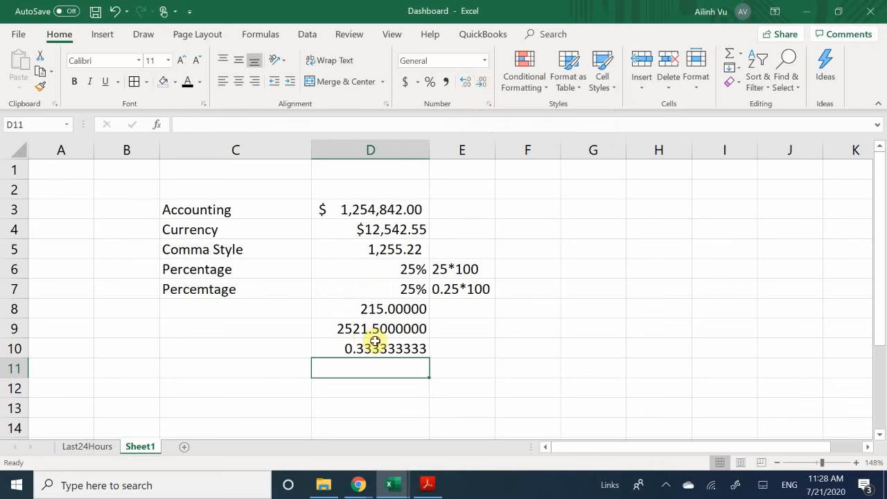
click(374, 347)
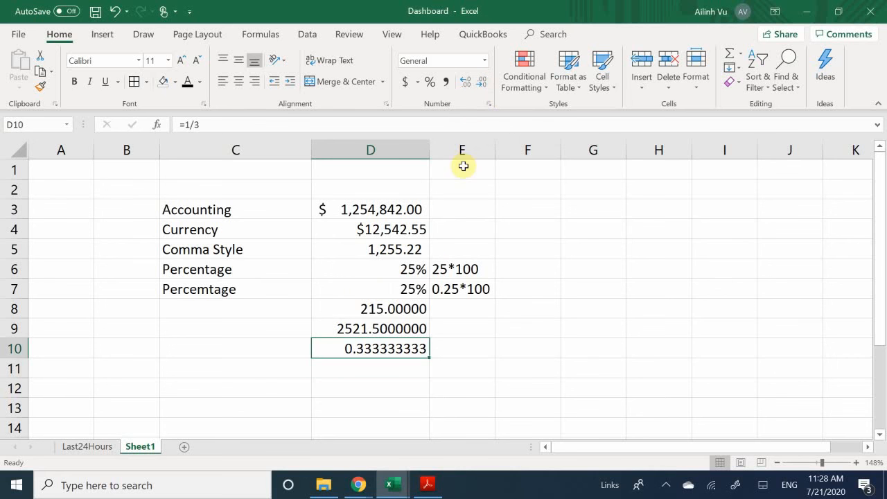
- Reduce D10's decimal places until the one-third result displays as 0.33
click(463, 78)
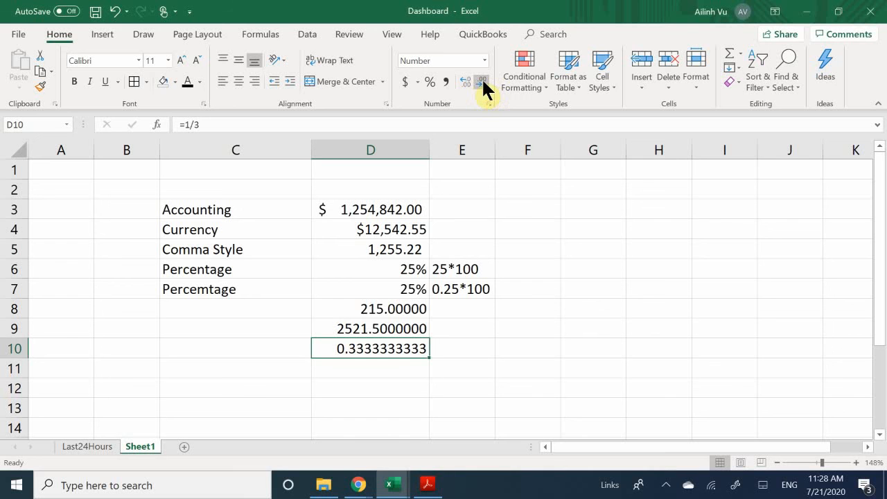
click(482, 82)
click(482, 82)
click(483, 82)
click(483, 81)
click(483, 82)
click(483, 82)
click(483, 82)
click(483, 82)
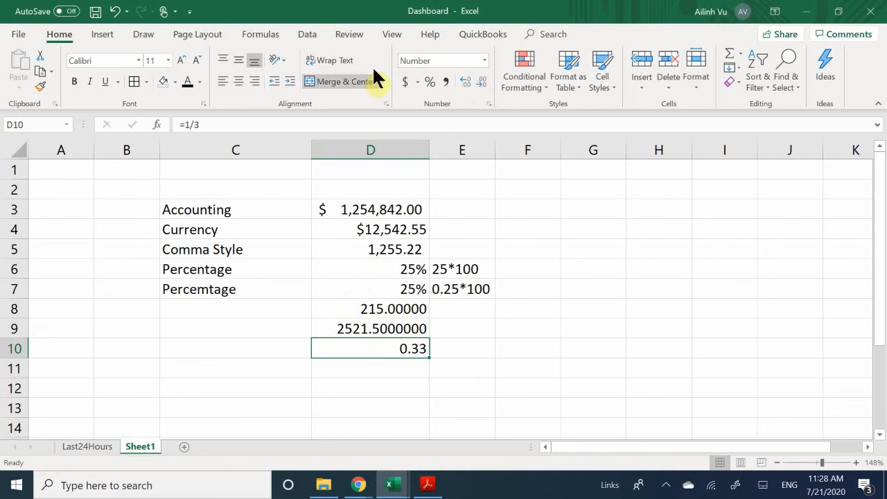
click(464, 62)
- Open Format Cells for D10 through More Number Formats and move the dialog aside
click(485, 60)
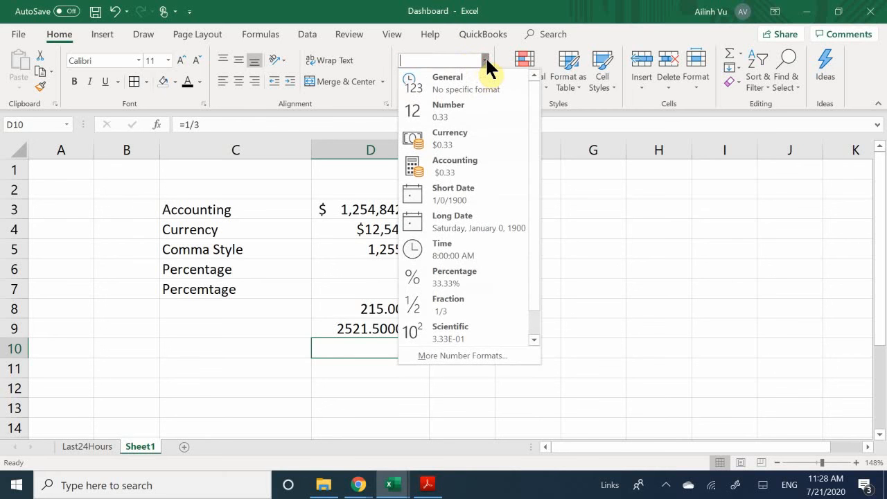
click(449, 357)
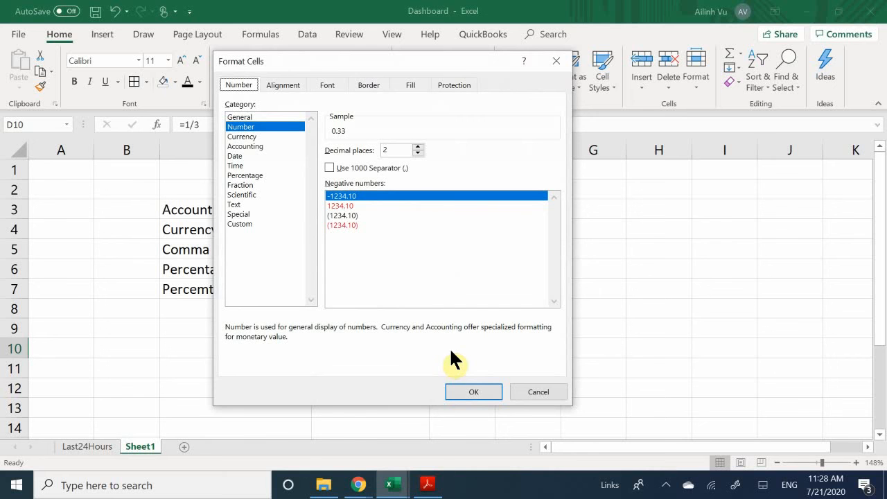
click(306, 61)
drag(306, 61, 350, 139)
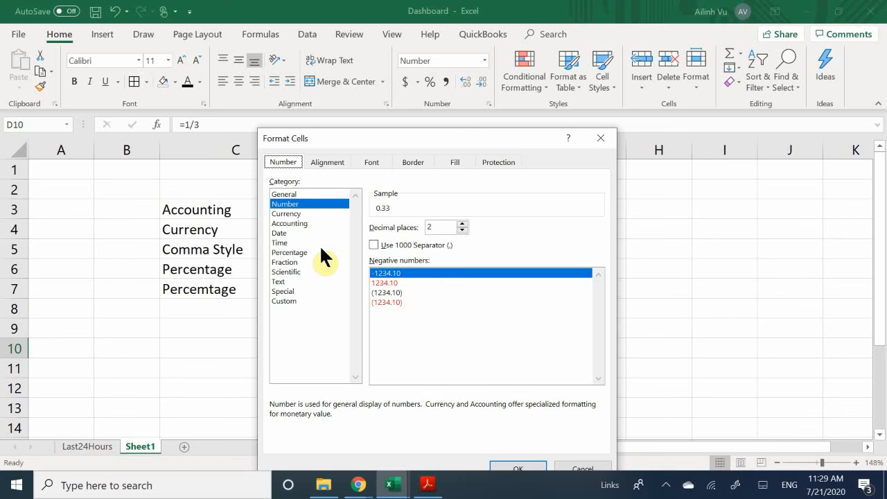
- Preview D10 as General, Number, then Currency showing $0.33
click(297, 194)
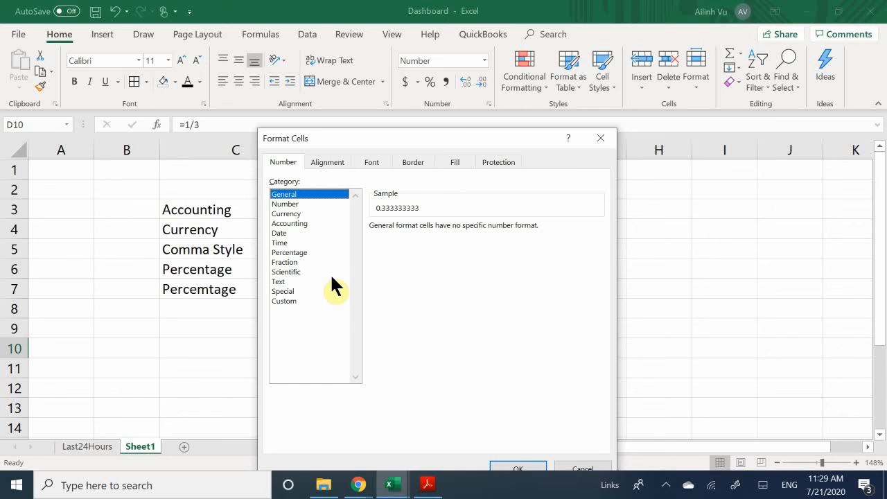
click(303, 201)
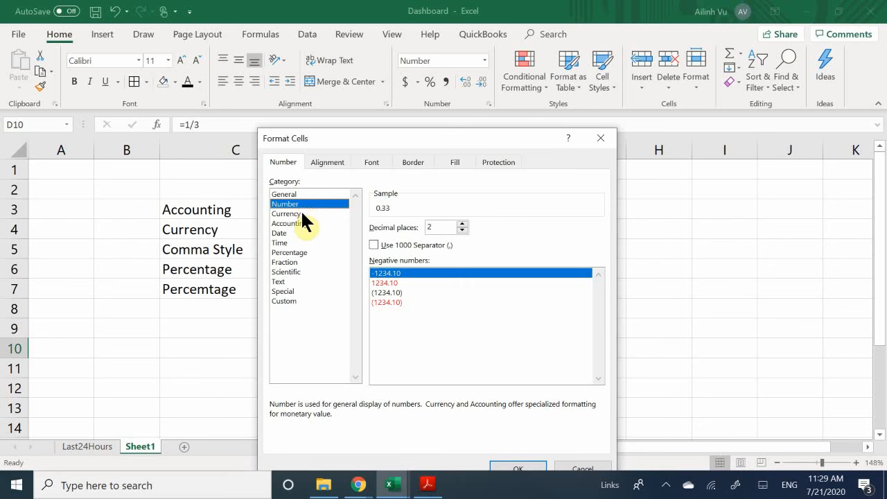
click(301, 213)
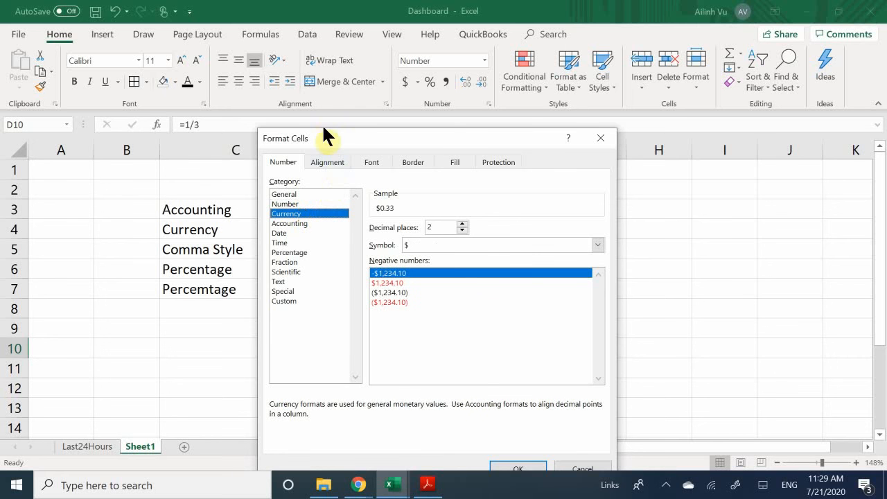
drag(327, 139, 508, 156)
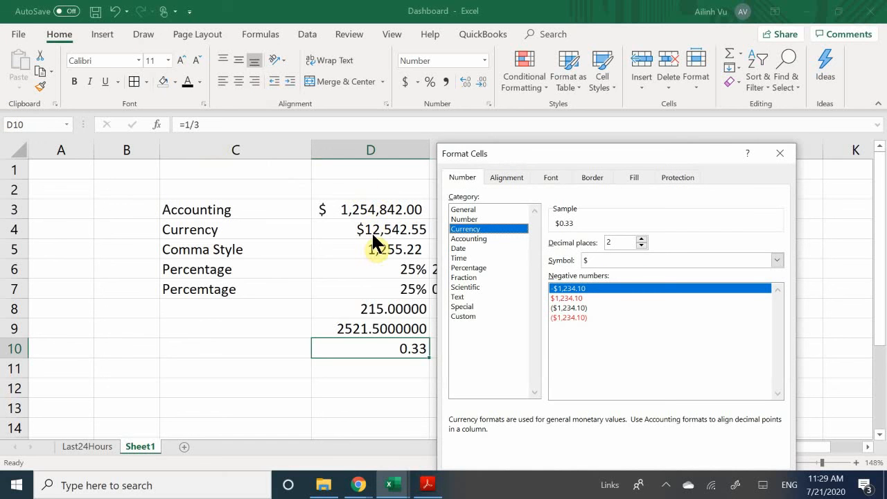
- Preview D10 as Accounting, the 14-Mar Date style, then Time showing 8:00:00
click(470, 238)
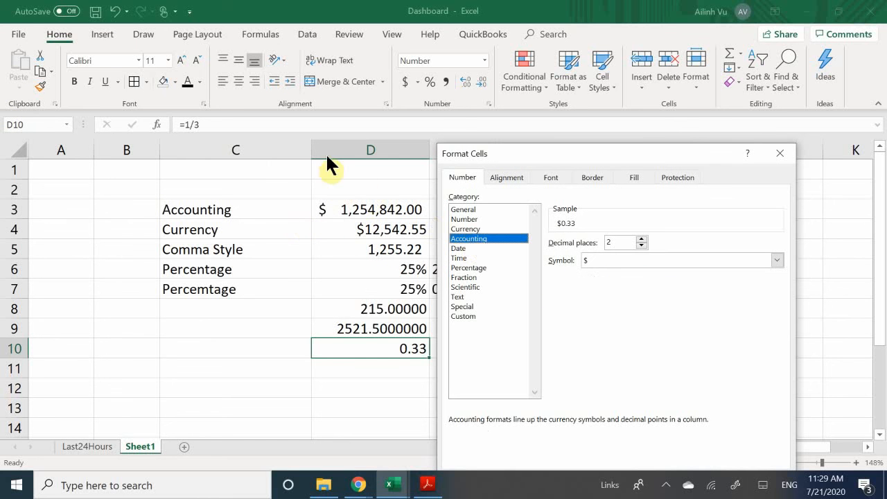
click(476, 246)
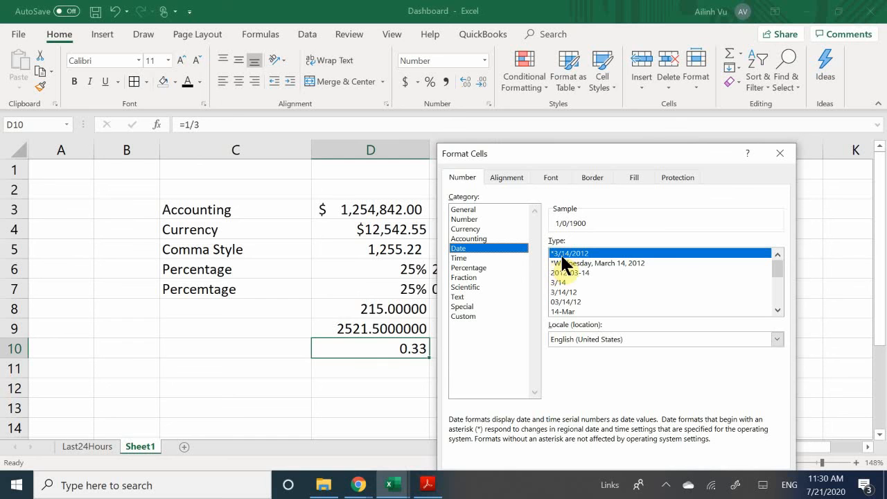
click(570, 311)
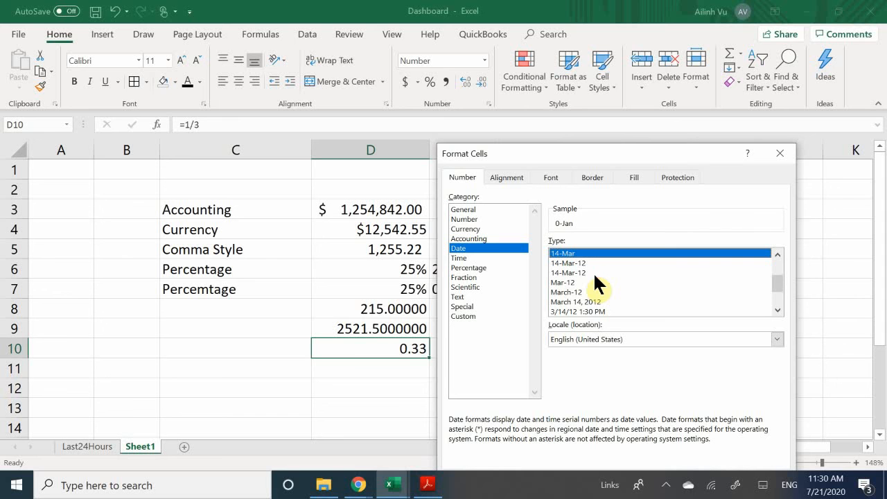
scroll(594, 285, down, 1)
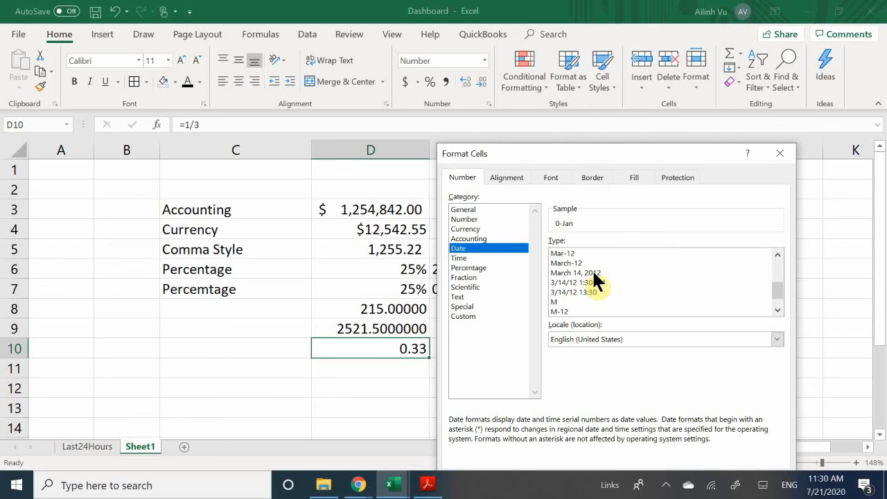
scroll(593, 273, down, 1)
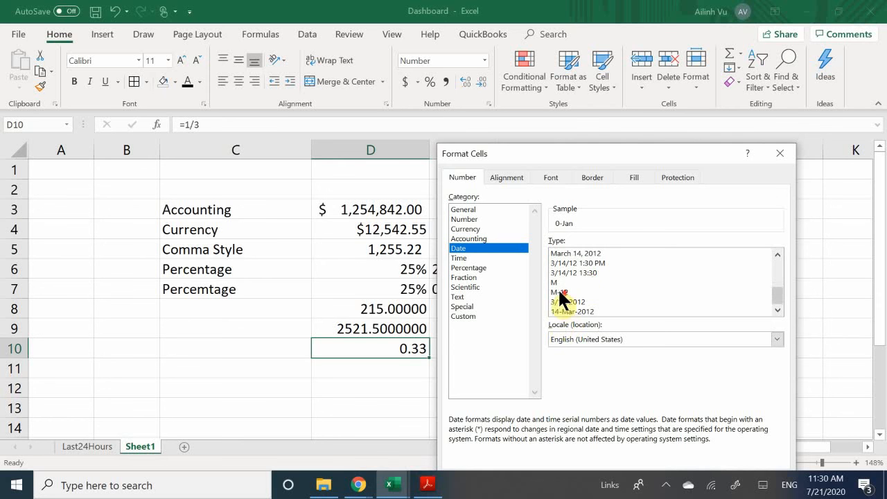
scroll(562, 298, up, 4)
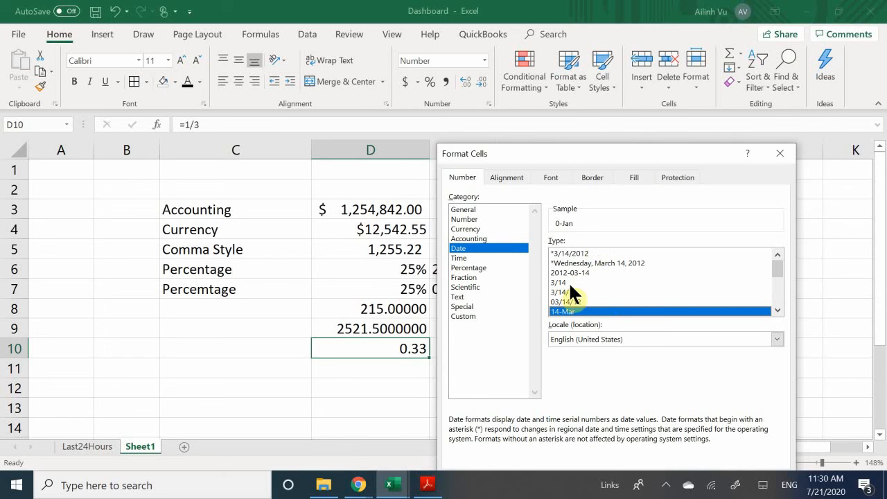
click(467, 256)
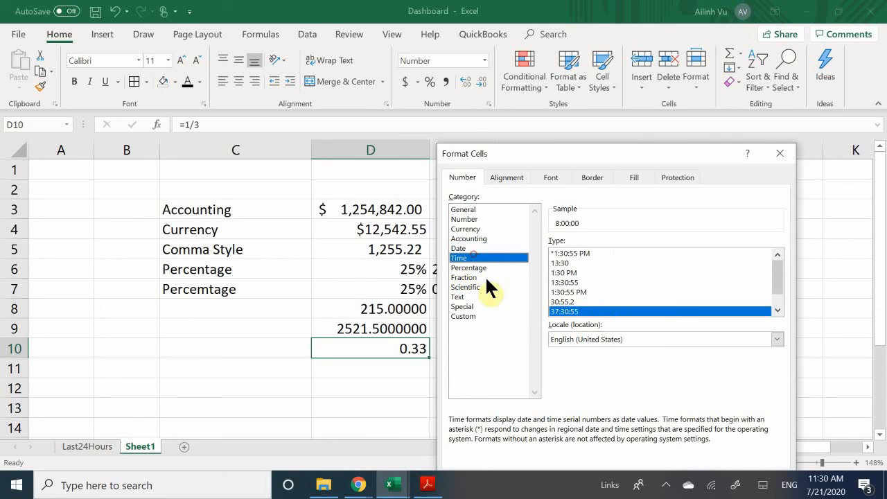
- Preview the 1:30 PM time, fraction and Zip Code formats, then select Special > Phone Number for D10
click(581, 272)
scroll(583, 269, down, 1)
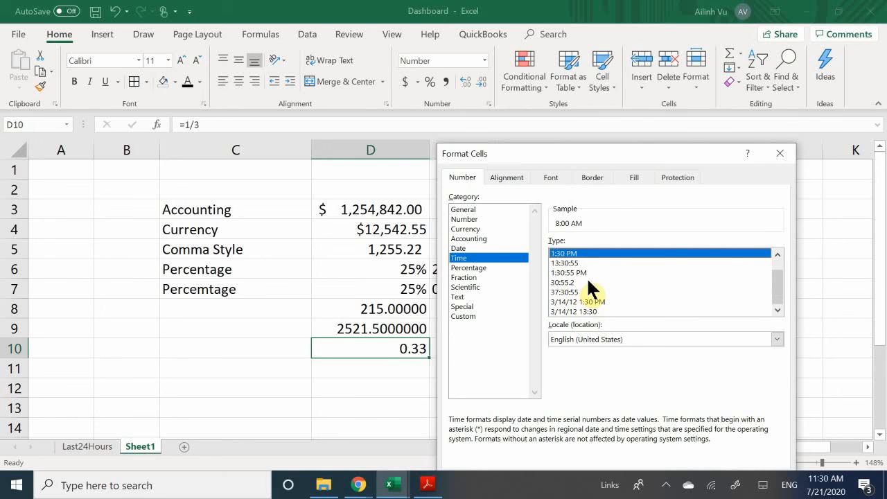
click(481, 278)
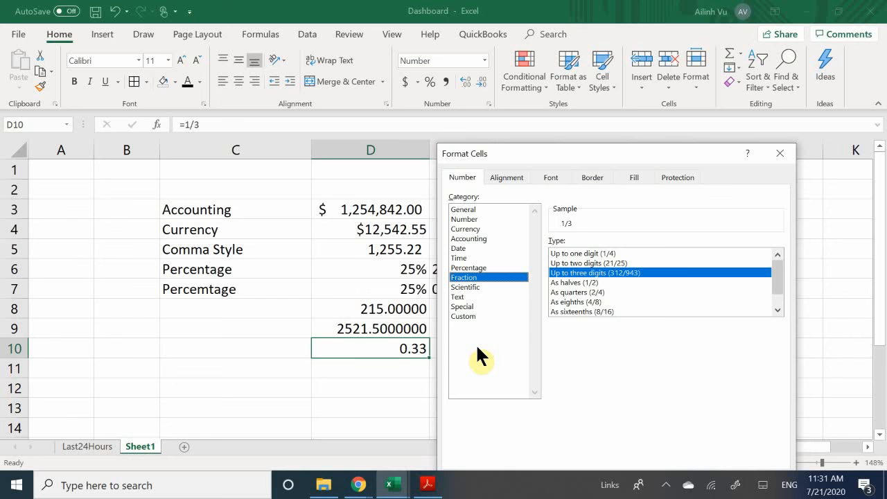
click(484, 306)
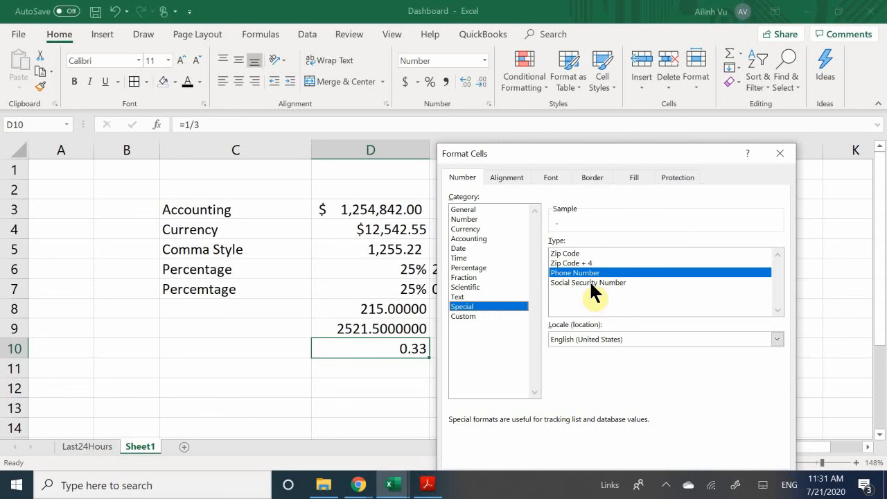
click(574, 254)
click(581, 273)
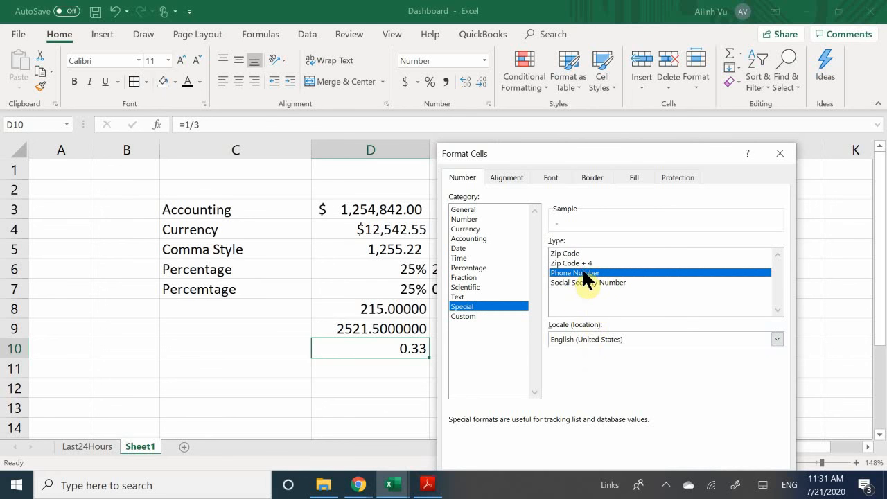
double_click(582, 271)
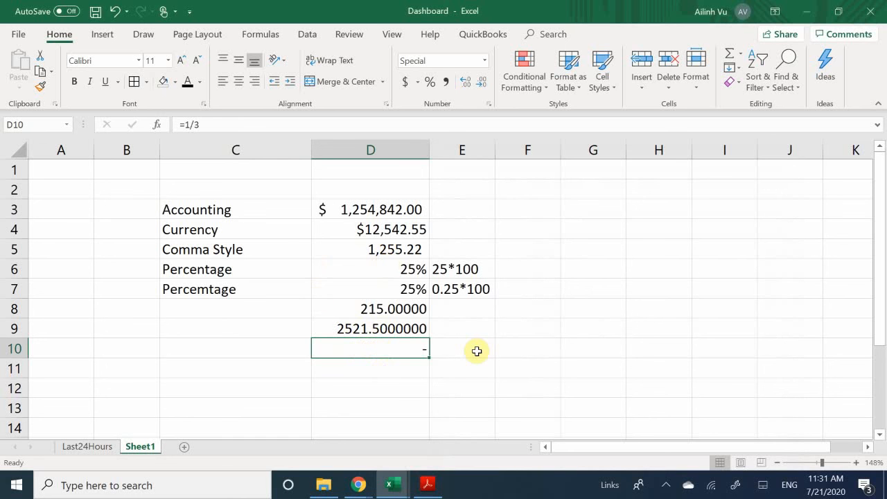
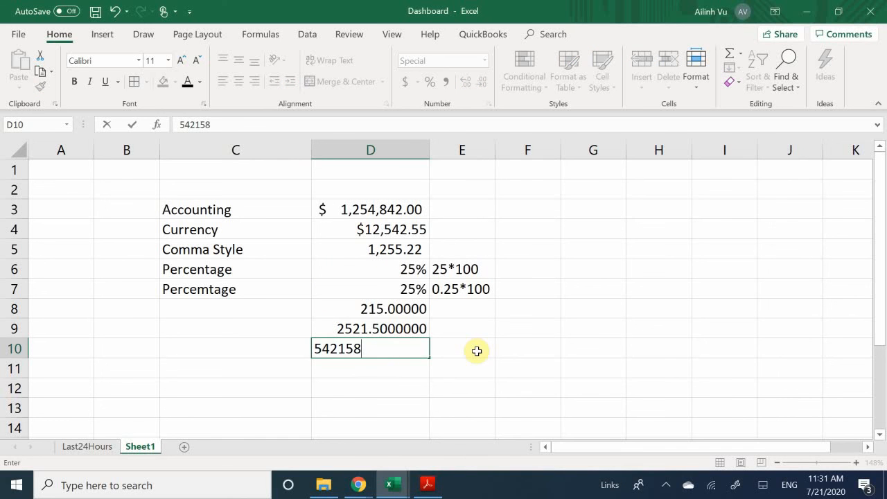
key(Return)
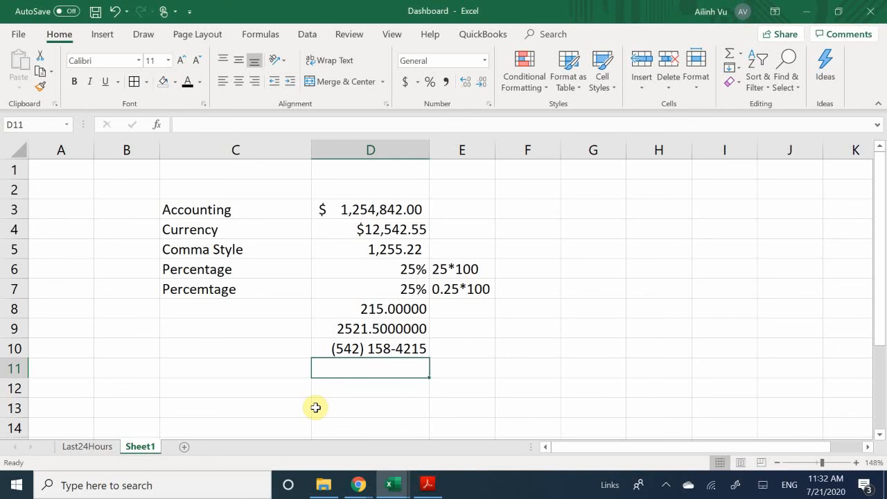
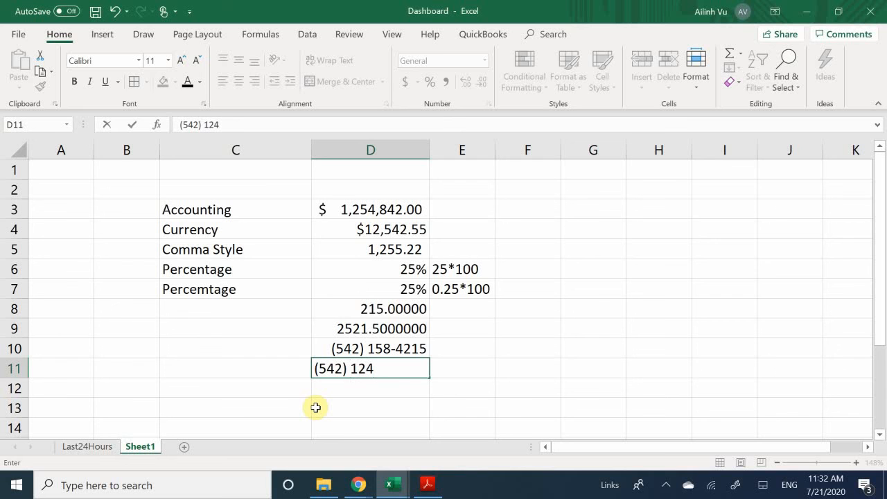
key(ctrl+Return)
key(Return)
key(Up)
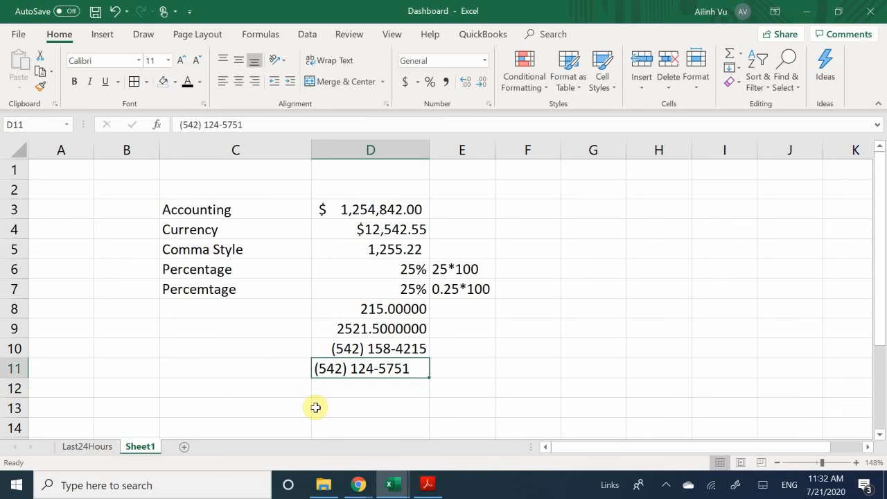
scroll(195, 236, down, 1)
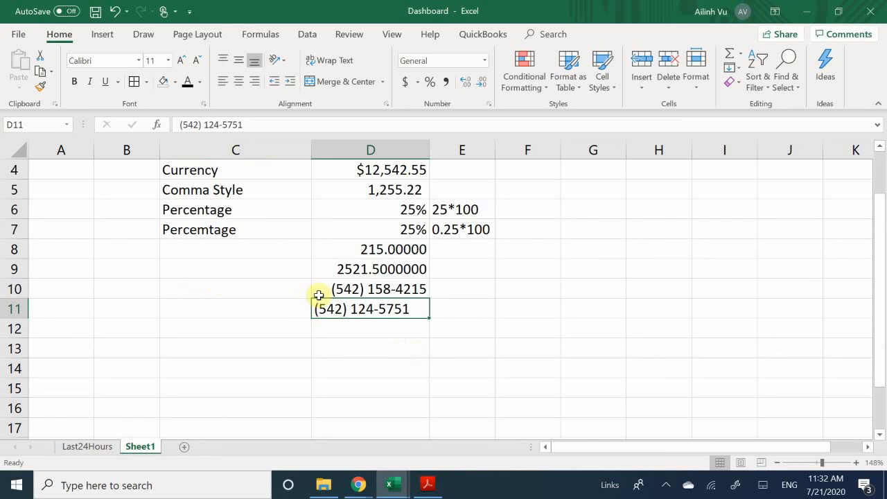
click(372, 290)
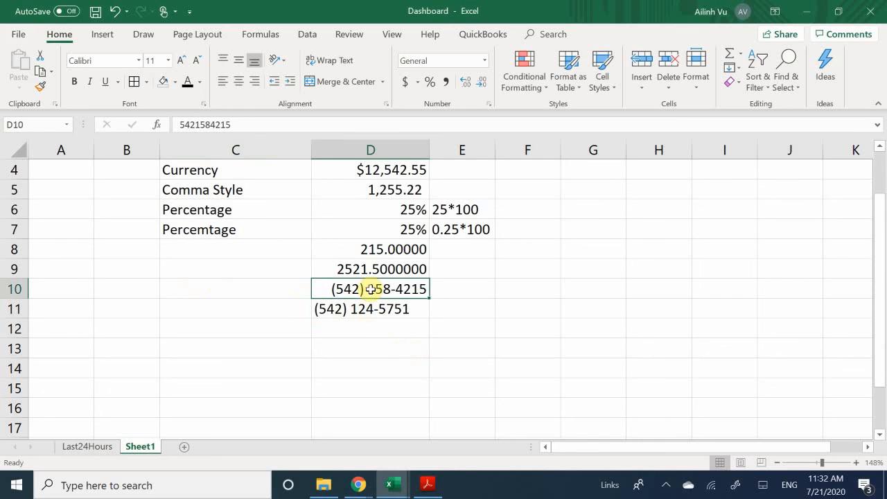
click(367, 332)
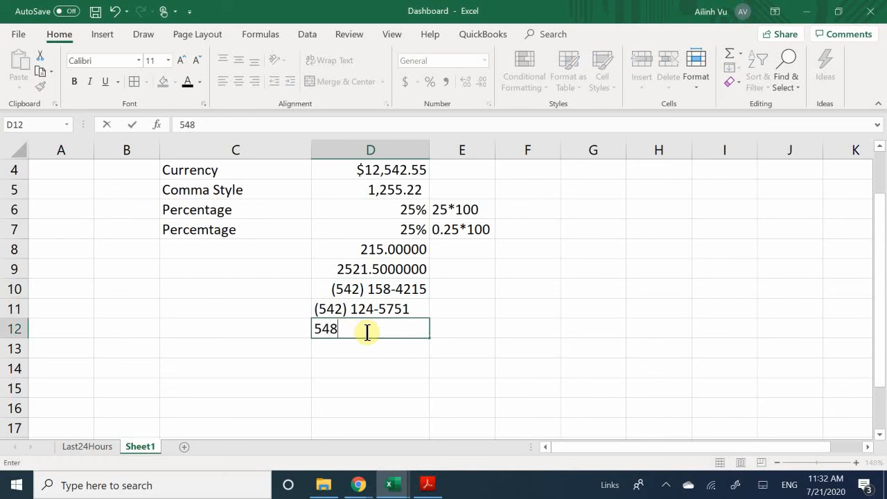
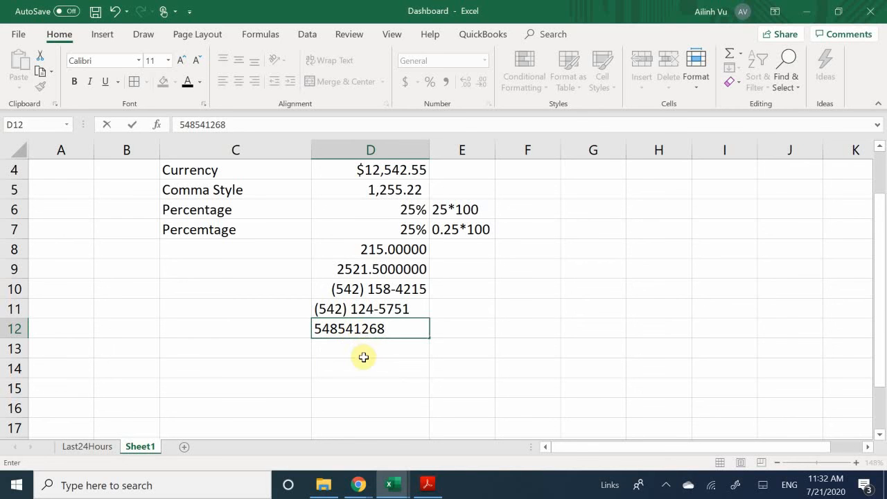
key(Return)
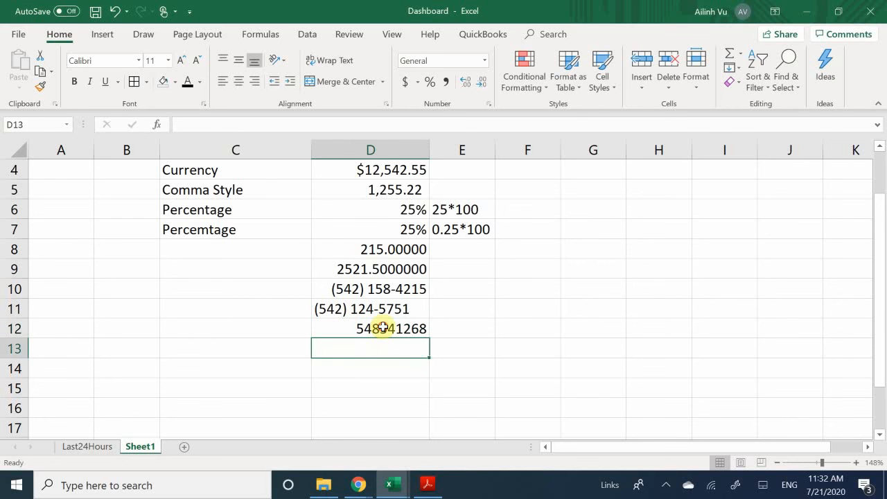
- Format D12 with the Special > Social Security Number format
click(380, 329)
right_click(383, 328)
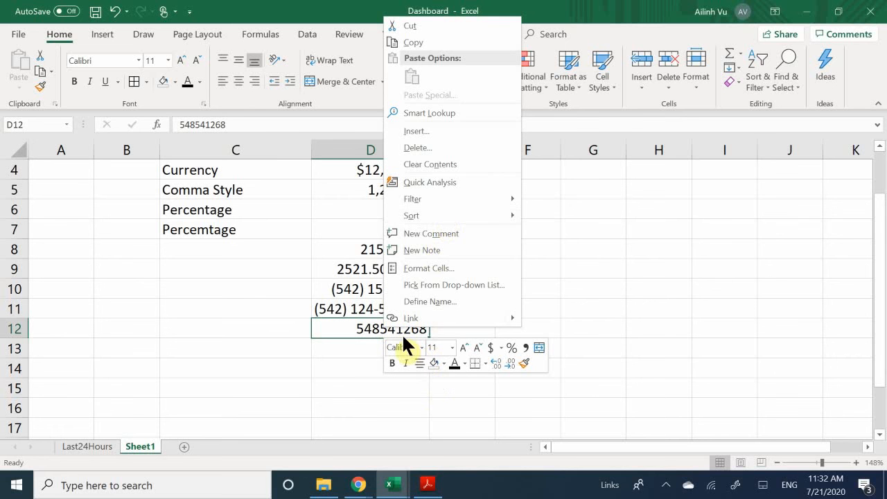
click(430, 269)
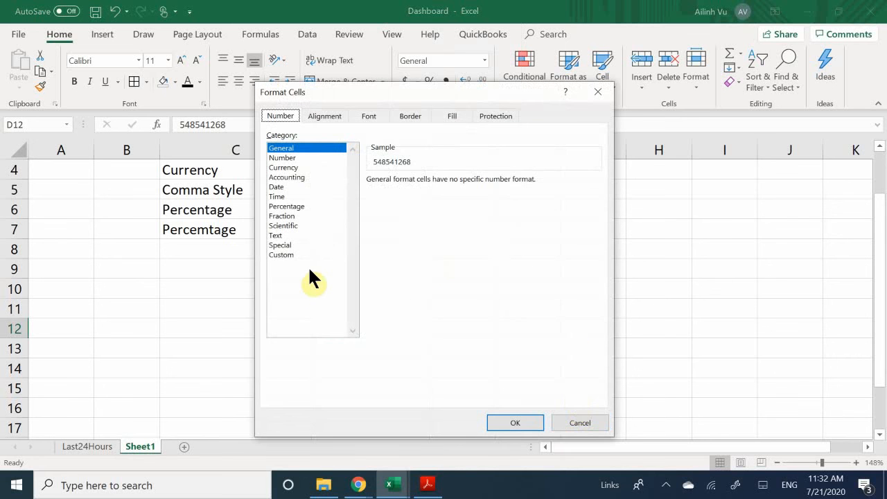
click(297, 244)
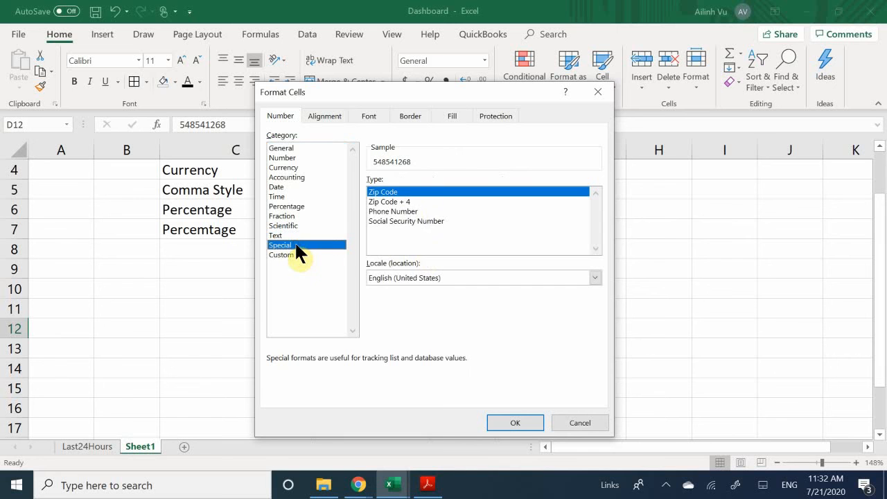
click(401, 220)
key(Return)
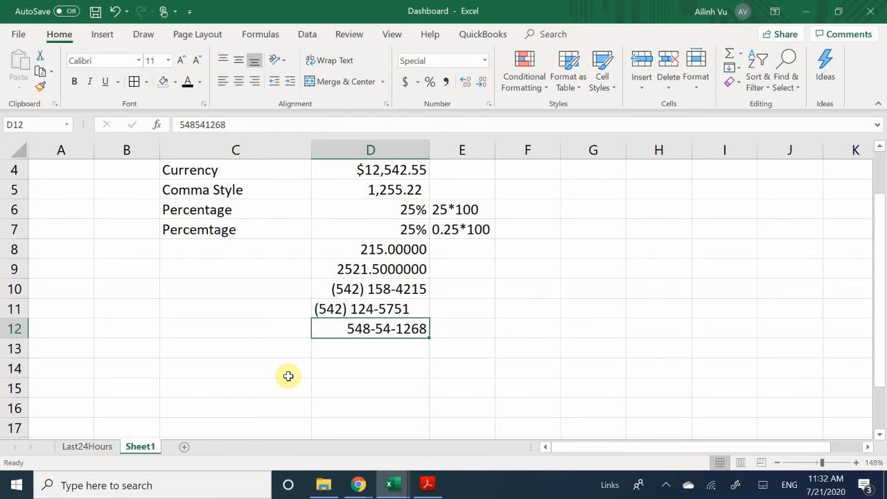
- Review the values in D12 and D9, then select D13 for the date entry
click(377, 354)
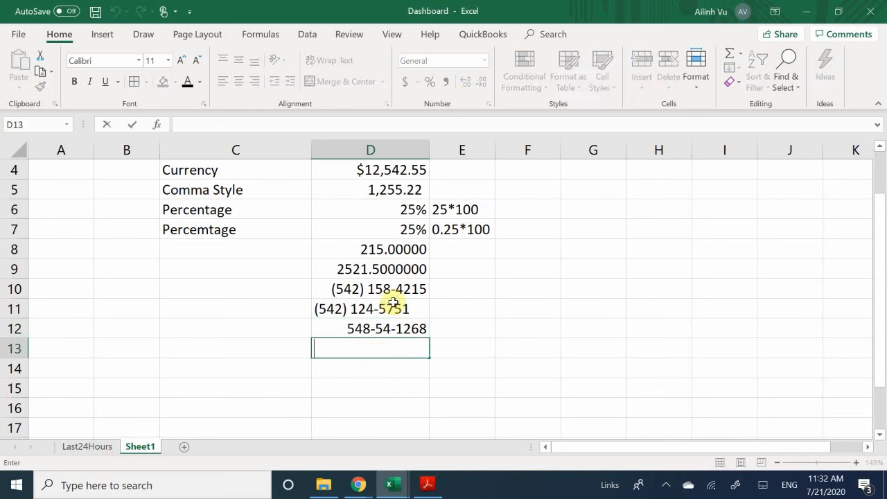
click(376, 331)
click(368, 262)
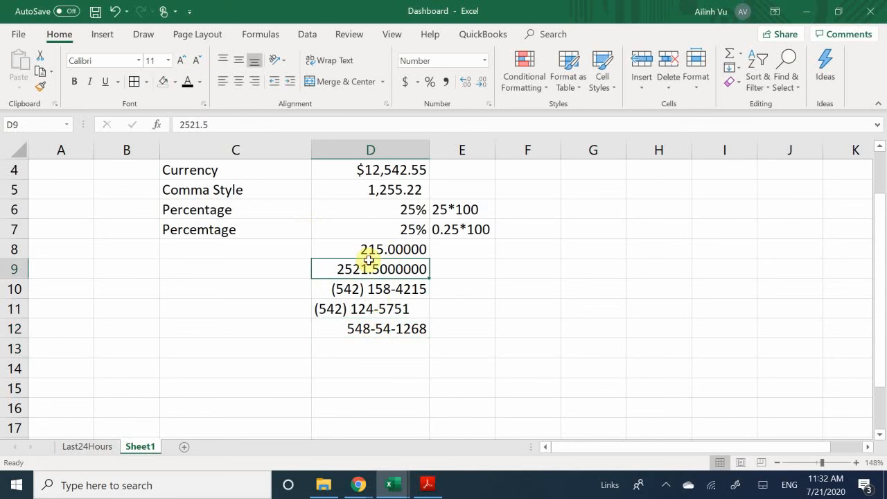
click(367, 353)
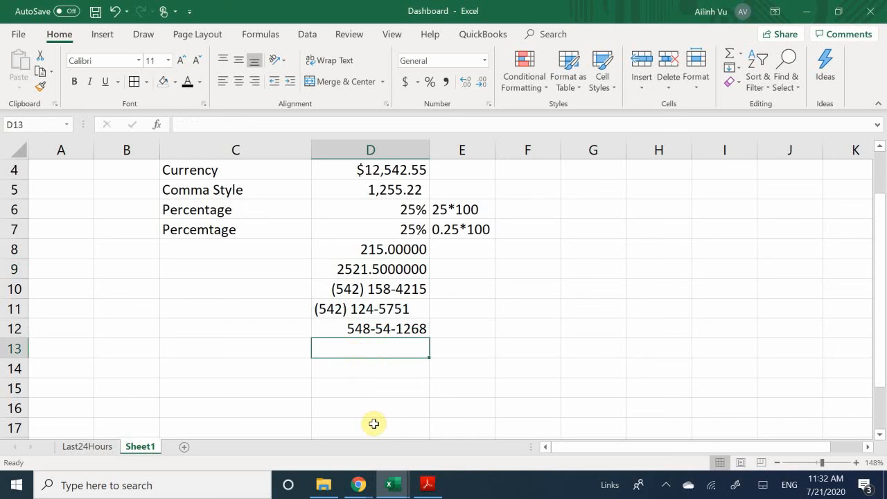
key(Down)
key(Left)
key(Up)
key(Up)
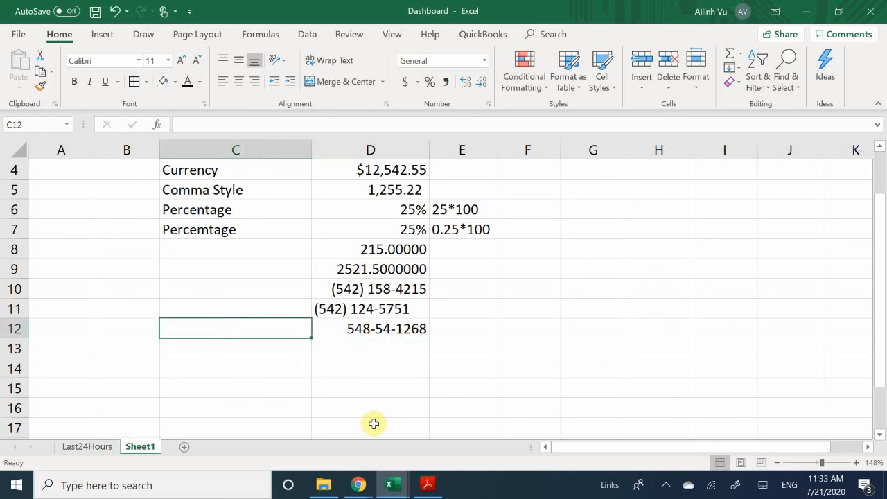
key(Down)
key(Right)
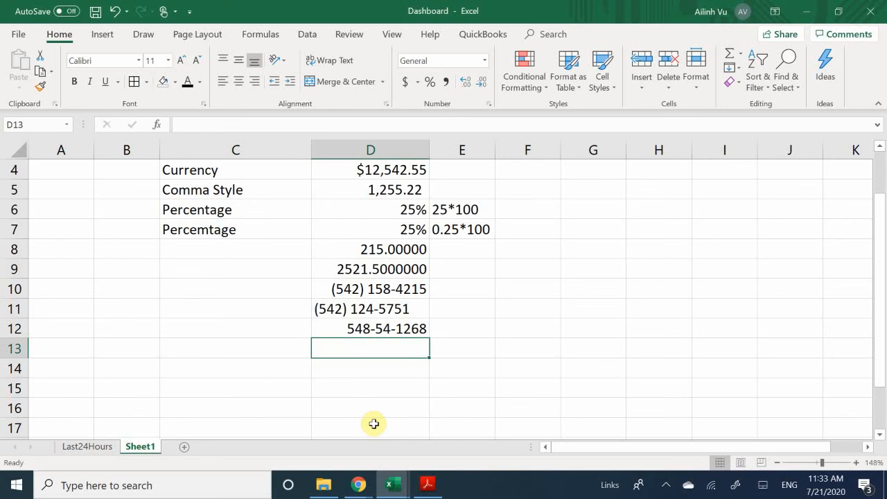
- Enter the date 6/28 in D13 and the formula =6/28 in D14
text(6/)
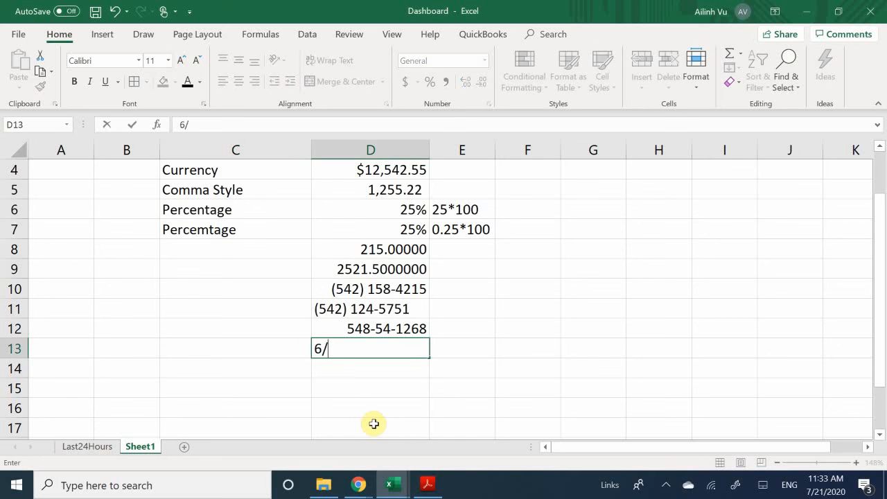
text(28)
key(Return)
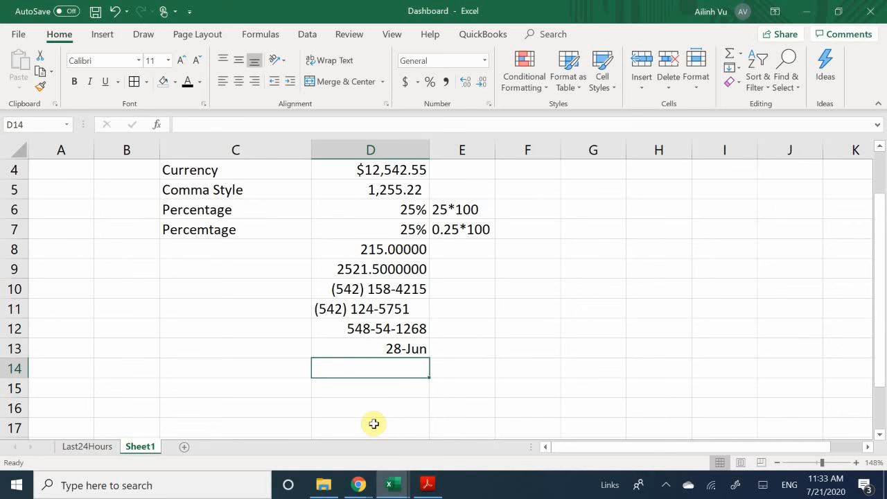
text(=)
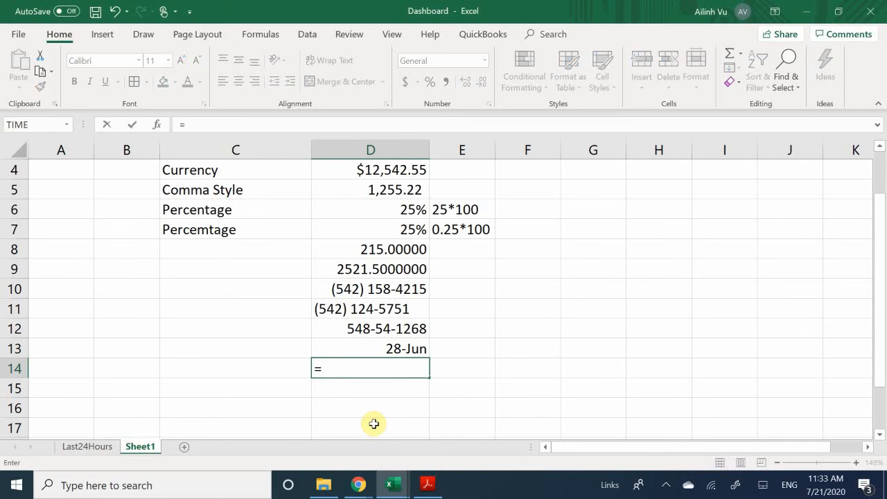
text(6/28)
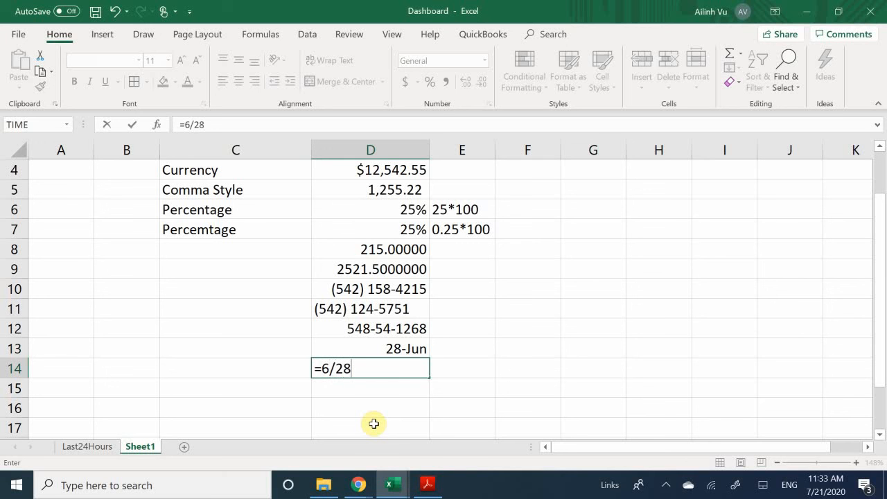
key(Return)
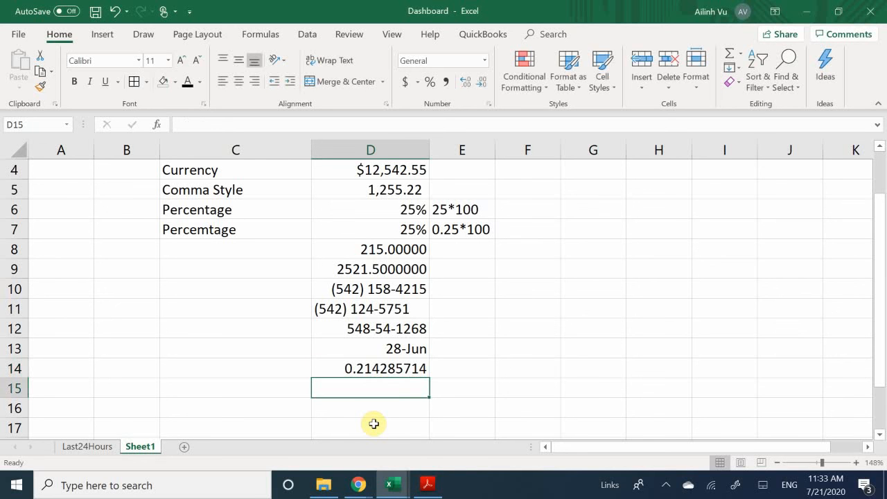
- Clear the =6/28 result from D14 and return to the 28-Jun date in D13
click(368, 369)
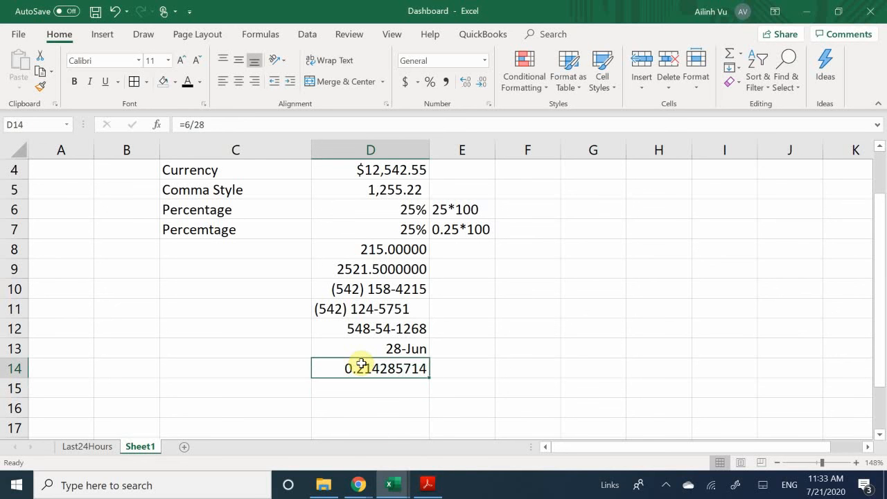
key(BackSpace)
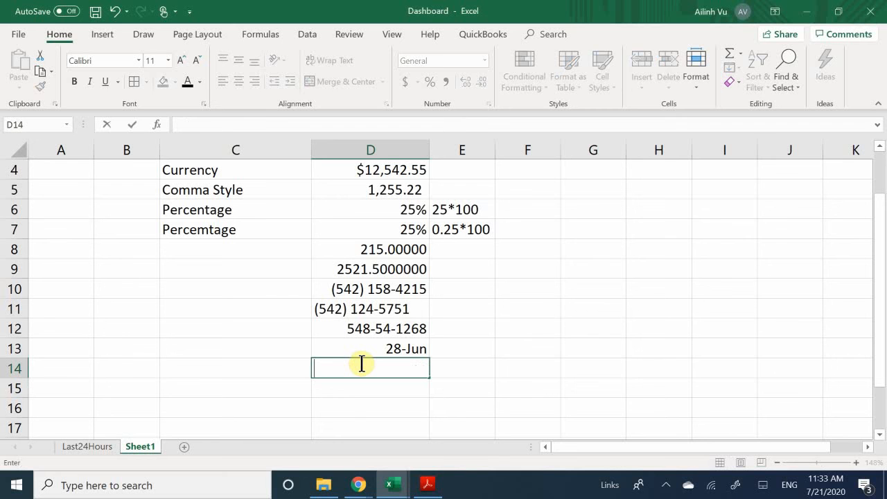
click(374, 347)
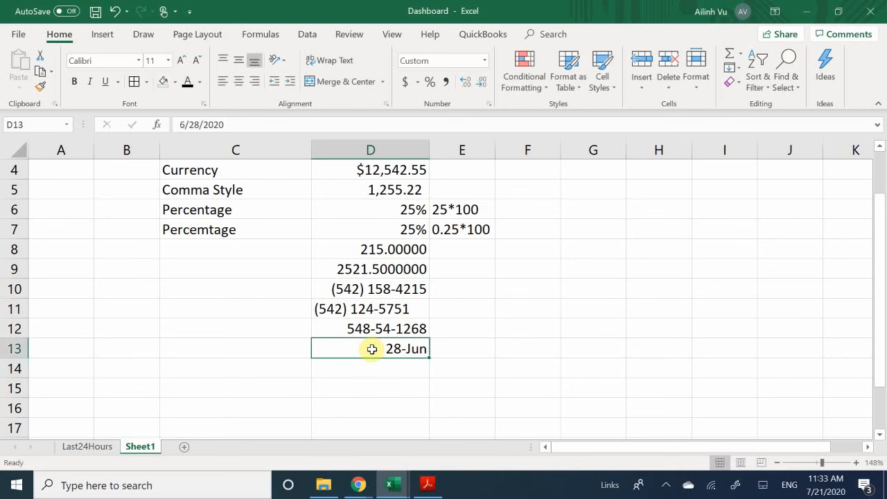
- Format D13 with the long Date type (March 14, 2012 style) so it reads June 28, 2020
right_click(372, 349)
click(443, 289)
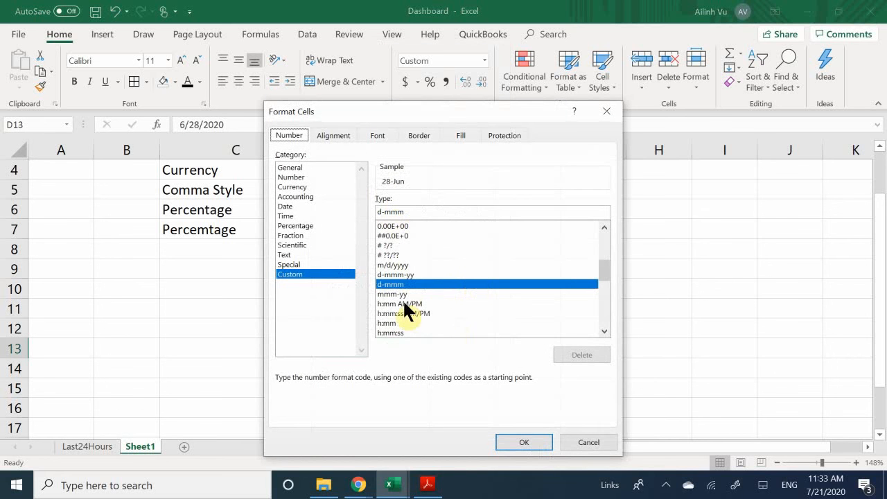
scroll(429, 305, down, 2)
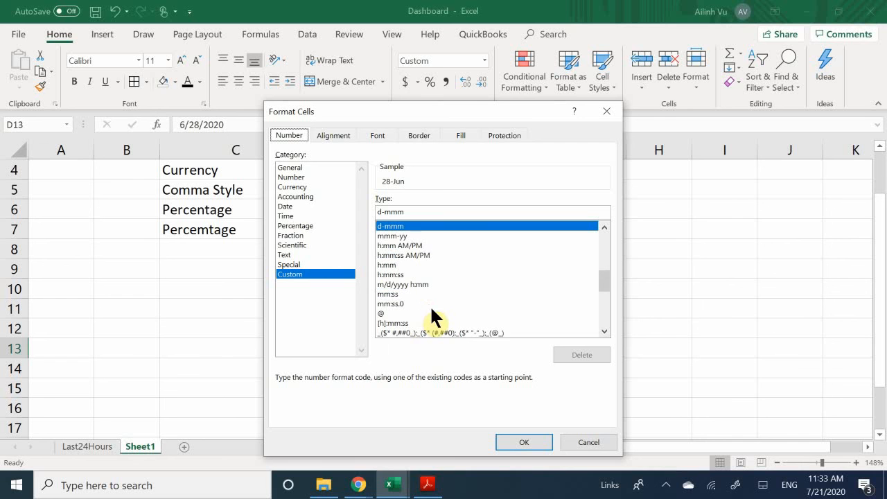
click(296, 208)
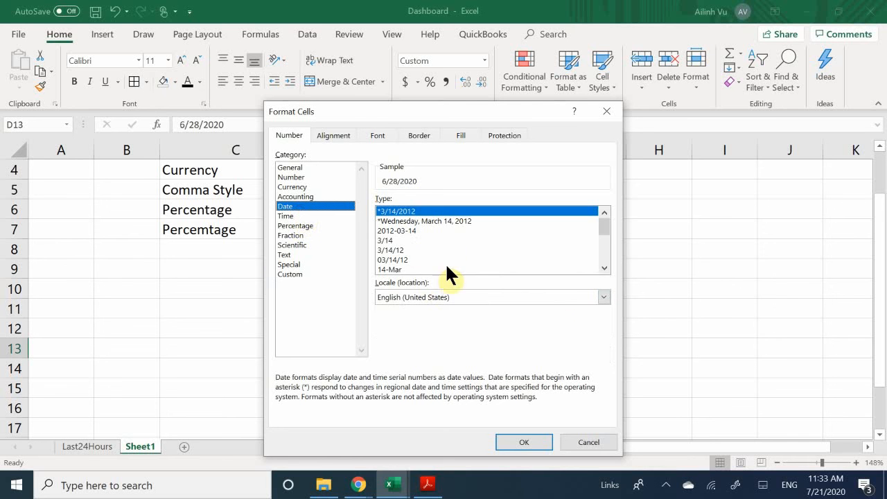
click(407, 250)
scroll(412, 256, down, 2)
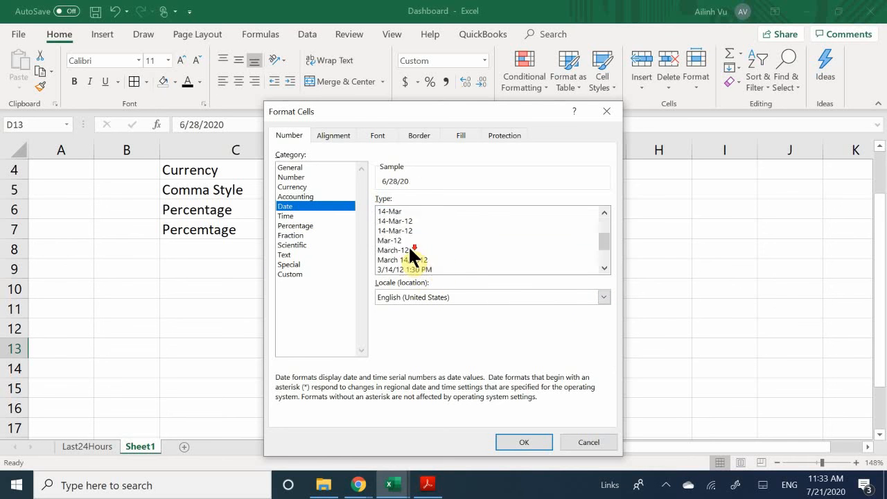
scroll(415, 264, down, 2)
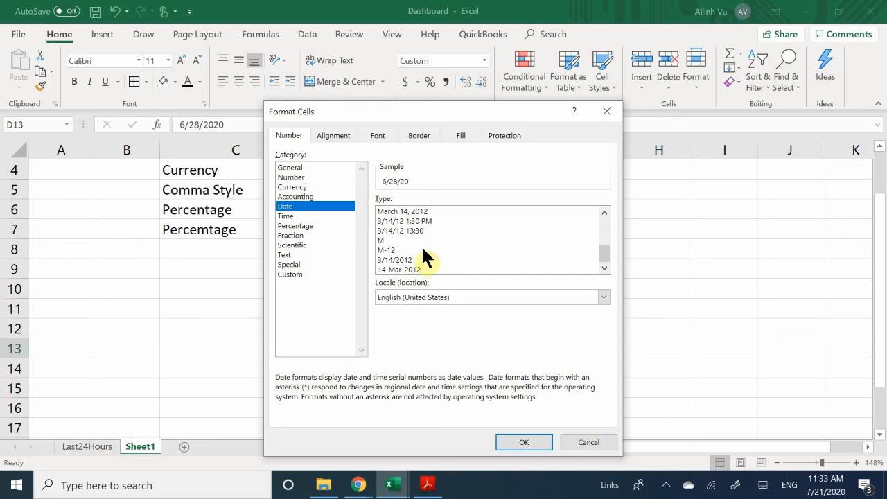
scroll(420, 245, up, 2)
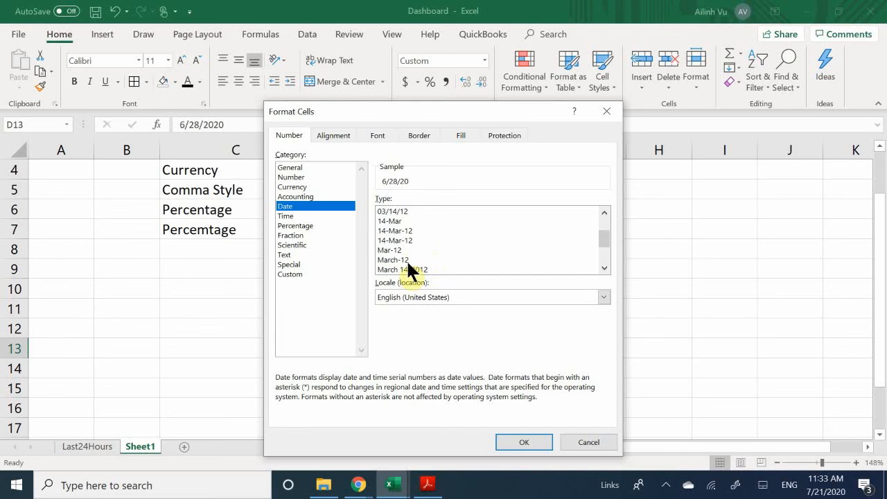
click(406, 270)
key(Return)
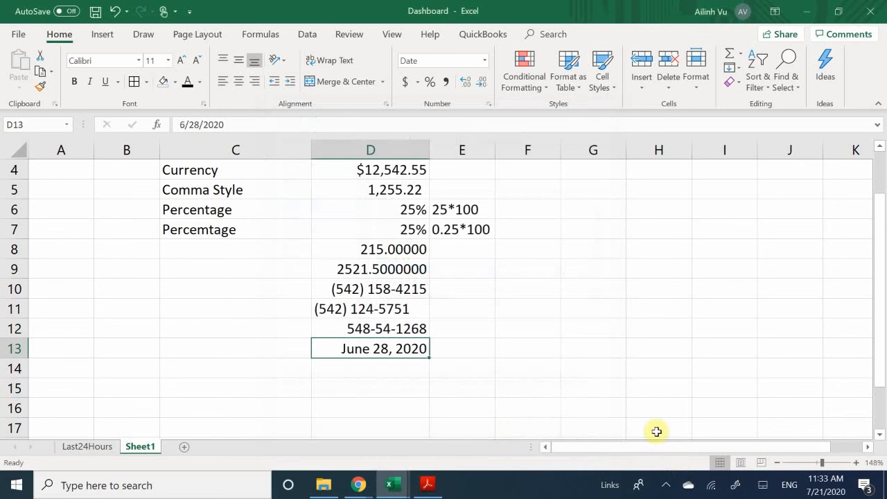
key(Down)
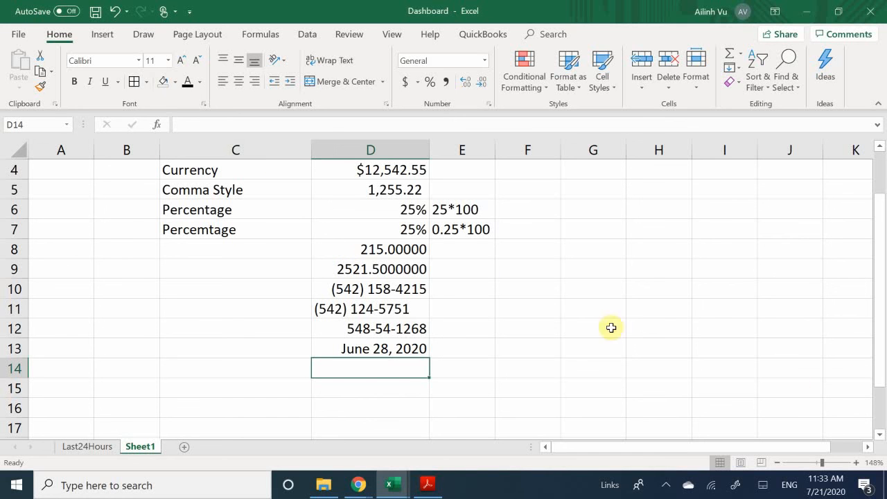
- Insert today's date, 7/21/2020, into E11 with Ctrl+; and widen column E to fit it
click(480, 309)
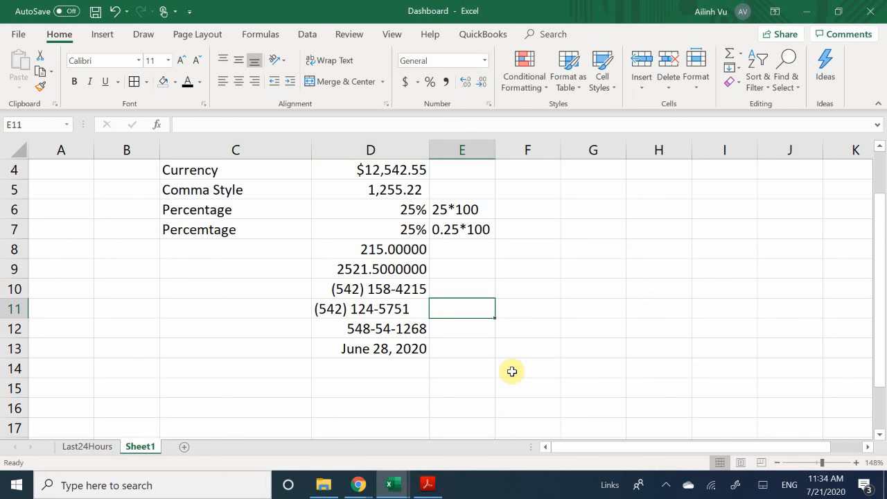
key(ctrl+semicolon)
key(Return)
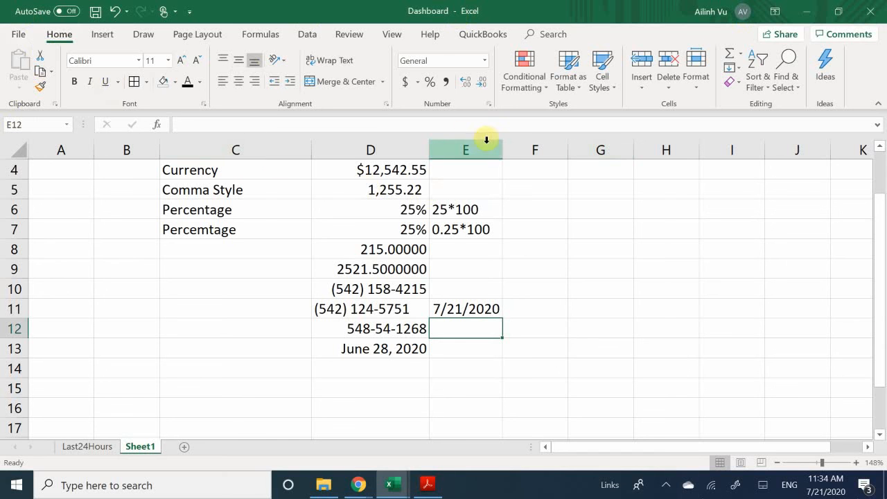
drag(504, 152, 531, 154)
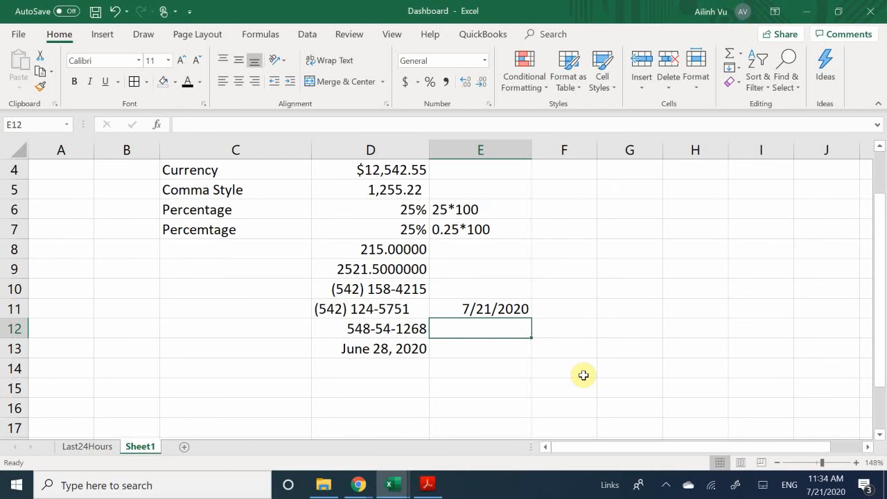
- Insert the current time, 11:34 AM, into E12 and check both E11 and E12
key(ctrl+shift+semicolon)
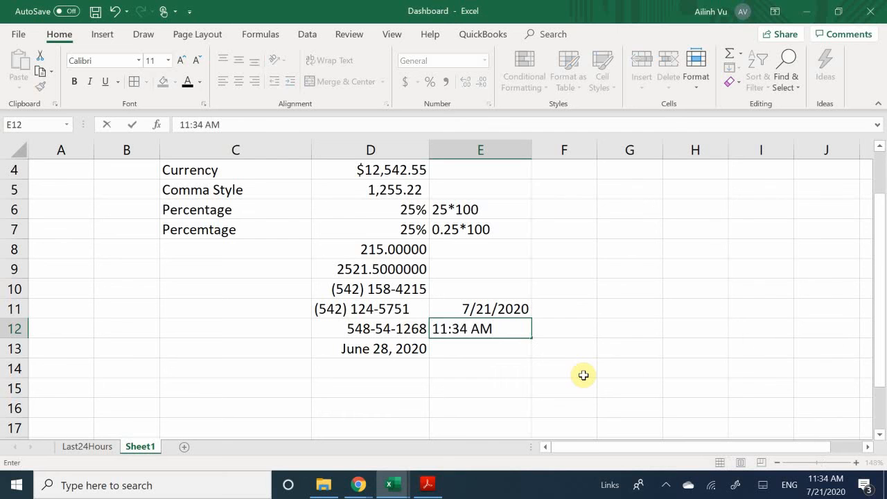
key(Return)
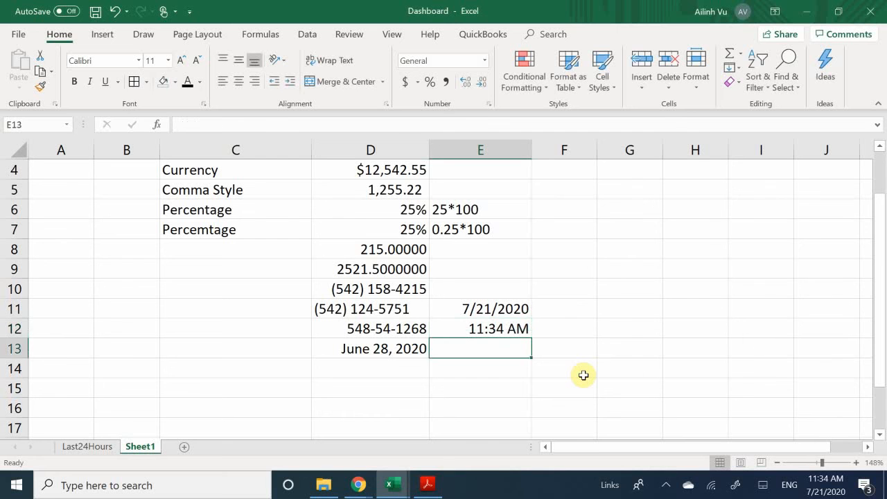
click(520, 329)
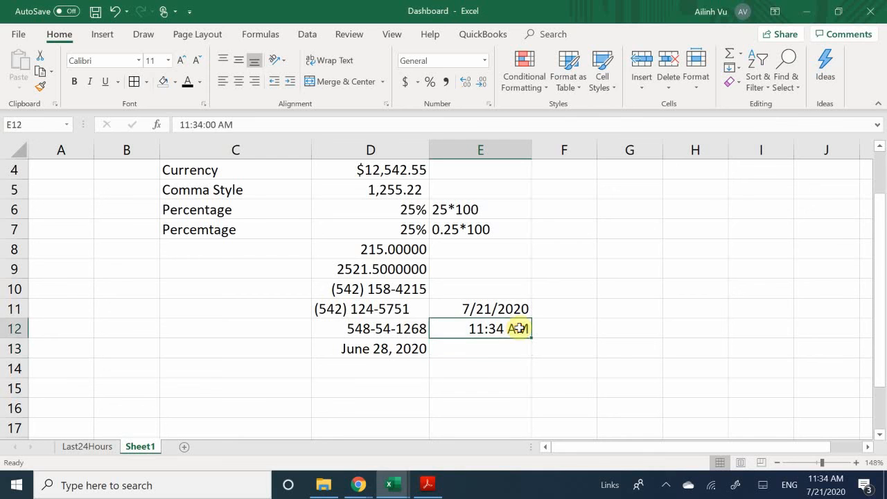
click(513, 305)
click(513, 323)
click(523, 311)
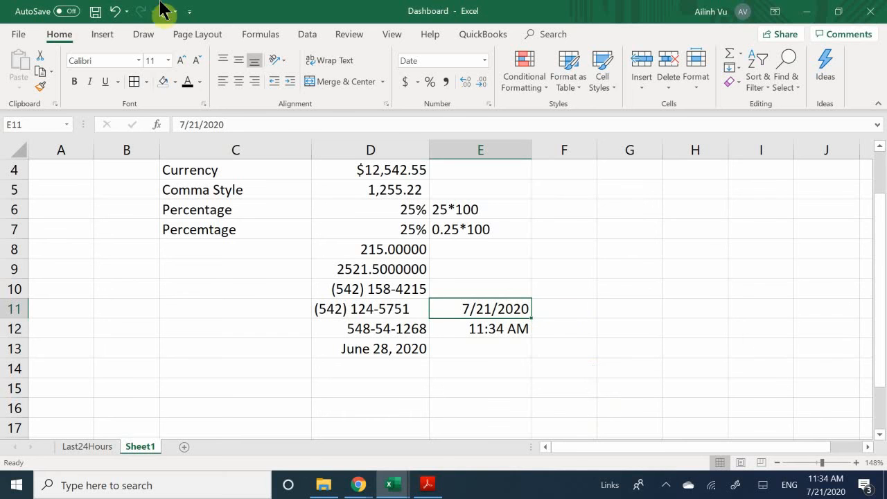
click(343, 291)
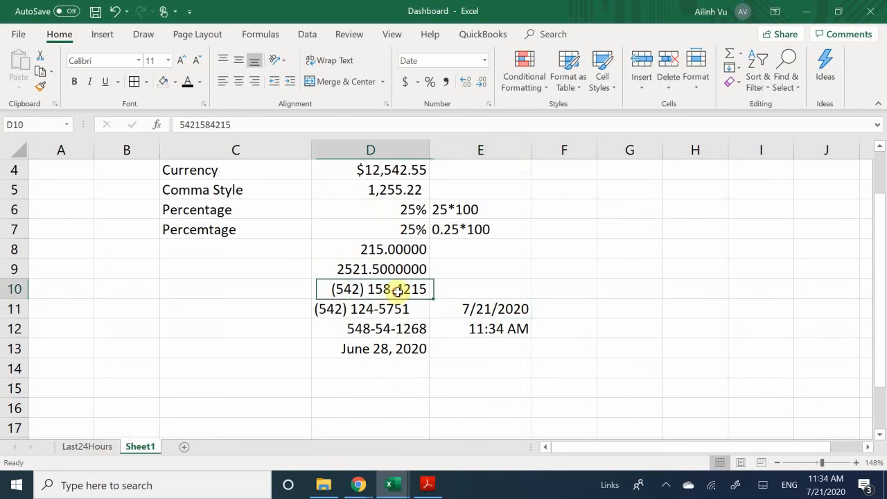
scroll(388, 323, up, 1)
scroll(382, 312, down, 1)
scroll(386, 316, up, 2)
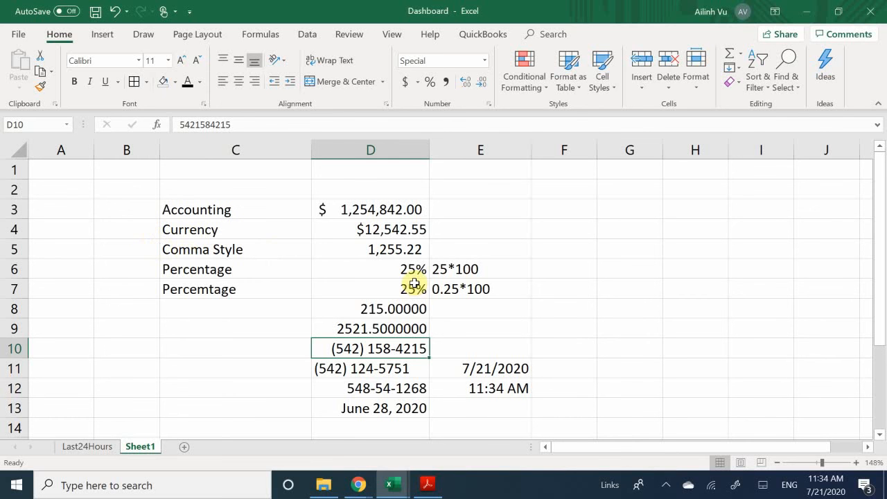
drag(271, 208, 368, 251)
click(325, 286)
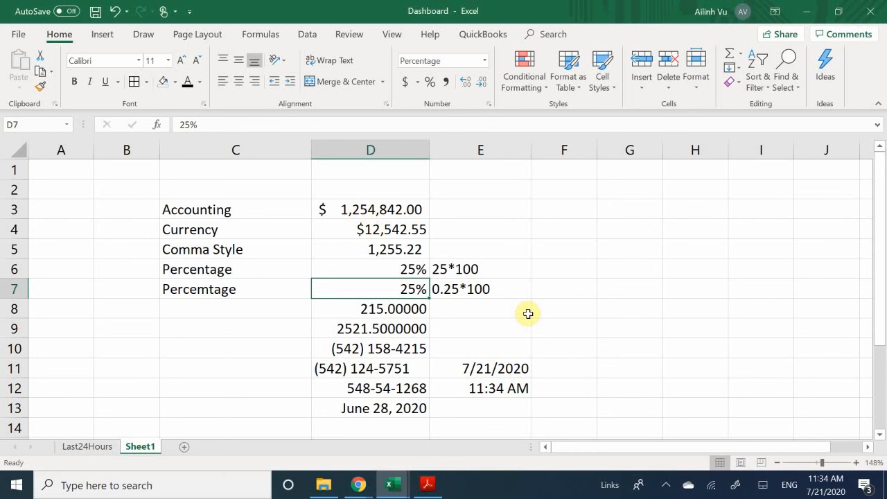
scroll(528, 314, down, 1)
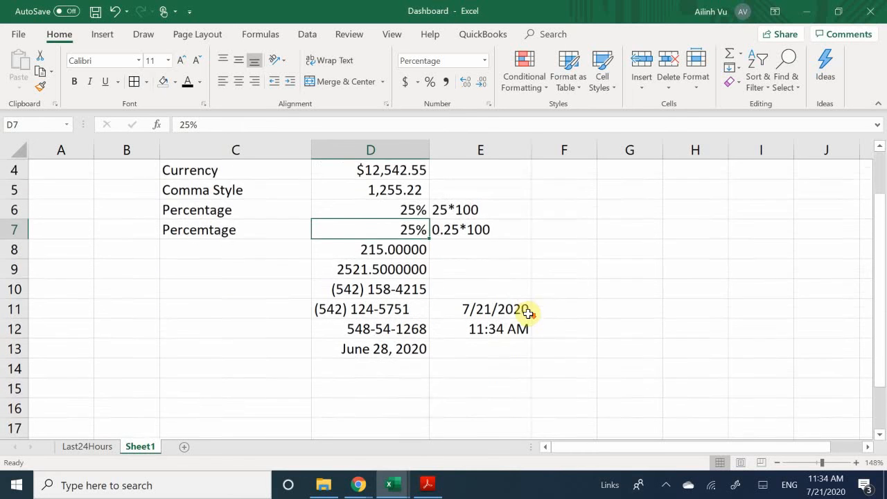
scroll(528, 314, up, 1)
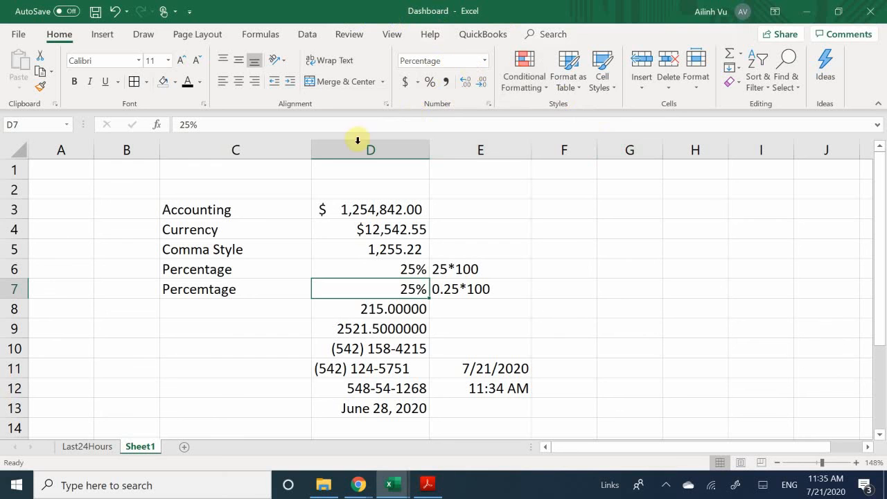
click(229, 310)
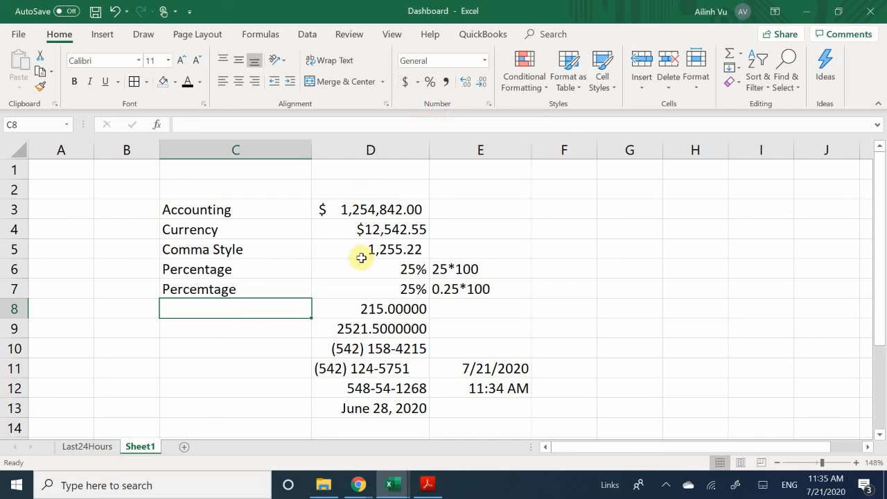
click(450, 187)
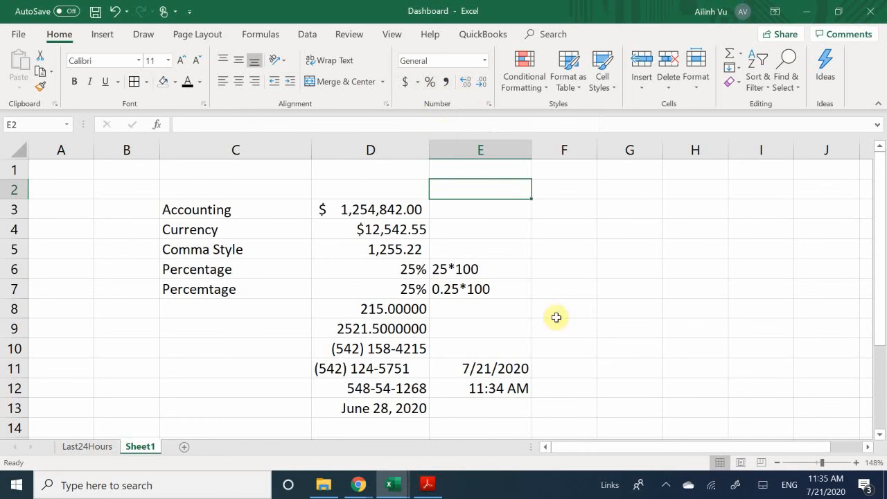
click(497, 320)
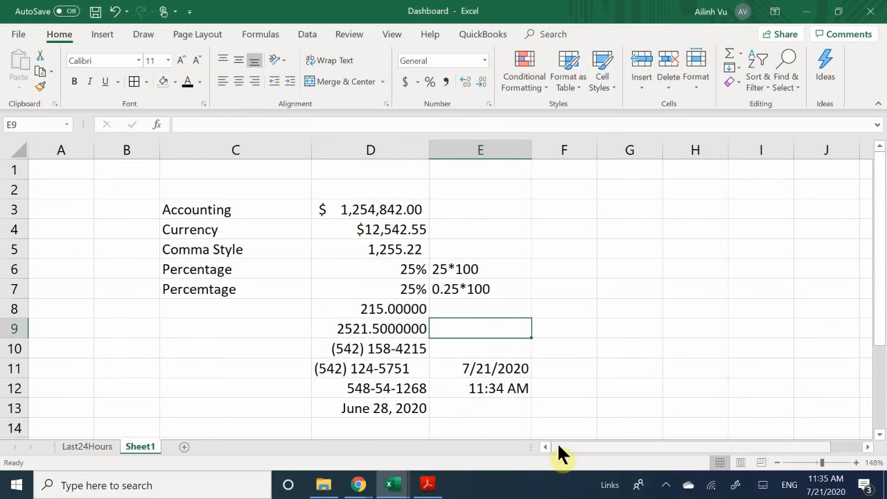
- Go to the Last24Hours sheet showing the regional tables and 88% Customer Satisfaction
click(111, 448)
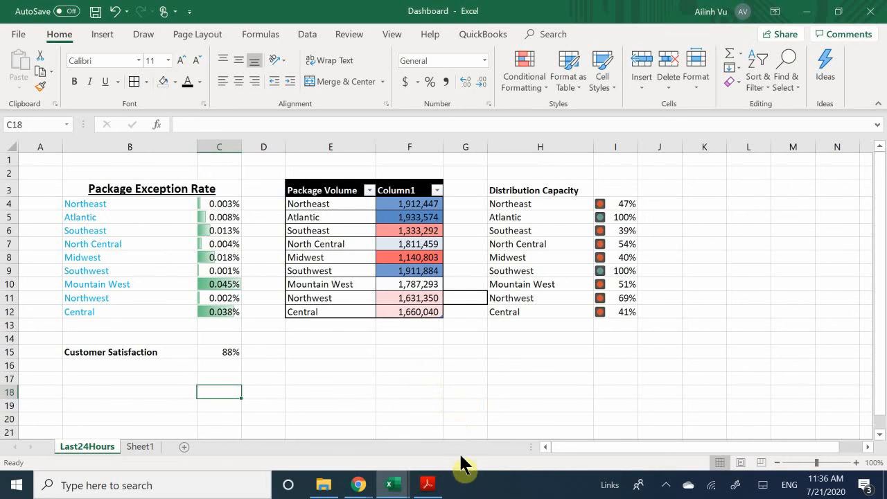
click(666, 486)
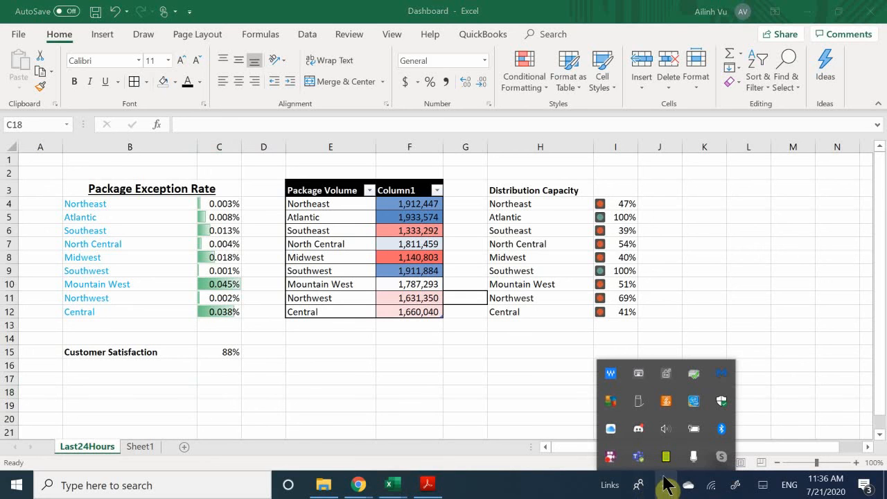
right_click(610, 458)
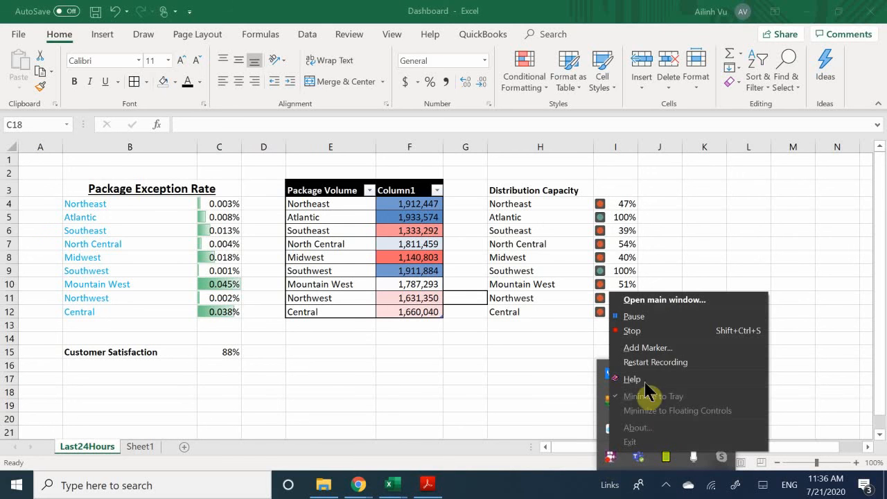